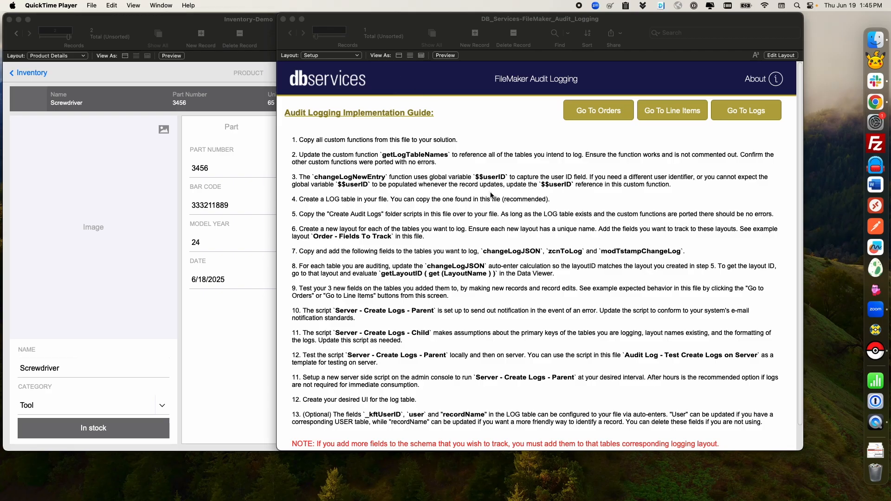
# Step: Read through the audit logging implementation guide in the DB_Services-FileMaker_Audit_Logging file
pyautogui.click(527, 213)
pyautogui.scroll(-1, 527, 213)
pyautogui.scroll(1, 527, 214)
pyautogui.moveTo(543, 21); pyautogui.dragTo(573, 21)
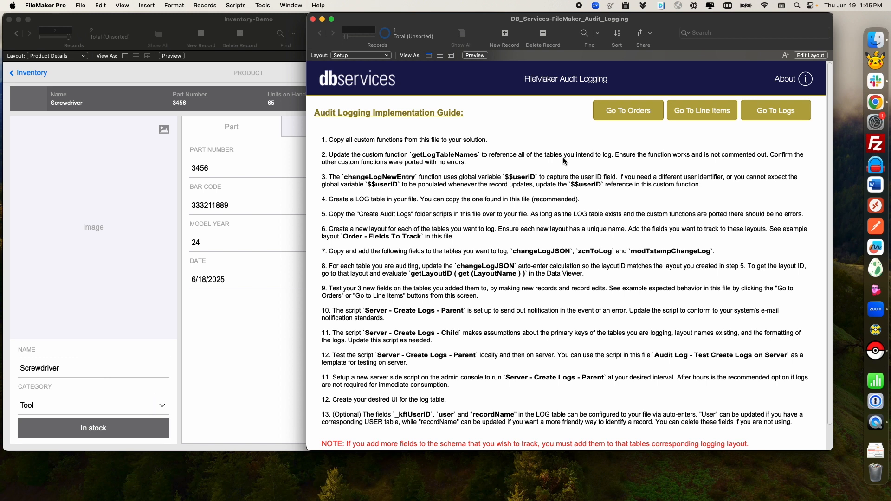
pyautogui.scroll(-2, 478, 175)
pyautogui.scroll(2, 478, 175)
pyautogui.scroll(-2, 548, 204)
pyautogui.scroll(2, 551, 206)
pyautogui.scroll(-2, 479, 211)
pyautogui.scroll(2, 408, 142)
# Step: Look over the Part, Cost and Stock details of the product records in the Inventory-Demo file
pyautogui.click(200, 28)
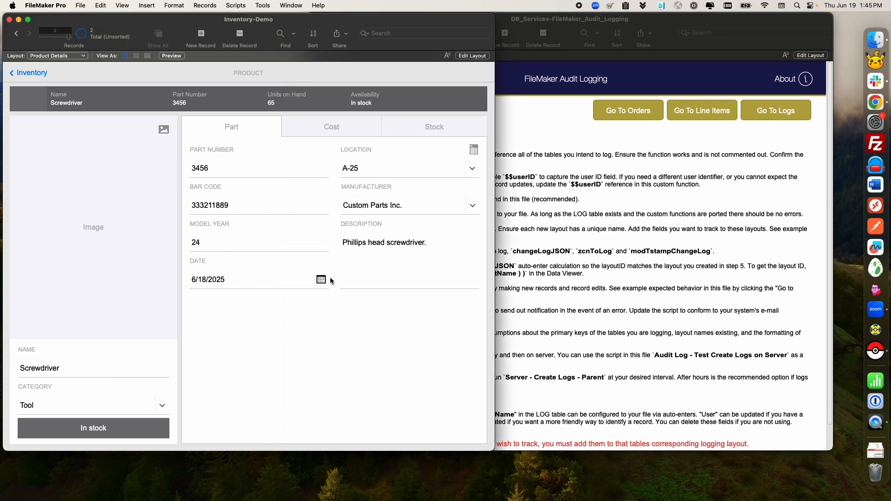
pyautogui.click(327, 137)
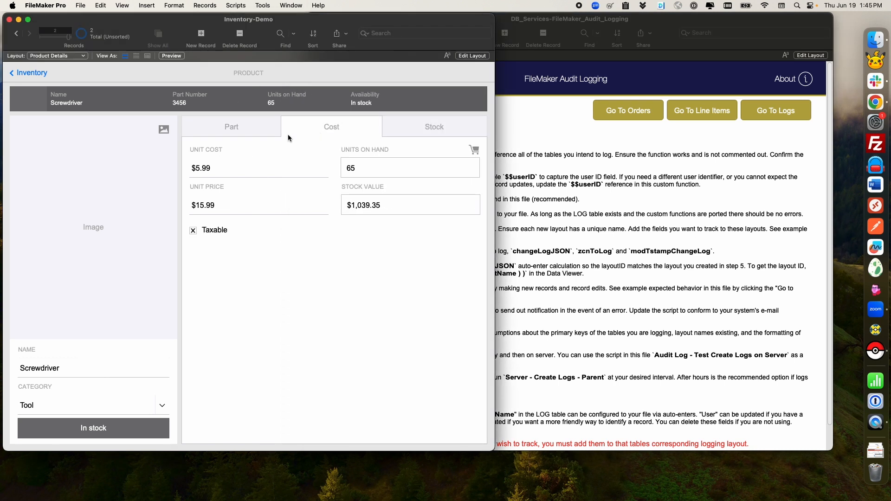
pyautogui.click(251, 132)
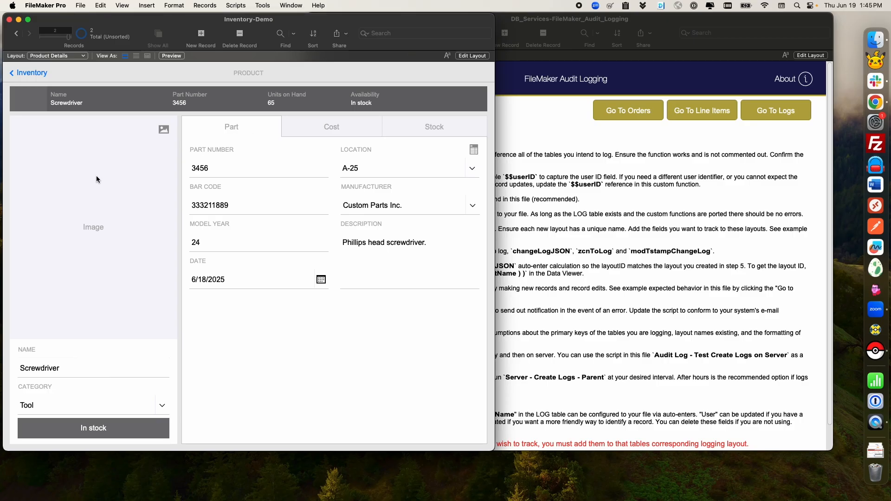
pyautogui.click(17, 34)
pyautogui.click(30, 35)
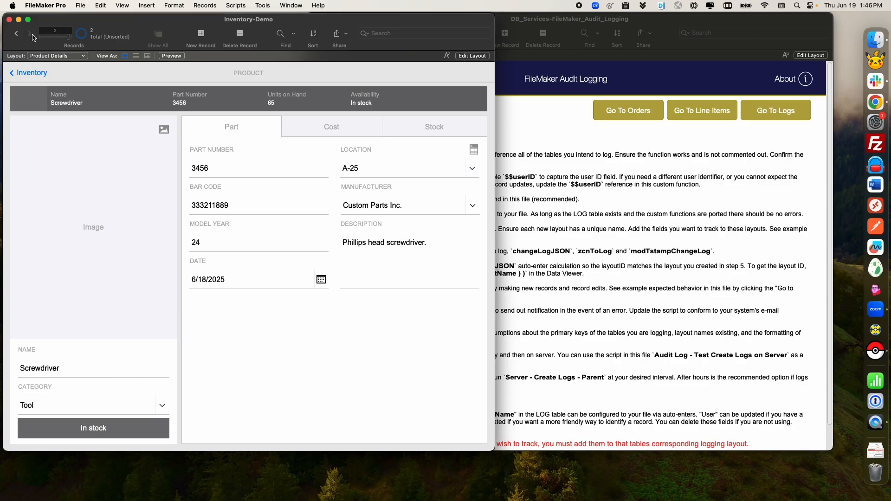
pyautogui.click(434, 126)
pyautogui.click(357, 130)
pyautogui.click(260, 133)
# Step: Copy all custom functions, from changeLogNewEntry through superTrim, out of the DB_Services-FileMaker_Audit_Logging file
pyautogui.click(681, 318)
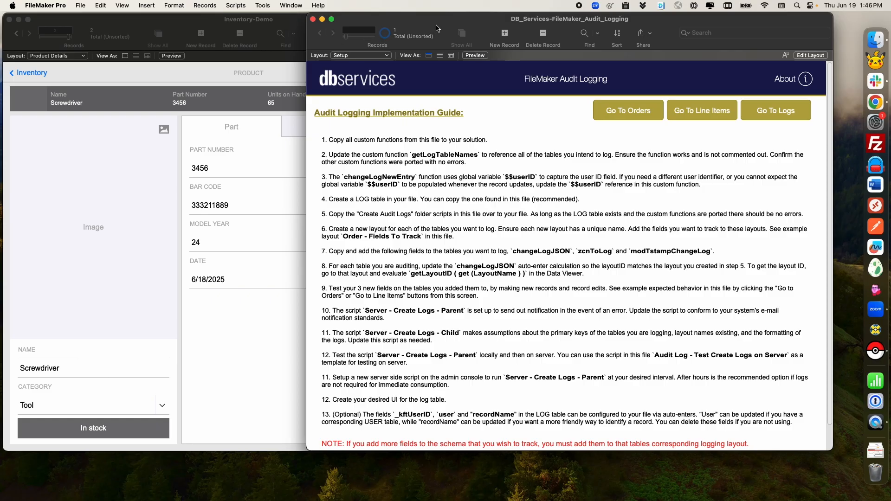
pyautogui.moveTo(438, 28); pyautogui.dragTo(406, 28)
pyautogui.click(81, 5)
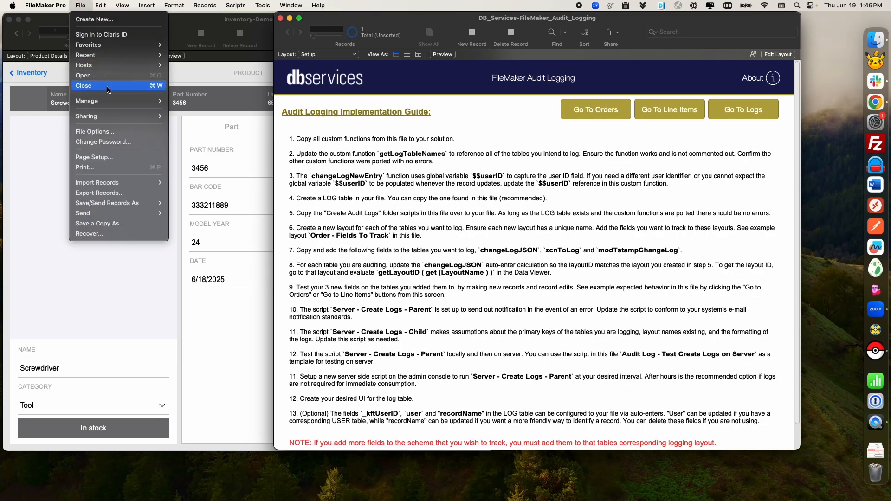
pyautogui.moveTo(108, 101)
pyautogui.click(214, 173)
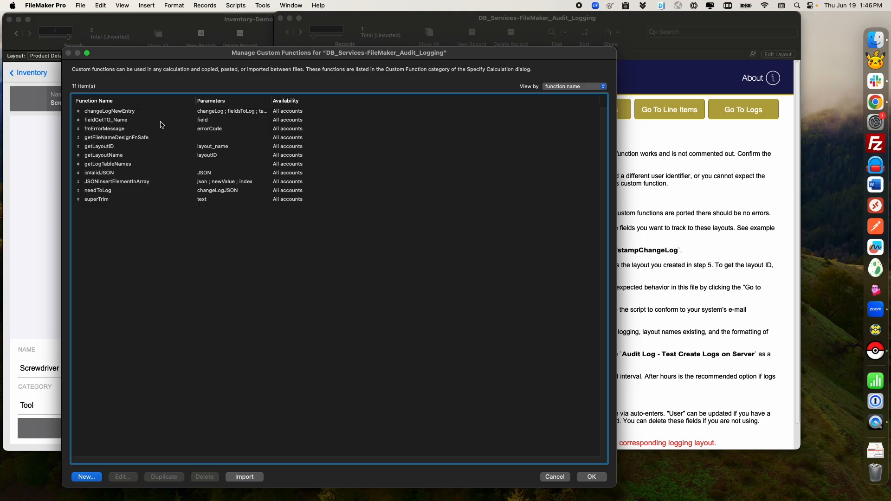
pyautogui.click(155, 113)
pyautogui.keyDown('shift'); pyautogui.click(138, 200); pyautogui.keyUp('shift')
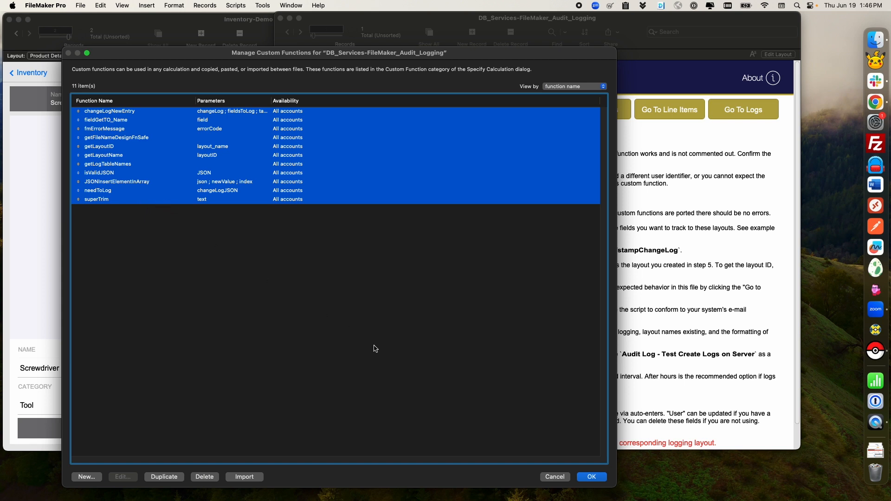
pyautogui.click(556, 477)
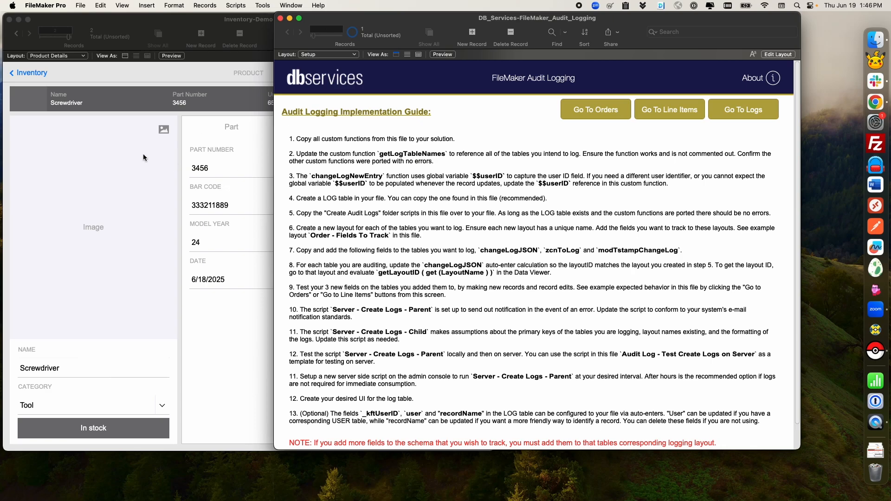
# Step: Paste the copied audit logging custom functions into the Inventory-Demo file
pyautogui.click(139, 74)
pyautogui.click(80, 5)
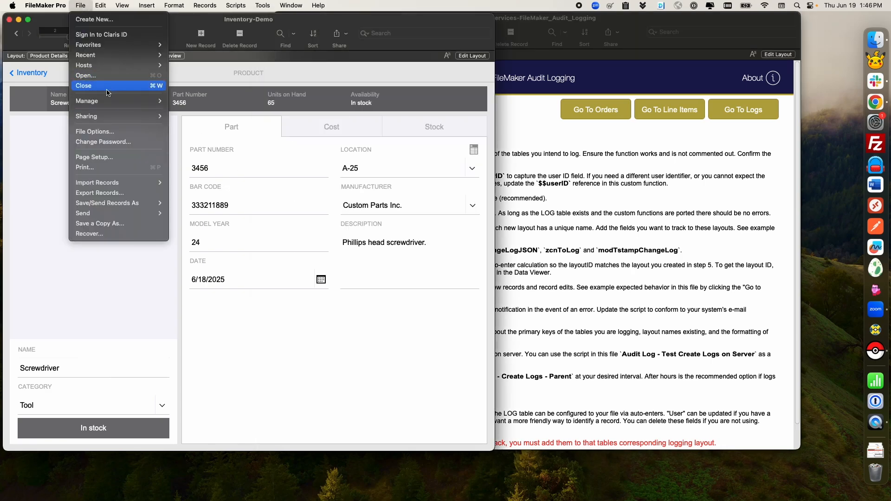
pyautogui.moveTo(145, 107)
pyautogui.click(218, 172)
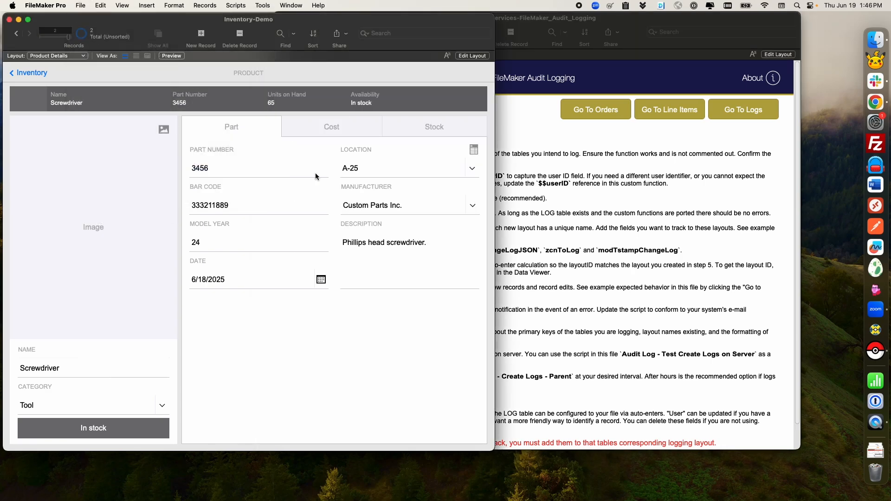
pyautogui.press('super+v')
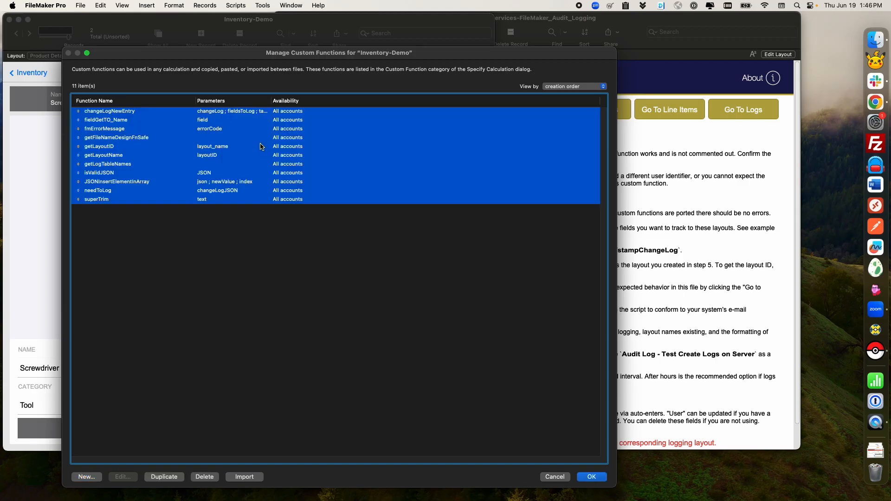
pyautogui.click(256, 215)
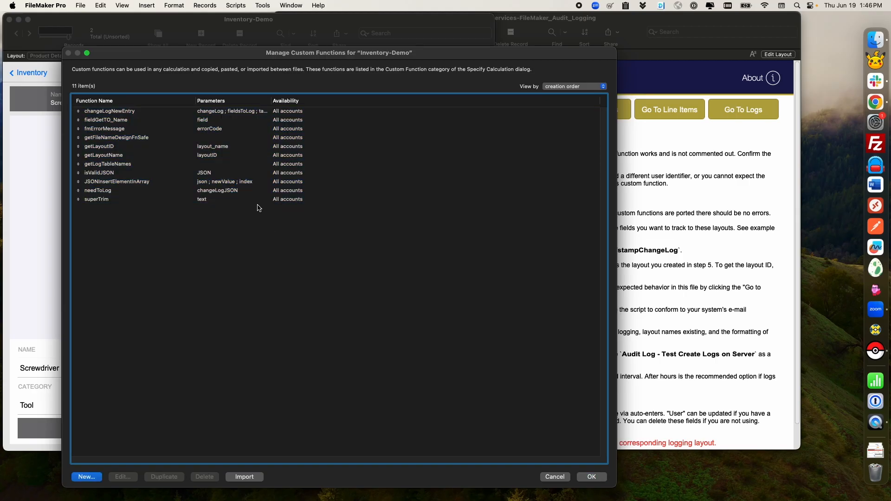
# Step: Check the pasted changeLogNewEntry, fieldGetTO_Name and fmErrorMessage custom functions for porting errors
pyautogui.doubleClick(142, 114)
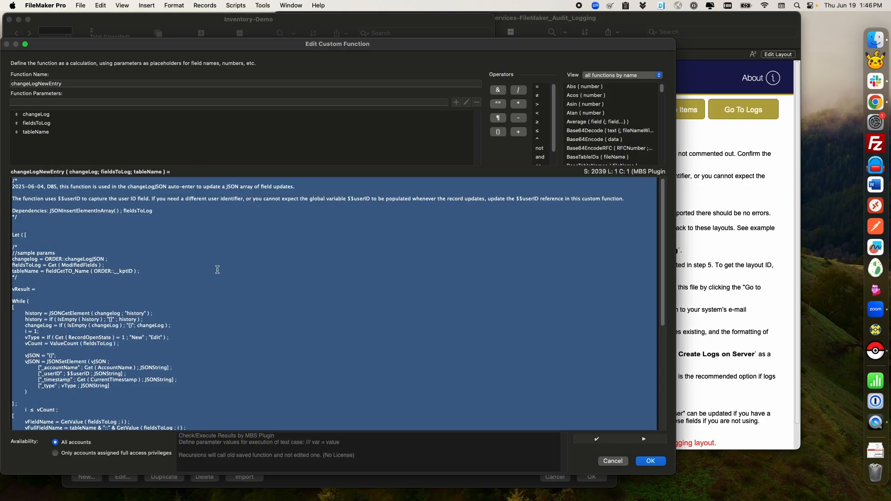
pyautogui.scroll(5, 185, 274)
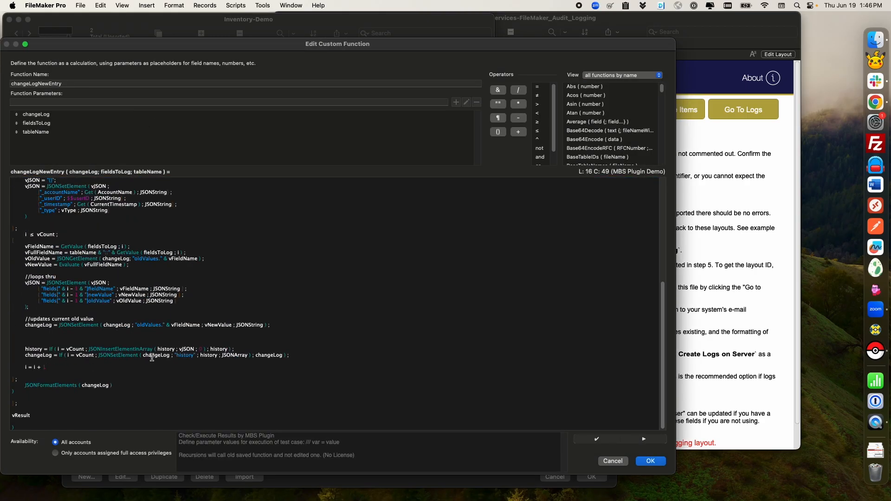
pyautogui.click(650, 461)
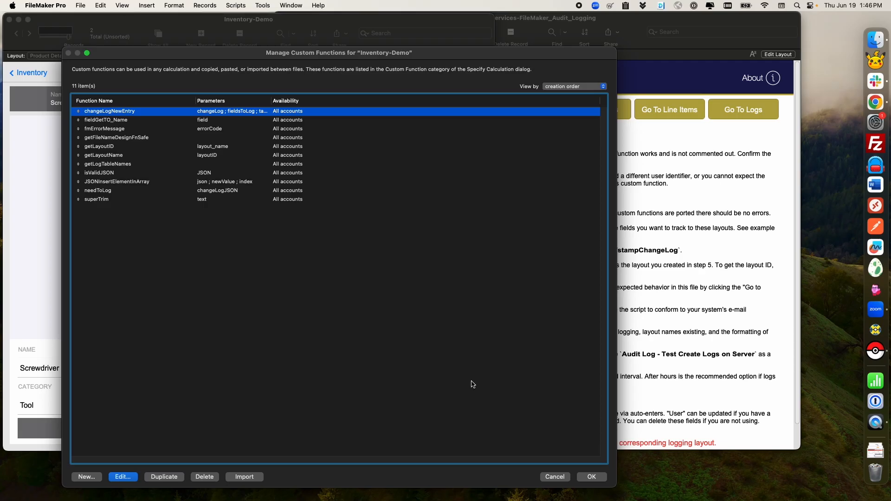
pyautogui.click(150, 121)
pyautogui.doubleClick(150, 121)
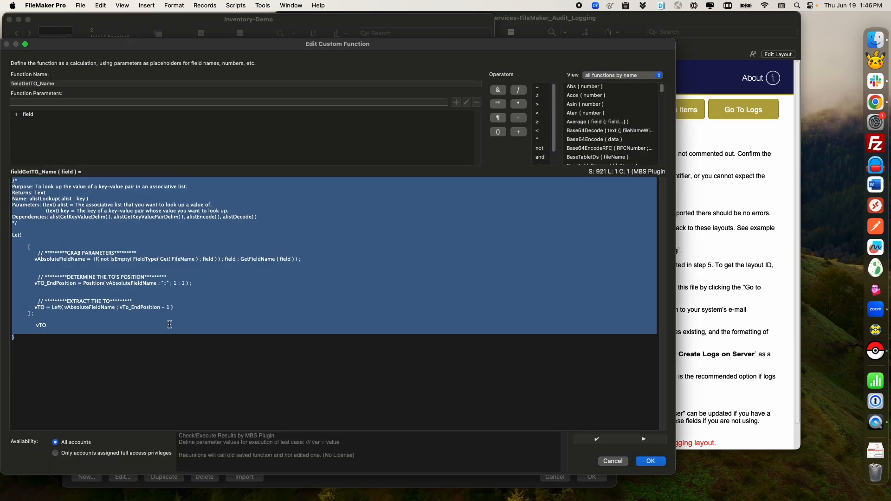
pyautogui.click(651, 461)
pyautogui.doubleClick(151, 131)
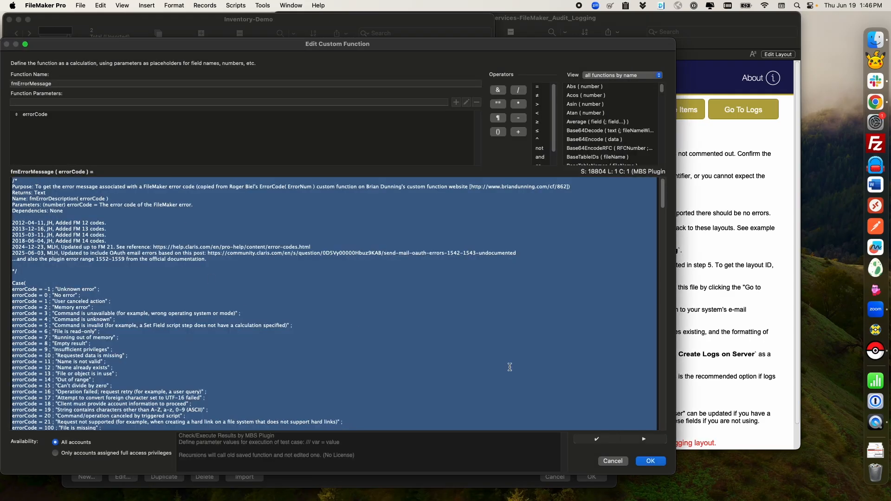
pyautogui.click(654, 462)
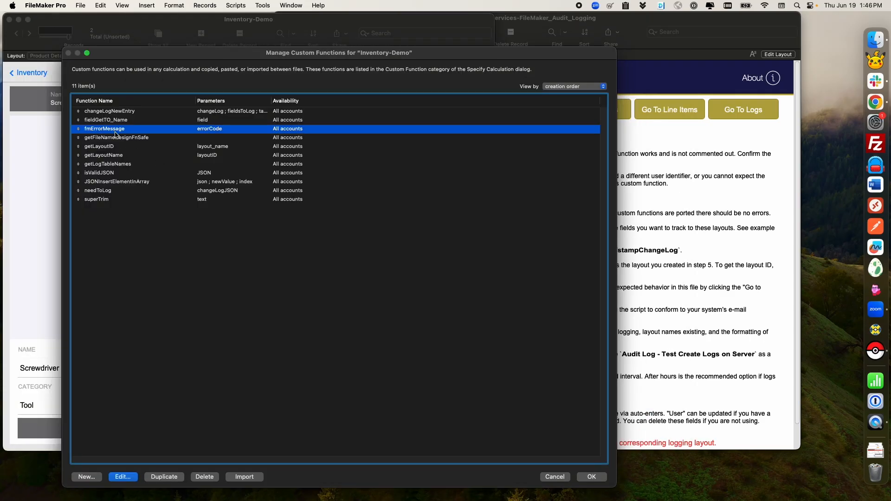
# Step: Check the calculations of the getFileNameDesignFnSafe and getLayoutID custom functions
pyautogui.doubleClick(115, 136)
pyautogui.click(191, 293)
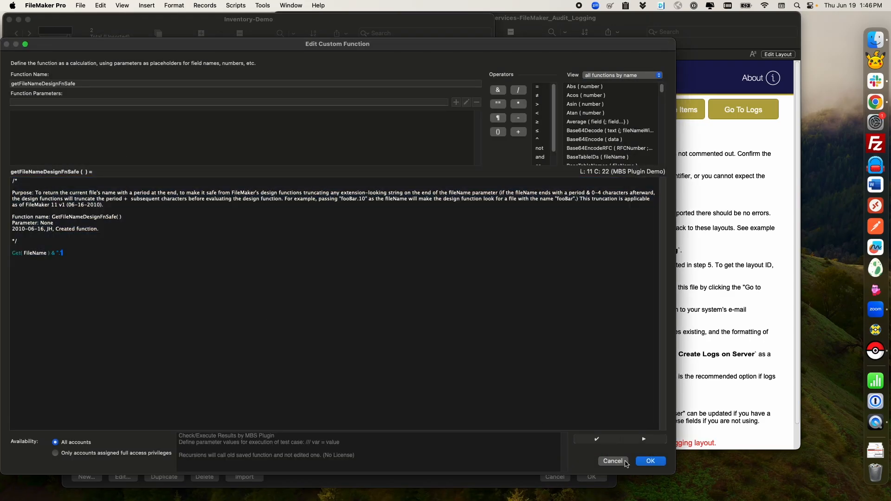
pyautogui.click(651, 462)
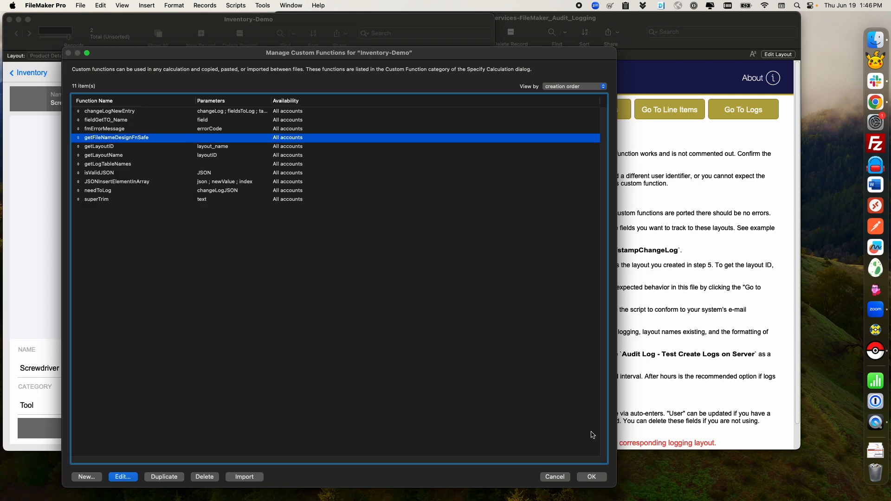
pyautogui.doubleClick(114, 146)
pyautogui.click(429, 358)
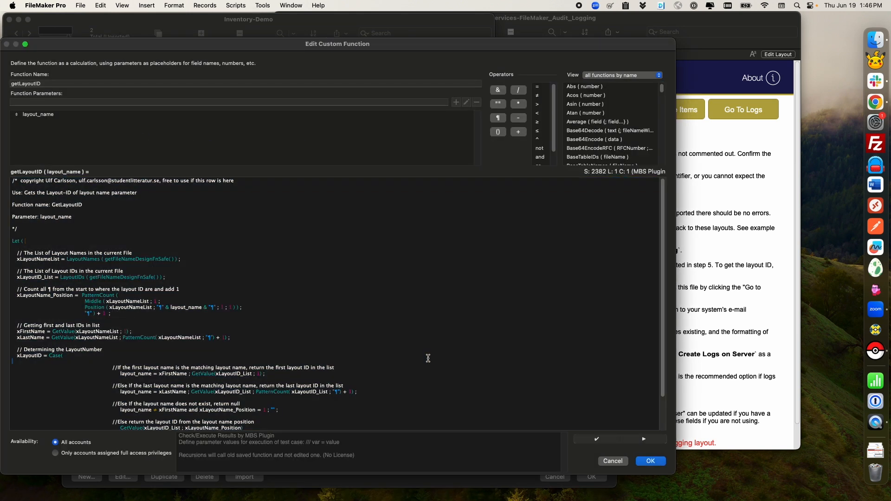
pyautogui.click(653, 463)
# Step: In the getLogTableNames custom function, replace the ORDER table reference with Products and remove the ORDER_LINE_ITEM entry
pyautogui.click(125, 165)
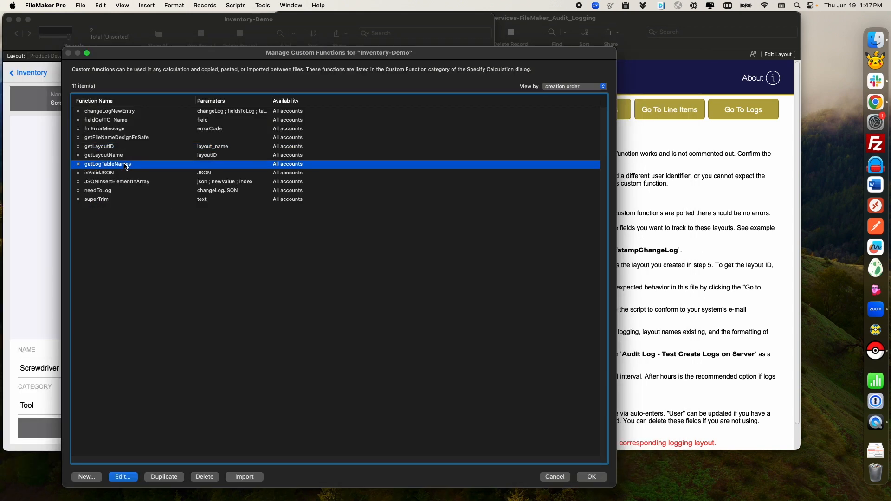
pyautogui.doubleClick(125, 165)
pyautogui.click(174, 322)
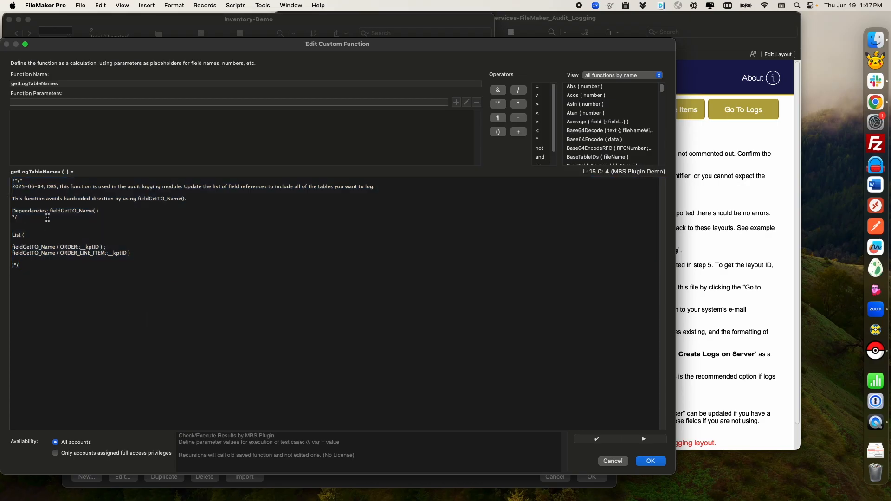
pyautogui.click(61, 218)
pyautogui.doubleClick(70, 247)
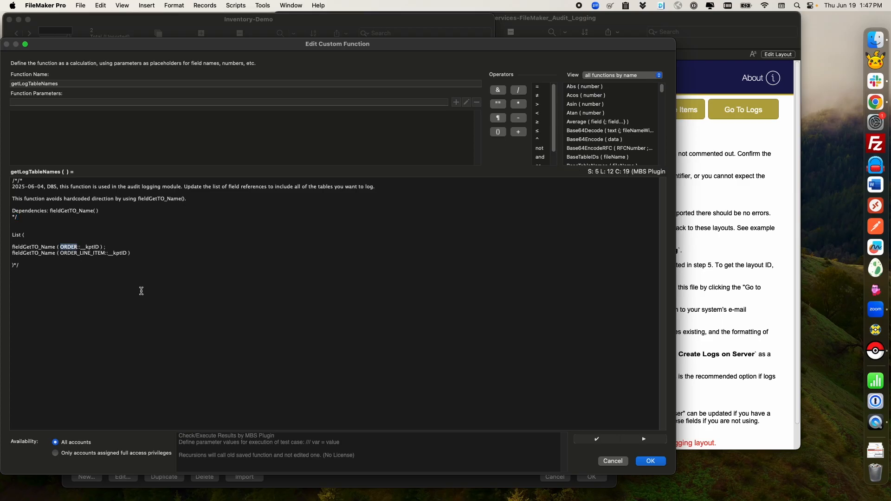
pyautogui.write('PROD')
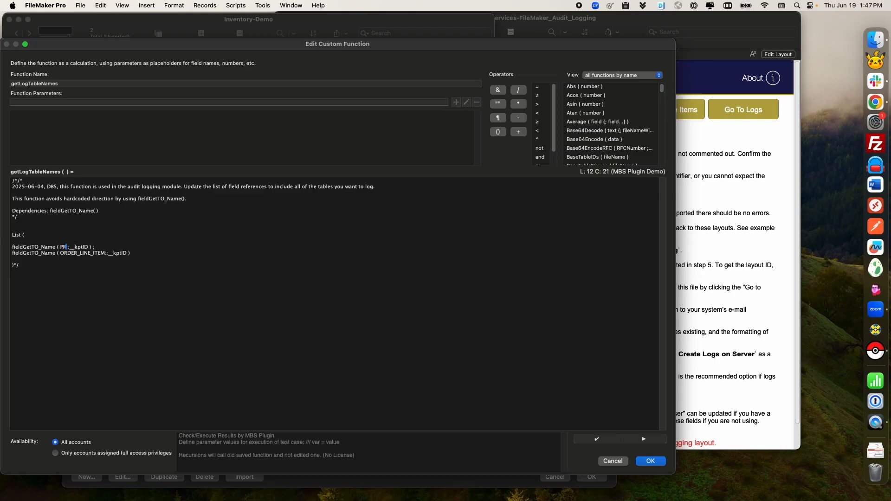
pyautogui.write('UCTS')
pyautogui.press('BackSpace')
pyautogui.press('BackSpace')
pyautogui.press('BackSpace')
pyautogui.press('BackSpace')
pyautogui.press('BackSpace')
pyautogui.press('BackSpace')
pyautogui.press('BackSpace')
pyautogui.write('roducts')
pyautogui.moveTo(133, 253); pyautogui.dragTo(108, 247)
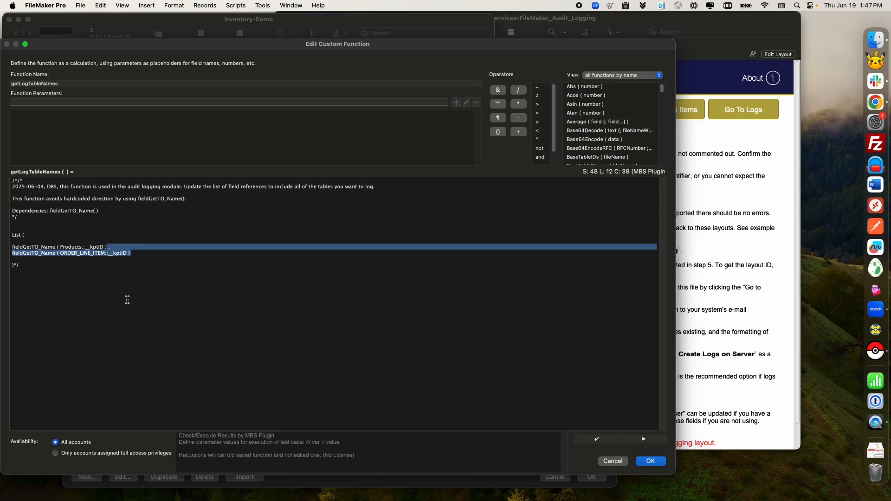
pyautogui.press('BackSpace')
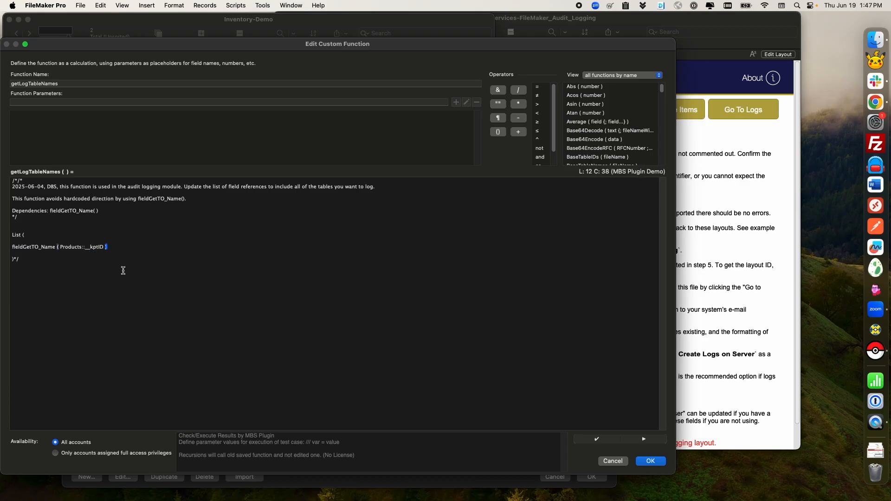
# Step: Uncomment the getLogTableNames calculation by removing its outer comment markers, and save the function
pyautogui.click(19, 181)
pyautogui.press('Left')
pyautogui.press('BackSpace')
pyautogui.press('BackSpace')
pyautogui.click(56, 258)
pyautogui.press('BackSpace')
pyautogui.press('BackSpace')
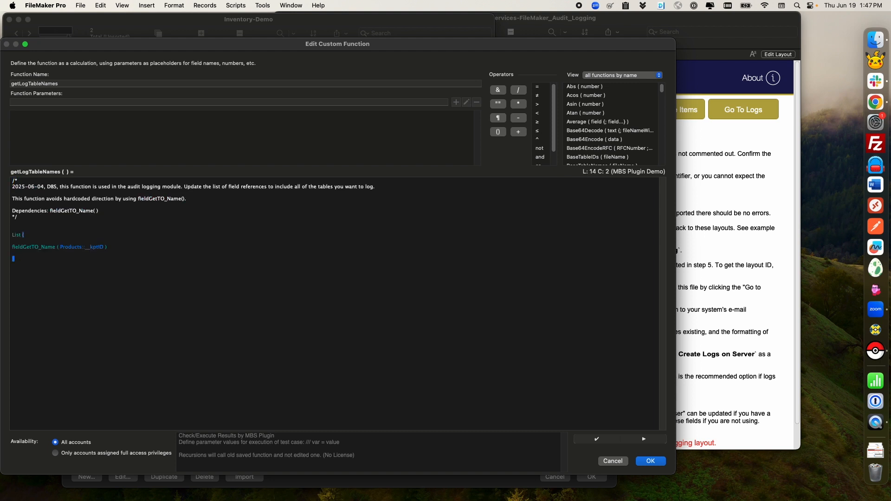
pyautogui.click(650, 461)
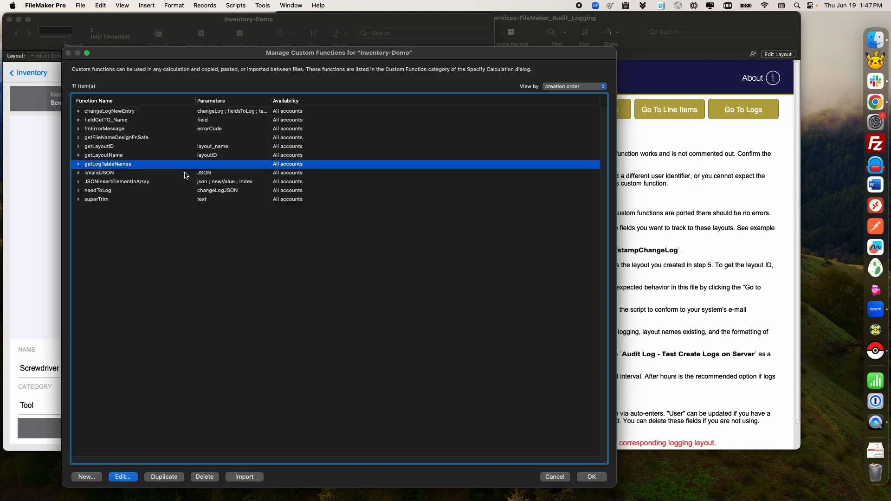
# Step: Check the getLogTableNames and isValidJSON custom functions for leftover comment markers or porting errors
pyautogui.doubleClick(149, 168)
pyautogui.click(55, 258)
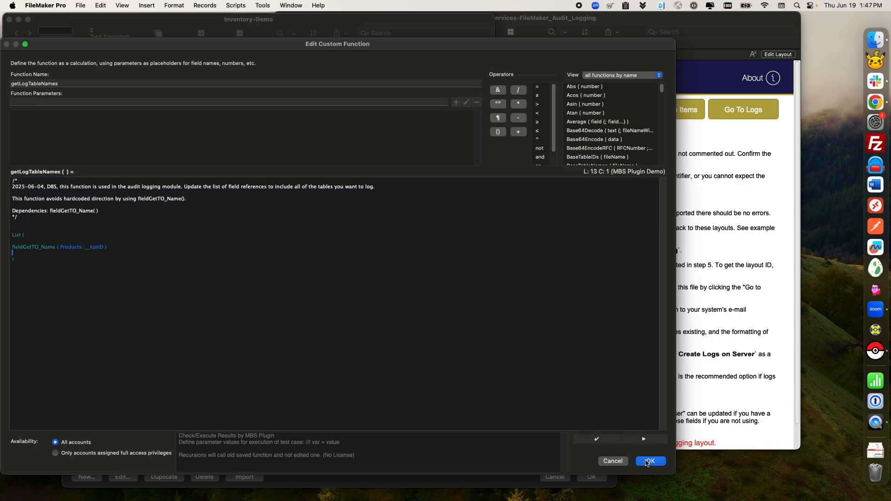
pyautogui.click(648, 461)
pyautogui.doubleClick(130, 173)
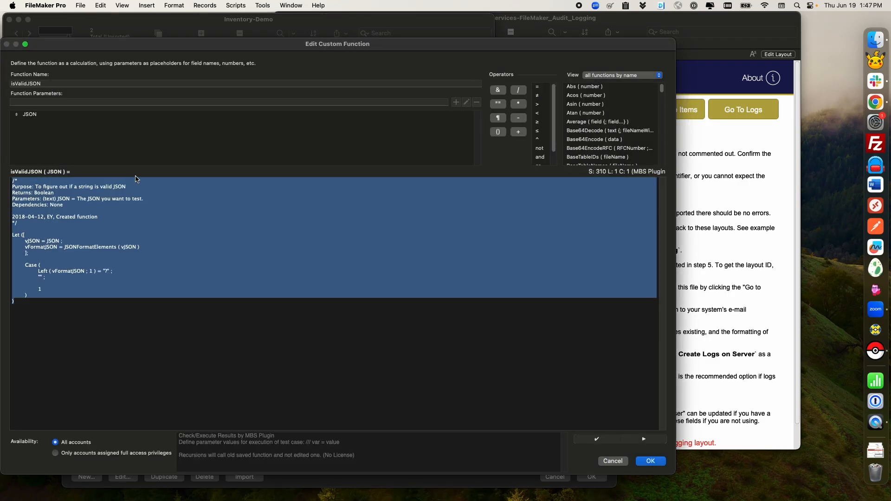
pyautogui.click(182, 347)
pyautogui.click(642, 460)
# Step: Check the calculations of the JSONInsertElementInArray and needToLog custom functions
pyautogui.press('Down')
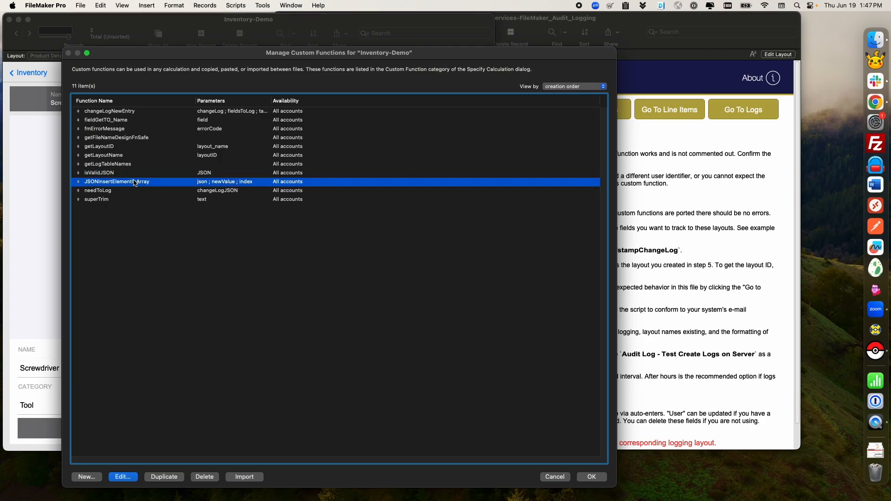
pyautogui.press('Return')
pyautogui.click(654, 461)
pyautogui.click(119, 192)
pyautogui.doubleClick(120, 193)
pyautogui.click(185, 299)
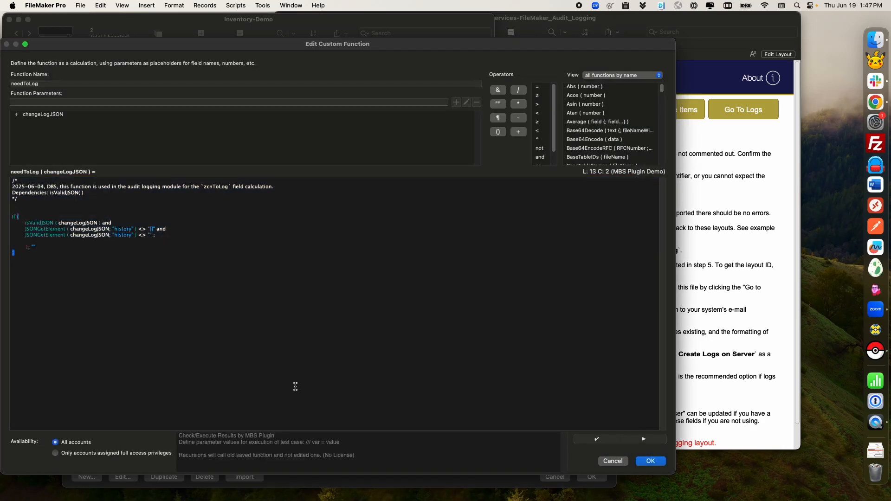
pyautogui.click(642, 460)
# Step: Check the superTrim custom function and save all custom function changes in Inventory-Demo
pyautogui.click(113, 202)
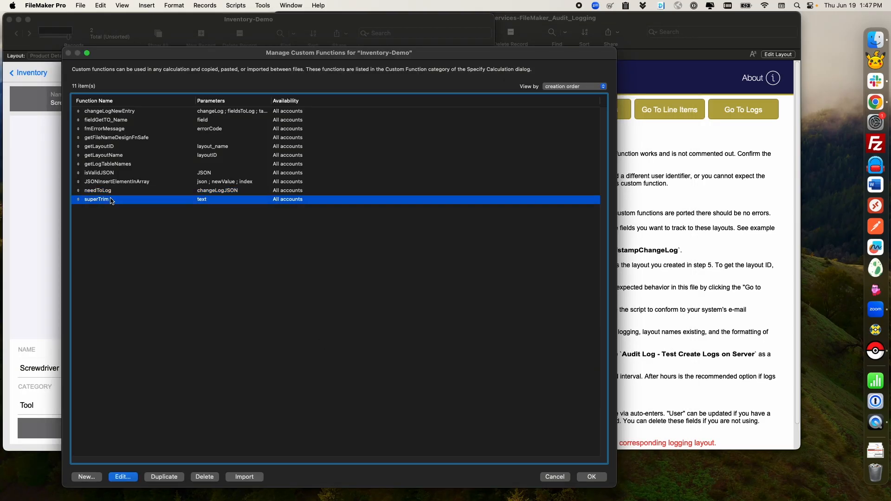
pyautogui.doubleClick(113, 202)
pyautogui.click(343, 399)
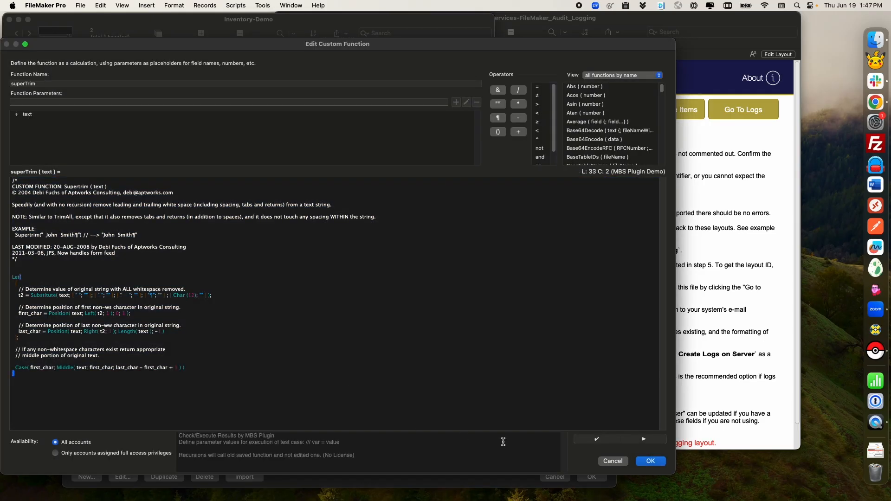
pyautogui.click(651, 461)
pyautogui.click(592, 478)
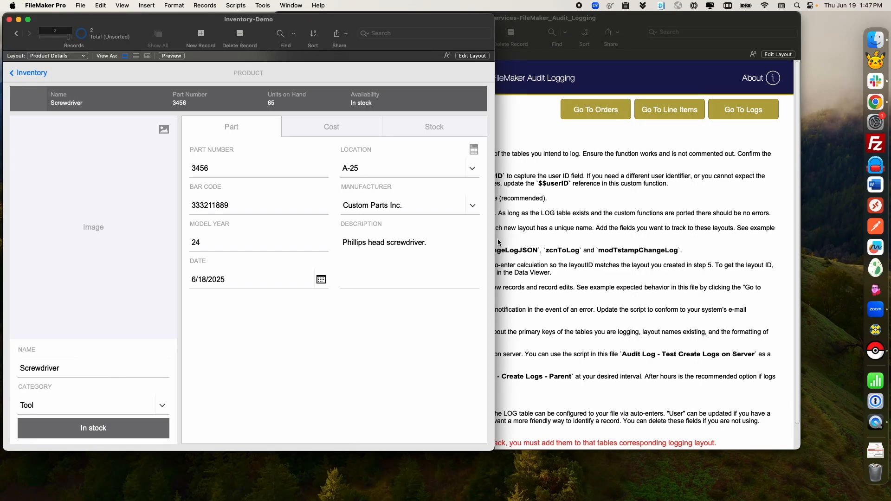
# Step: Review the custom function instructions in the Audit Logging Implementation Guide
pyautogui.click(605, 258)
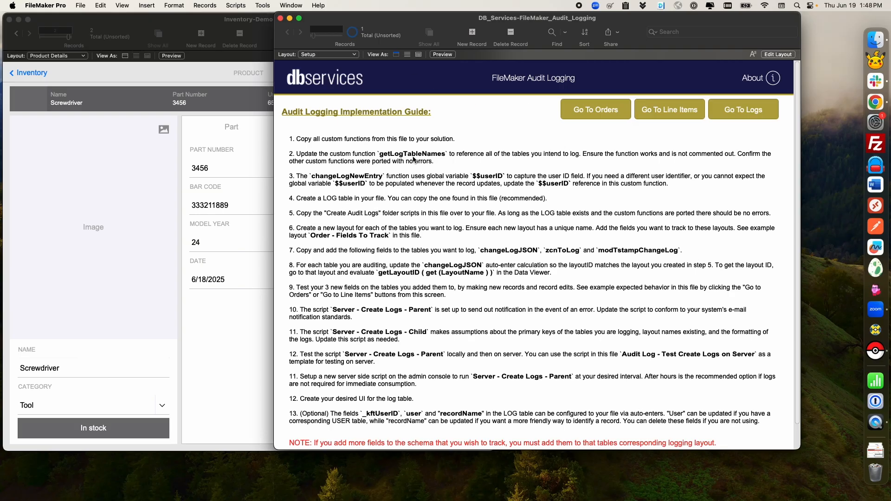
pyautogui.click(109, 14)
pyautogui.click(80, 5)
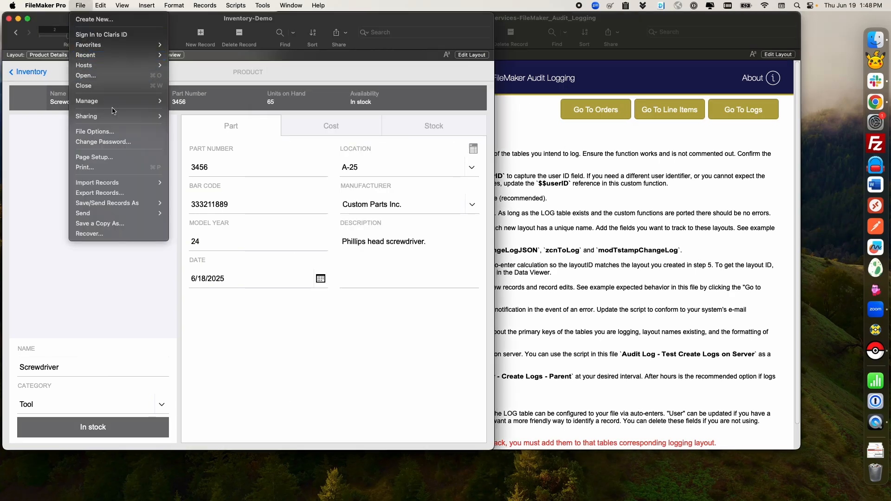
pyautogui.moveTo(114, 103)
pyautogui.click(188, 100)
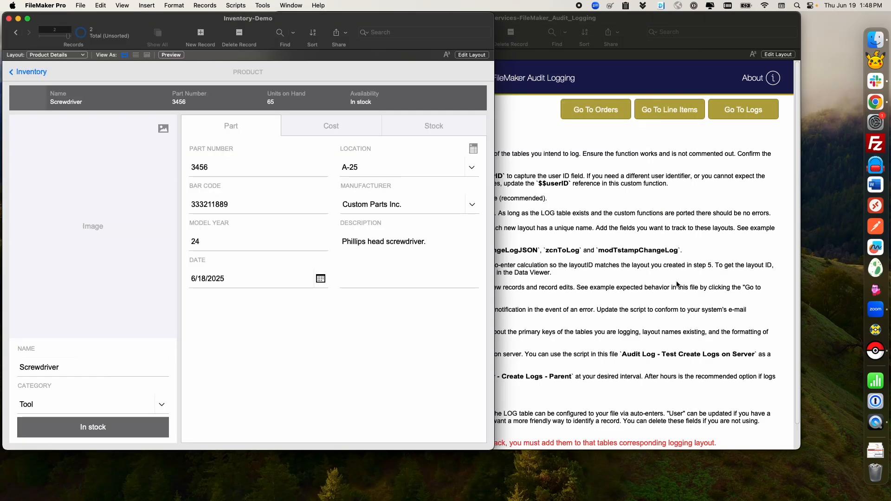
pyautogui.click(710, 287)
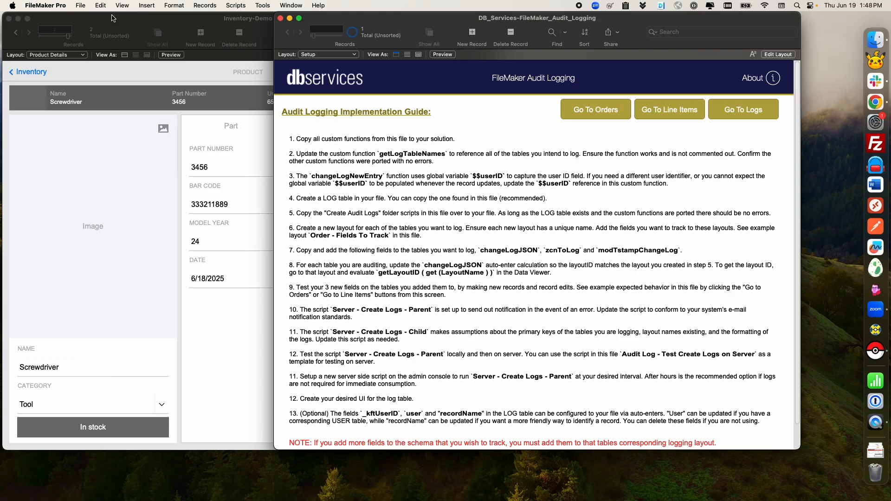
pyautogui.click(128, 29)
pyautogui.click(81, 5)
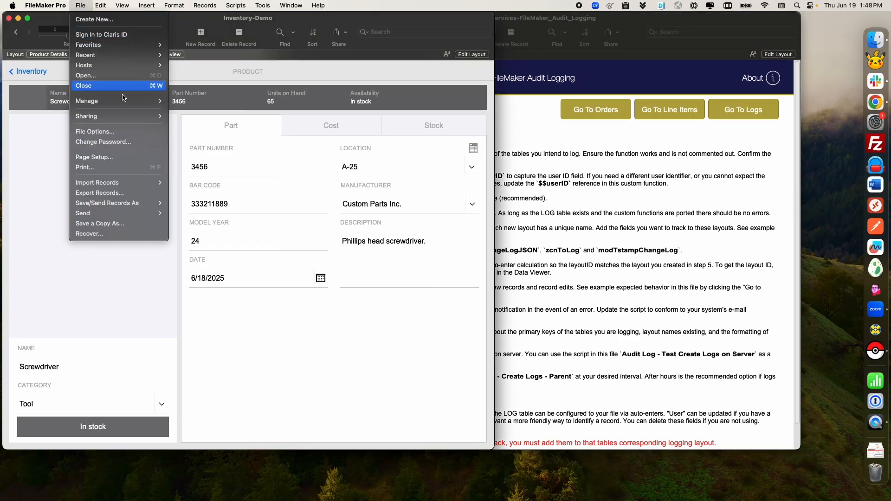
pyautogui.moveTo(124, 101)
pyautogui.click(193, 101)
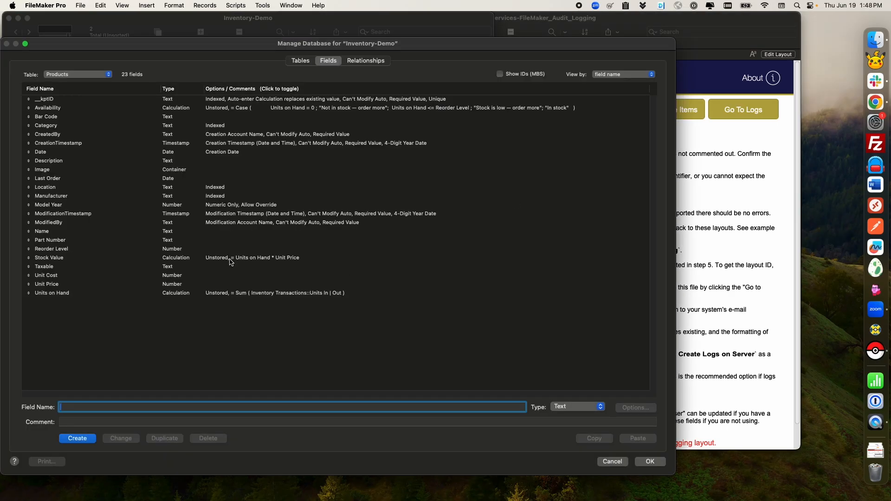
pyautogui.click(610, 463)
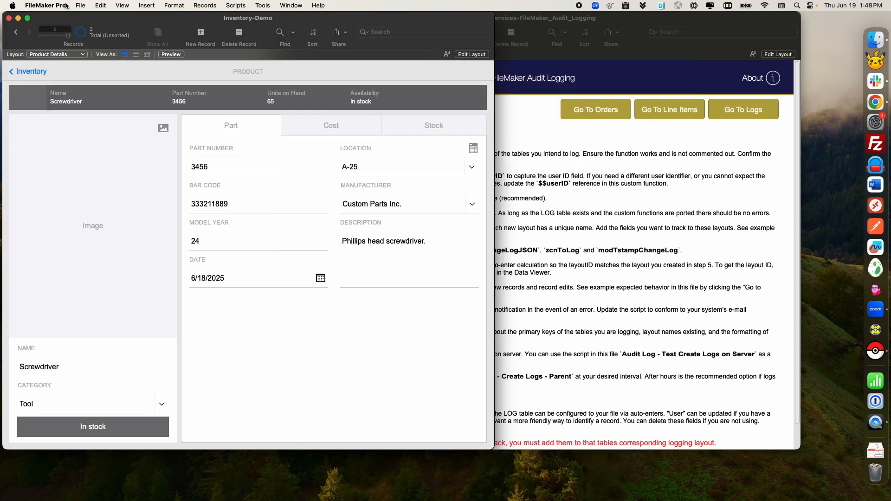
# Step: Review the getLogTableNames and needToLog calculations in Inventory-Demo's custom functions without changing them
pyautogui.click(80, 5)
pyautogui.moveTo(125, 102)
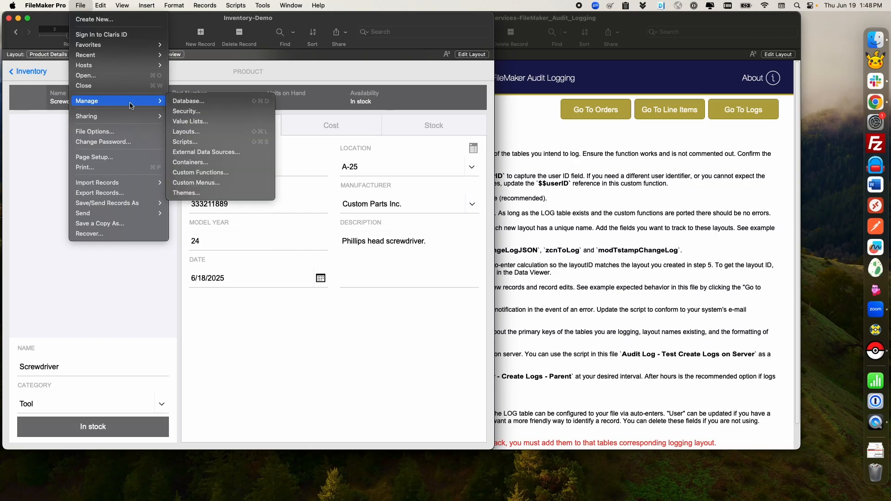
pyautogui.click(218, 174)
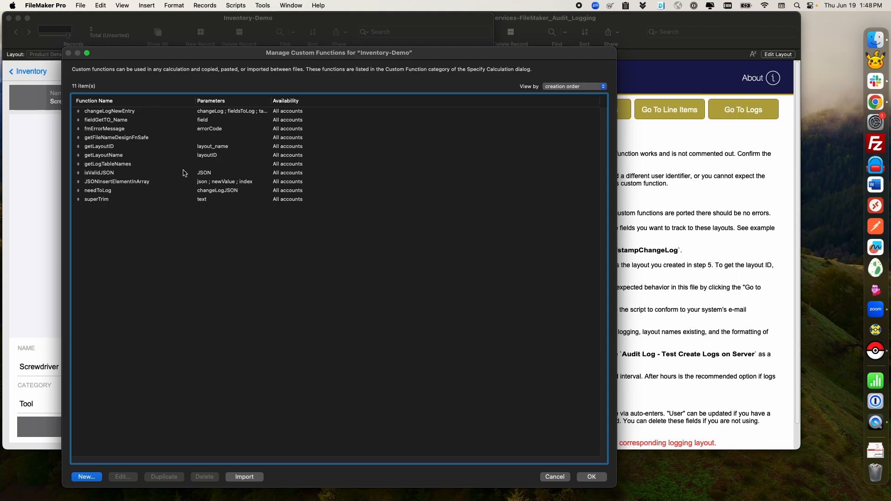
pyautogui.doubleClick(125, 164)
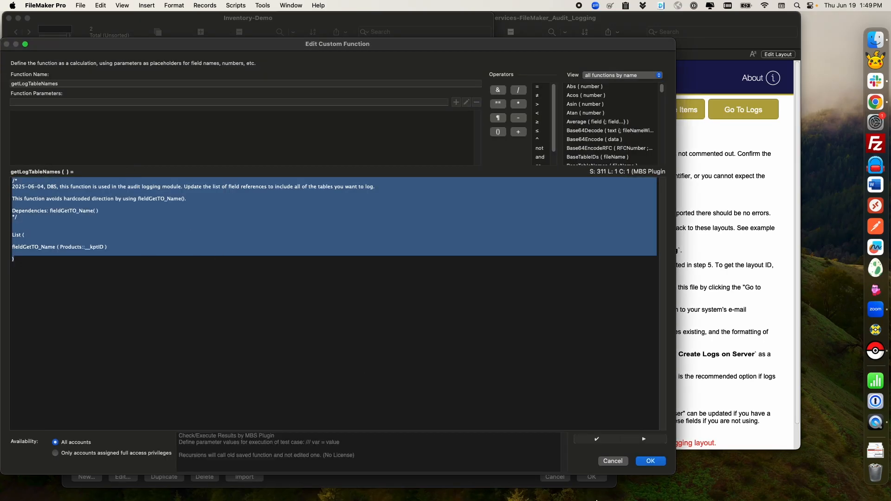
pyautogui.click(613, 461)
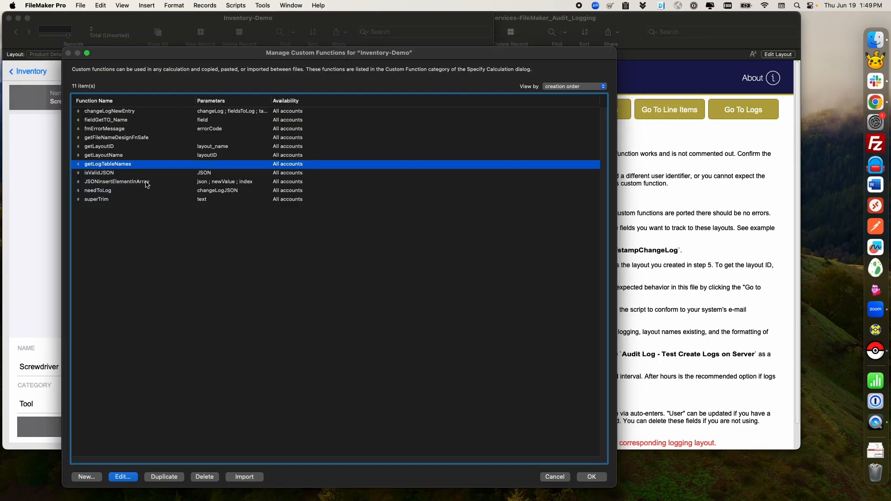
pyautogui.doubleClick(136, 192)
pyautogui.click(158, 288)
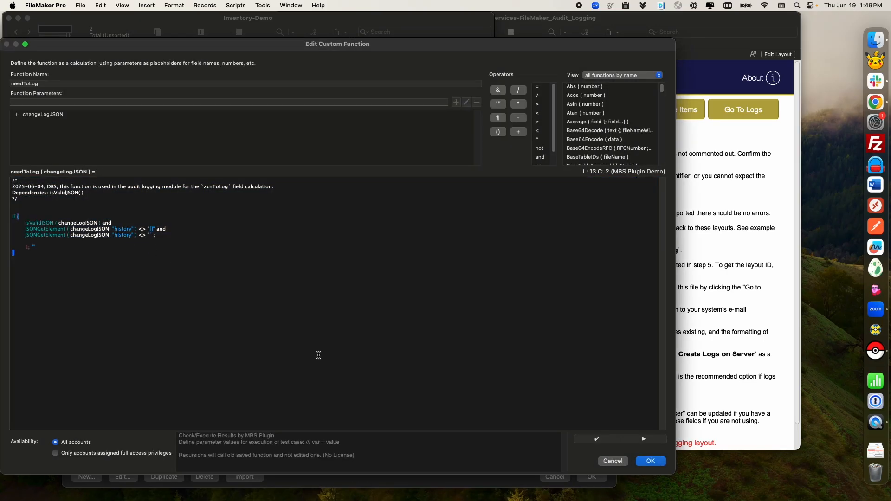
pyautogui.click(612, 460)
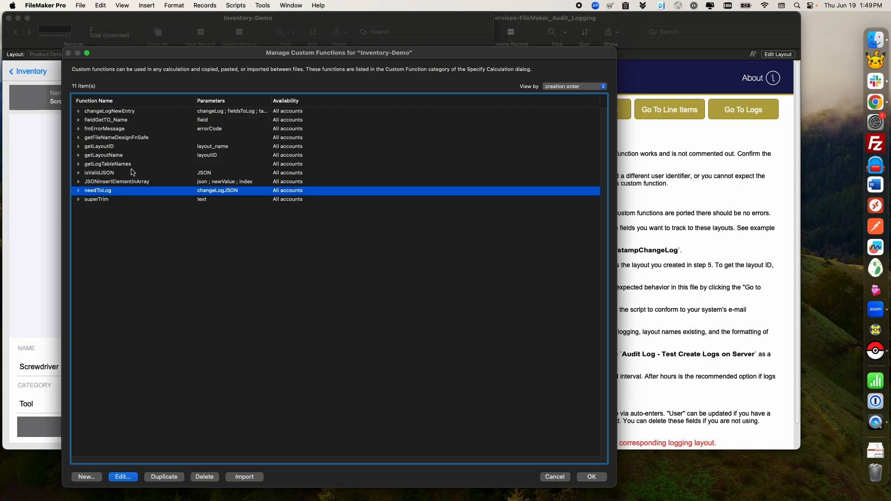
# Step: Examine the $$userID reference in the changeLogNewEntry custom function, and leave the custom functions without saving
pyautogui.click(135, 156)
pyautogui.click(140, 138)
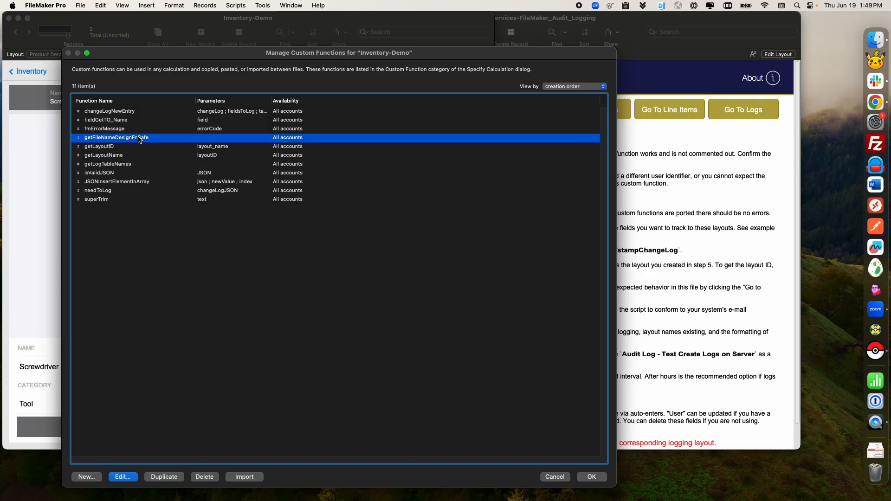
pyautogui.click(138, 113)
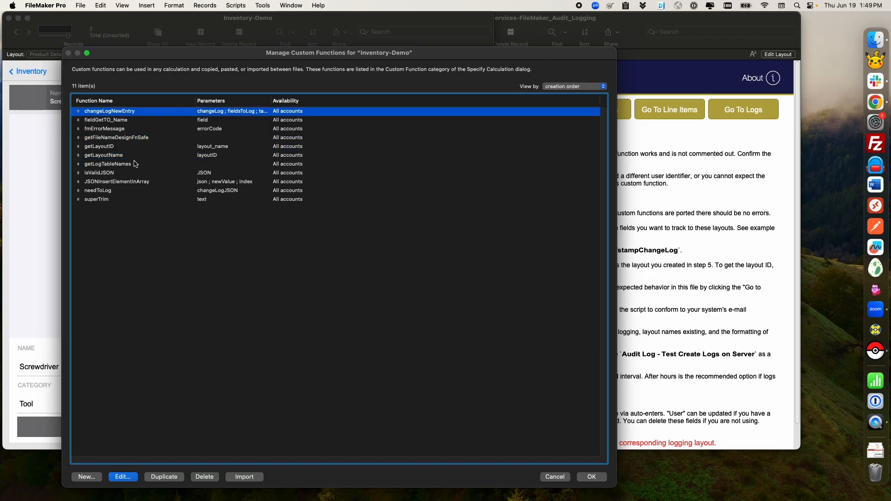
pyautogui.doubleClick(138, 114)
pyautogui.click(227, 283)
pyautogui.scroll(-5, 195, 278)
pyautogui.scroll(-2, 185, 278)
pyautogui.moveTo(39, 269); pyautogui.dragTo(84, 274)
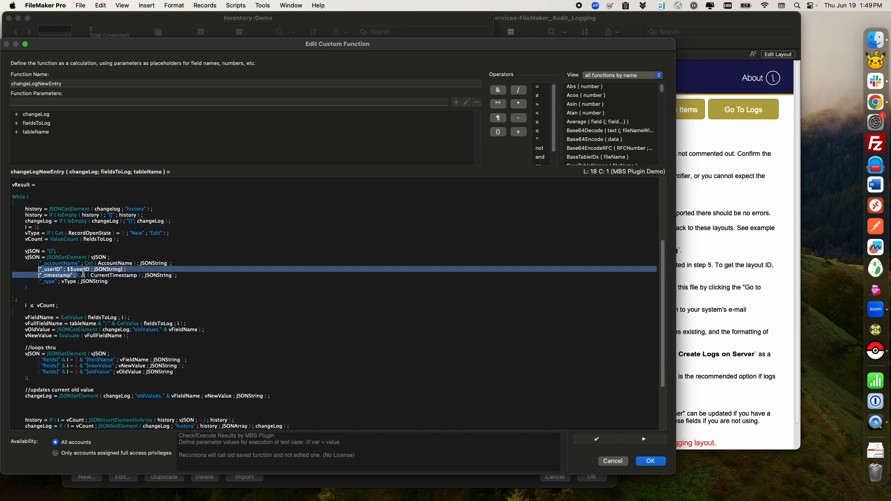
pyautogui.click(135, 270)
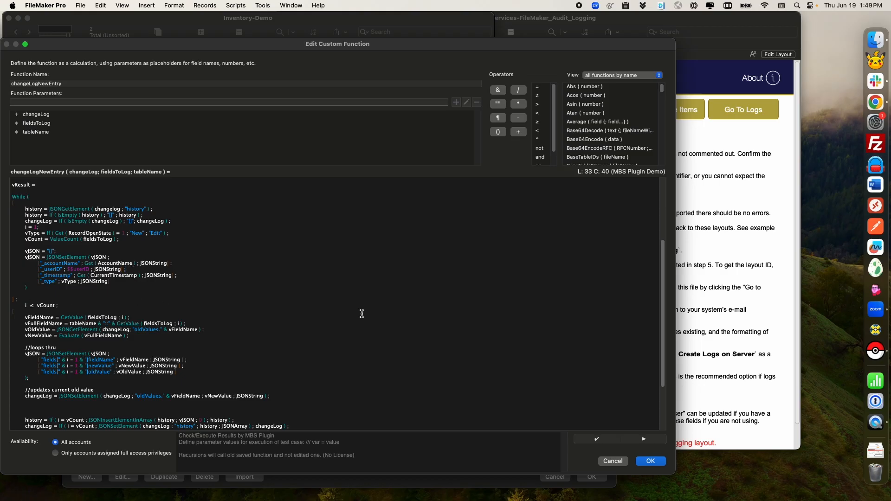
pyautogui.click(612, 462)
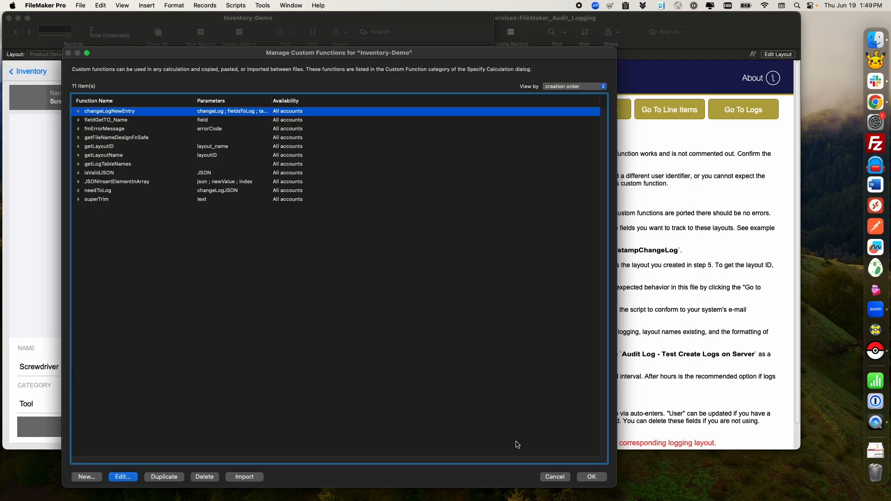
pyautogui.click(555, 477)
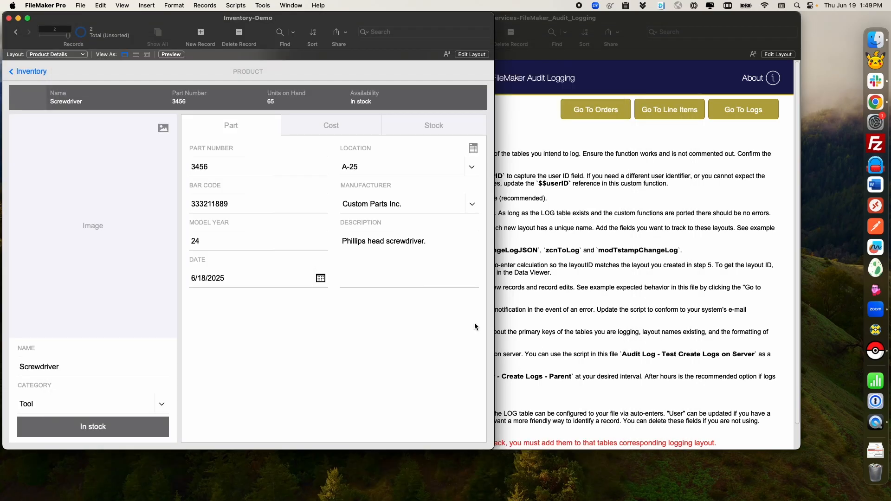
# Step: Copy the LOG table from the database definition of the DB_Services-FileMaker_Audit_Logging file
pyautogui.click(555, 296)
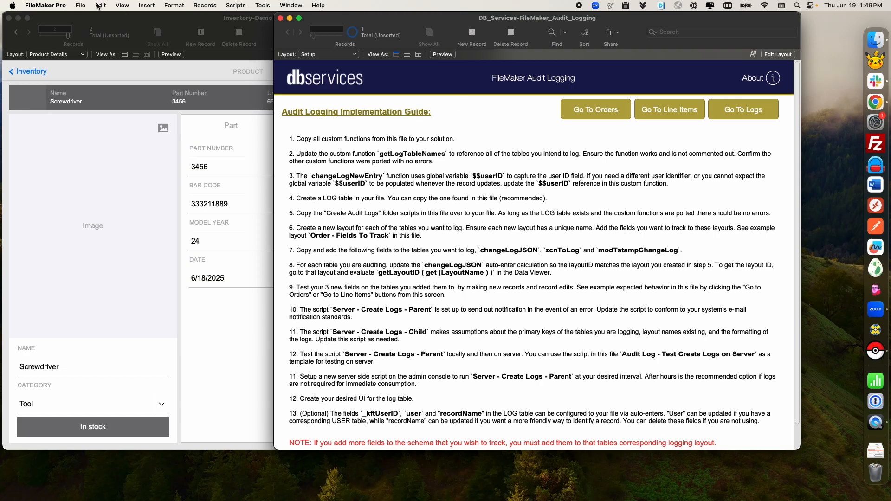
pyautogui.click(83, 5)
pyautogui.moveTo(121, 101)
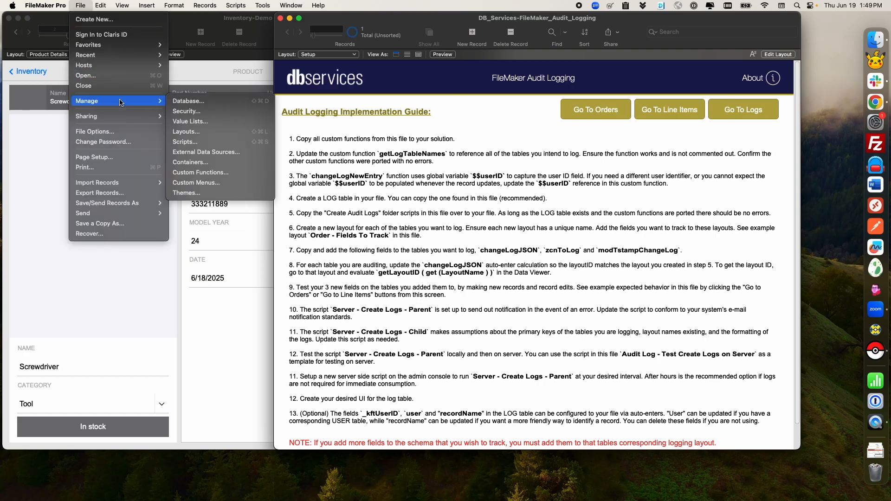
pyautogui.click(205, 102)
pyautogui.click(300, 61)
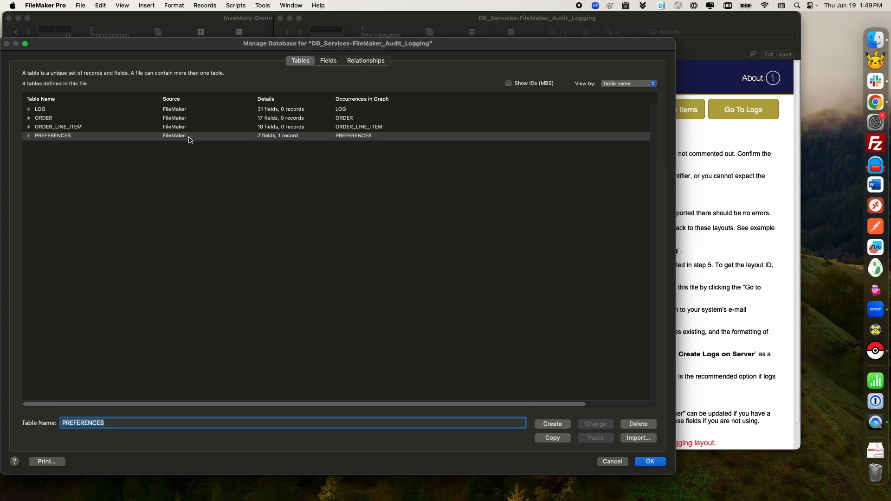
pyautogui.click(62, 99)
pyautogui.click(69, 100)
pyautogui.click(61, 111)
pyautogui.click(550, 439)
pyautogui.click(617, 462)
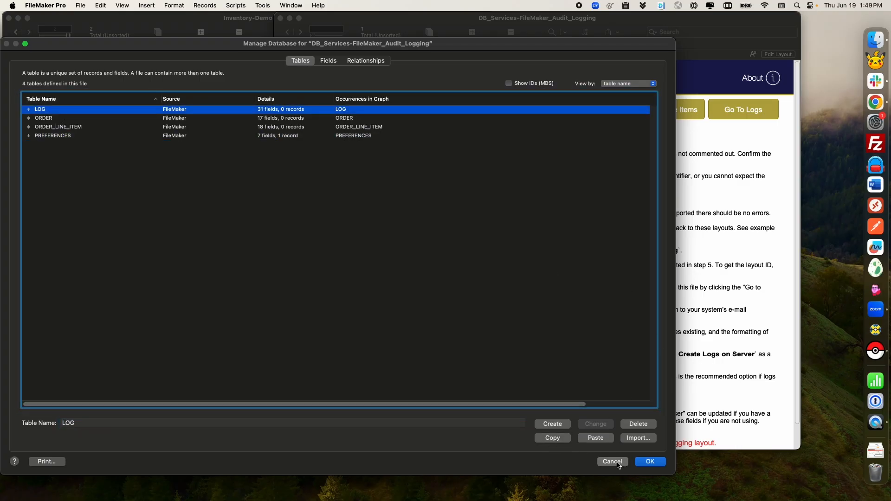
# Step: Paste the LOG table into the Inventory-Demo database and save the database definition
pyautogui.click(78, 20)
pyautogui.click(80, 6)
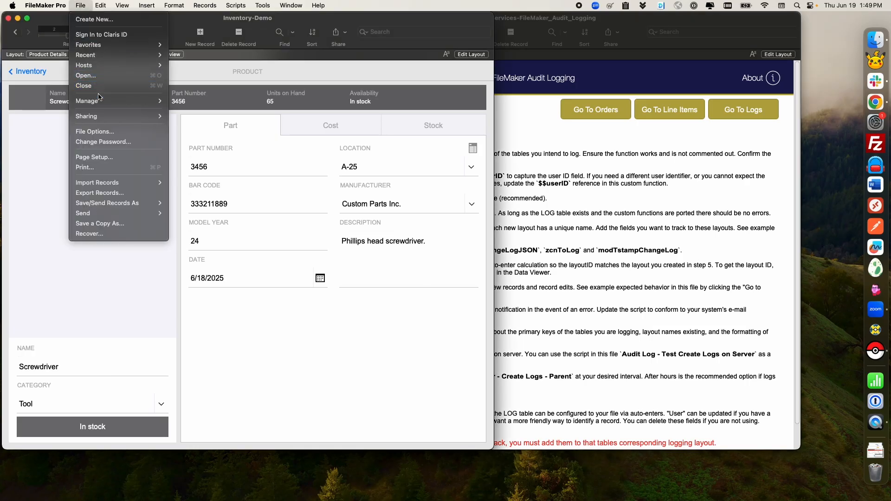
pyautogui.click(180, 102)
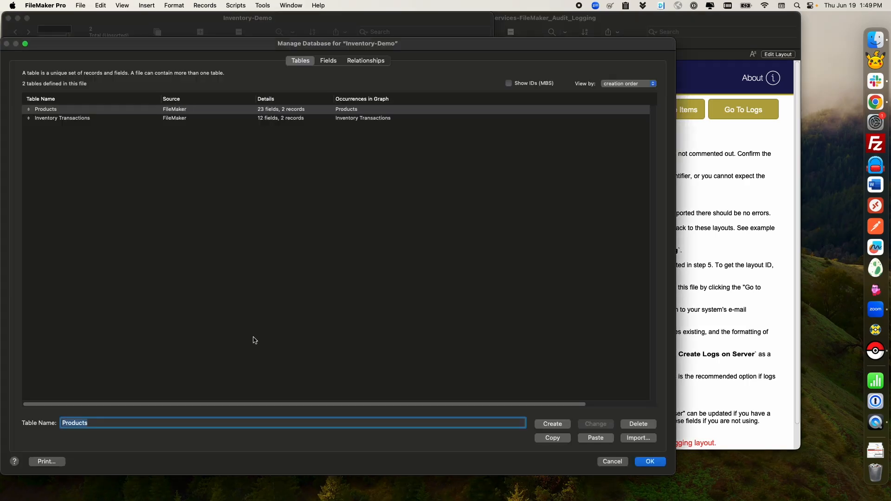
pyautogui.click(603, 439)
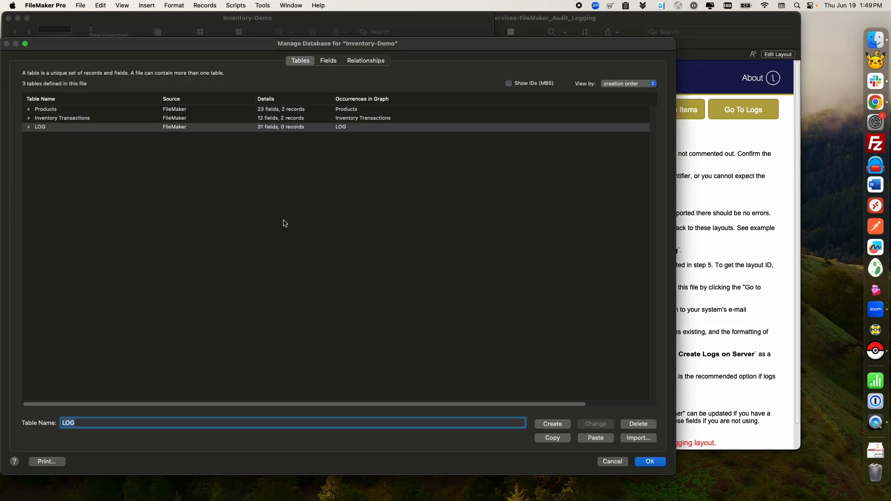
pyautogui.click(328, 61)
pyautogui.click(650, 461)
# Step: Review the Create Audit Logs folder and its Parent and Child scripts in the DB_Services-FileMaker_Audit_Logging file's Script Workspace
pyautogui.click(574, 290)
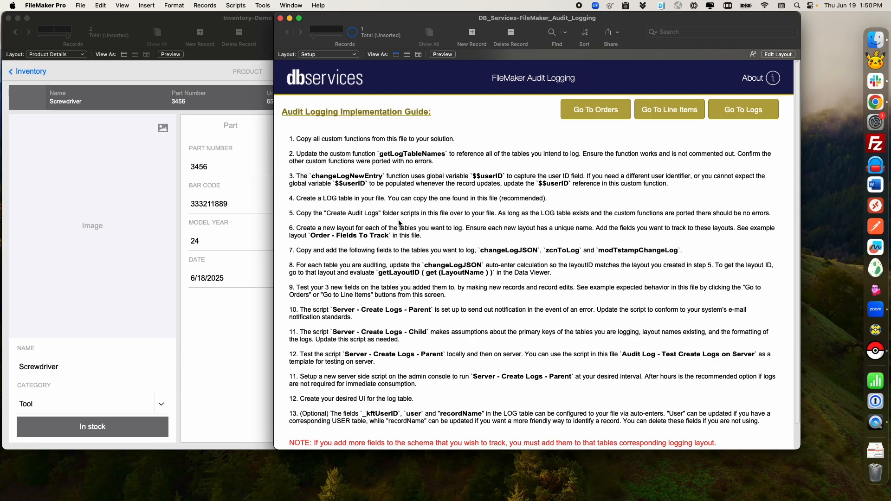
pyautogui.click(239, 5)
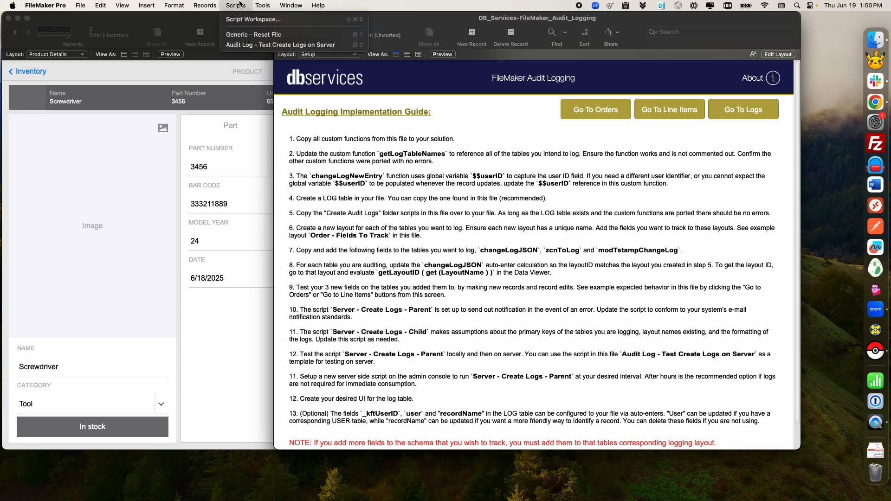
pyautogui.click(246, 18)
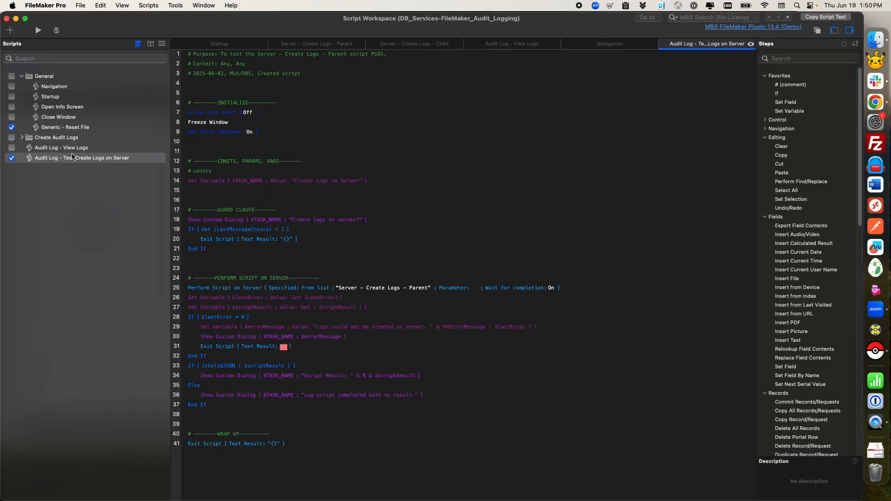
pyautogui.click(53, 148)
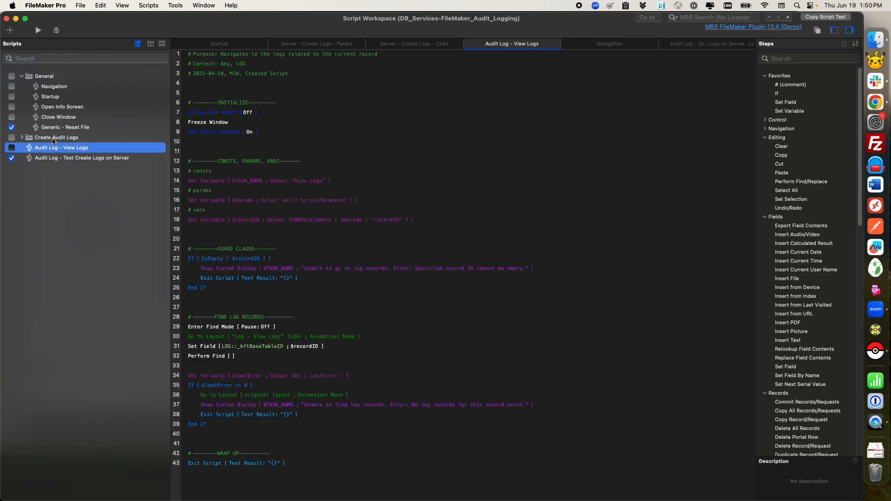
pyautogui.click(31, 138)
pyautogui.click(22, 138)
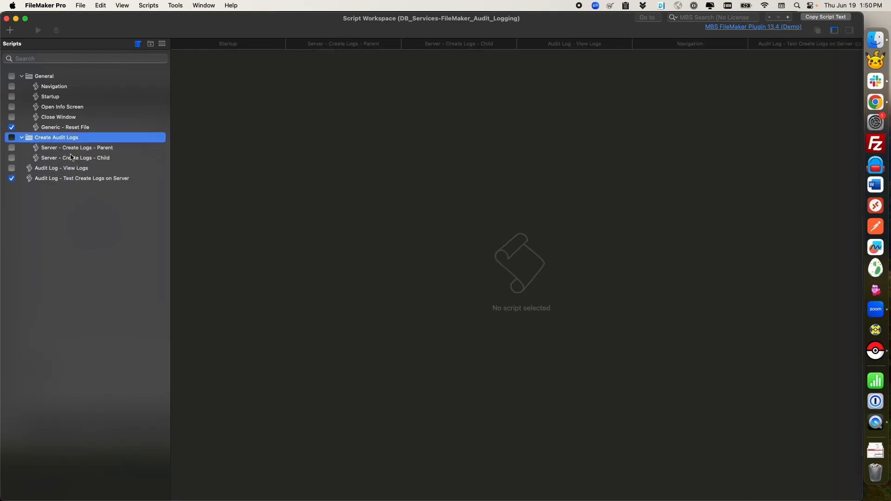
pyautogui.click(74, 147)
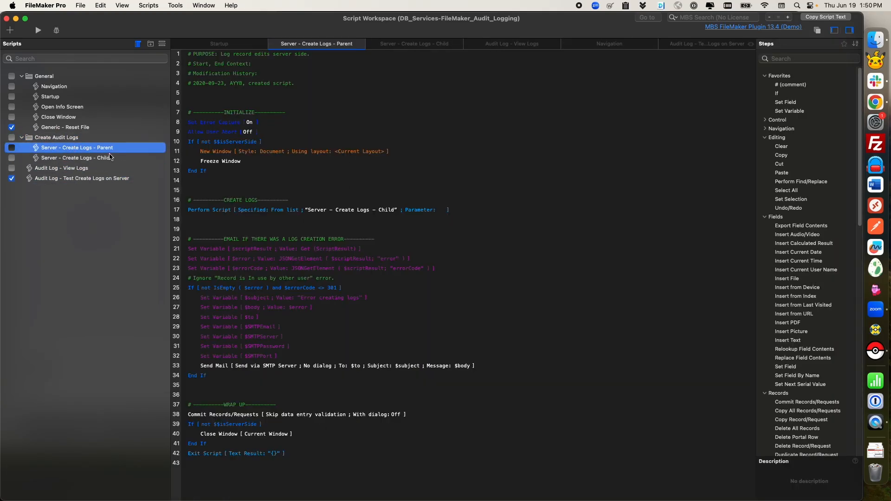
pyautogui.click(112, 160)
pyautogui.click(91, 151)
pyautogui.click(92, 157)
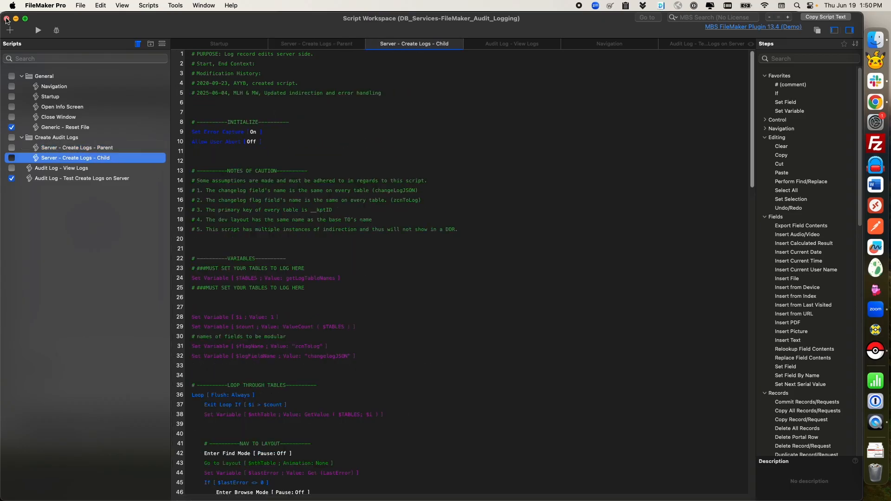
pyautogui.click(6, 18)
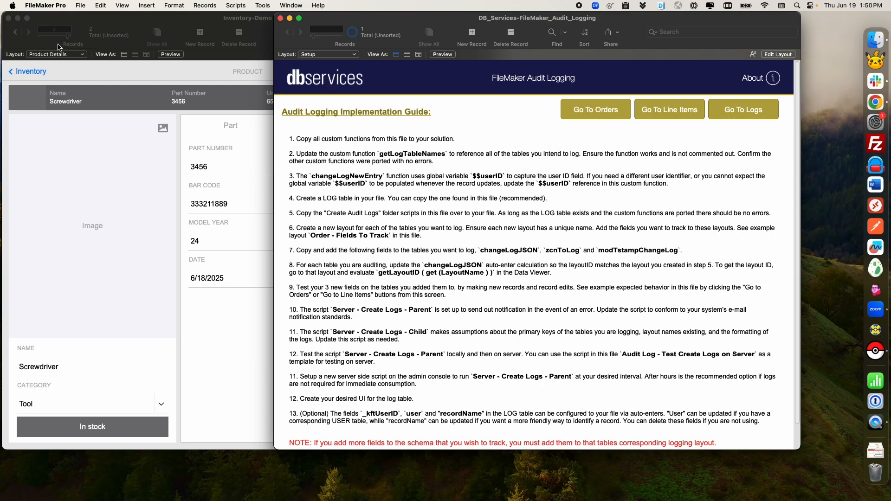
# Step: Close the DB_Services-FileMaker_Audit_Logging file and open the Script Workspace of Inventory-Demo
pyautogui.click(85, 15)
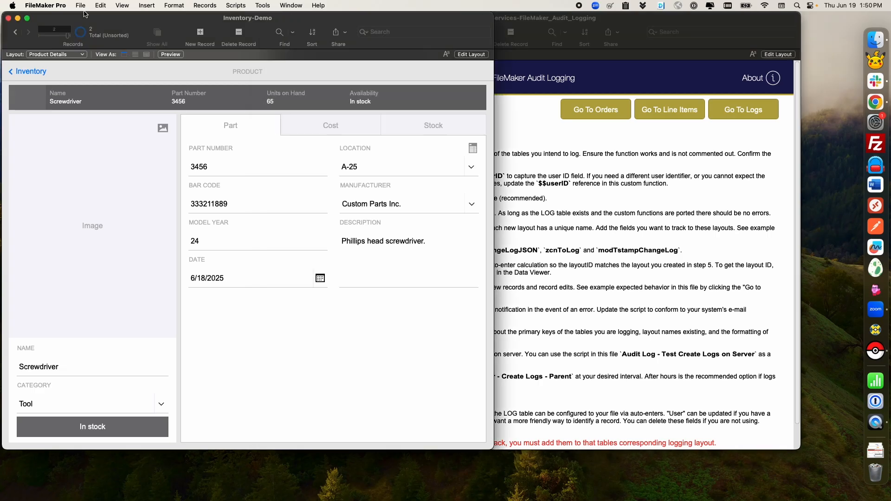
pyautogui.click(563, 21)
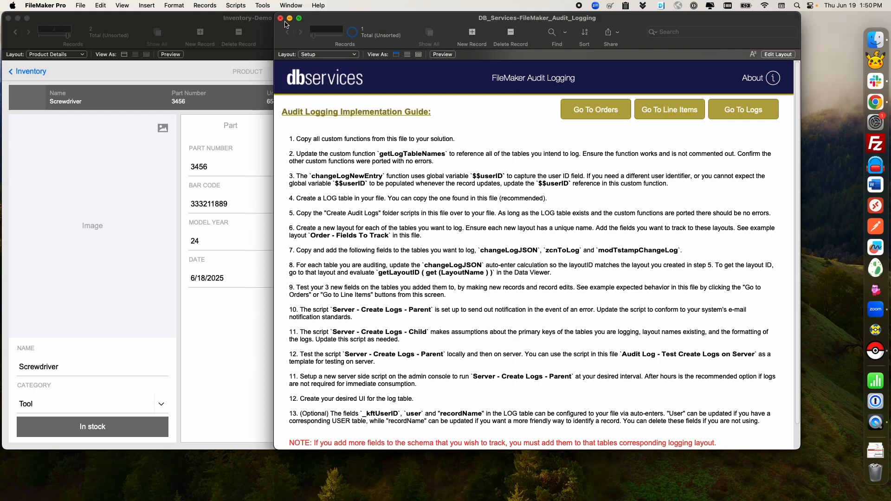
pyautogui.click(281, 18)
pyautogui.click(80, 5)
pyautogui.click(240, 18)
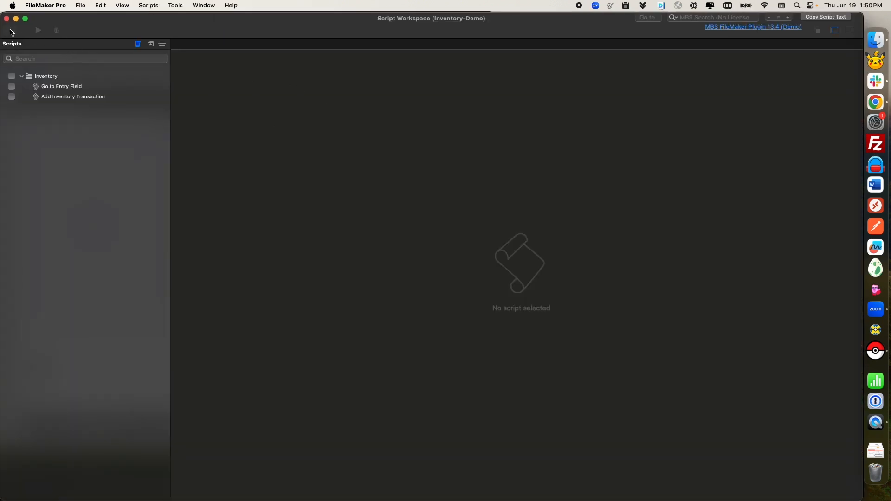
# Step: Start a script import in Inventory-Demo from DB_Services-FileMaker_Audit_Logging.fmp12 in the Audit Logging folder on the desktop
pyautogui.click(149, 5)
pyautogui.click(164, 50)
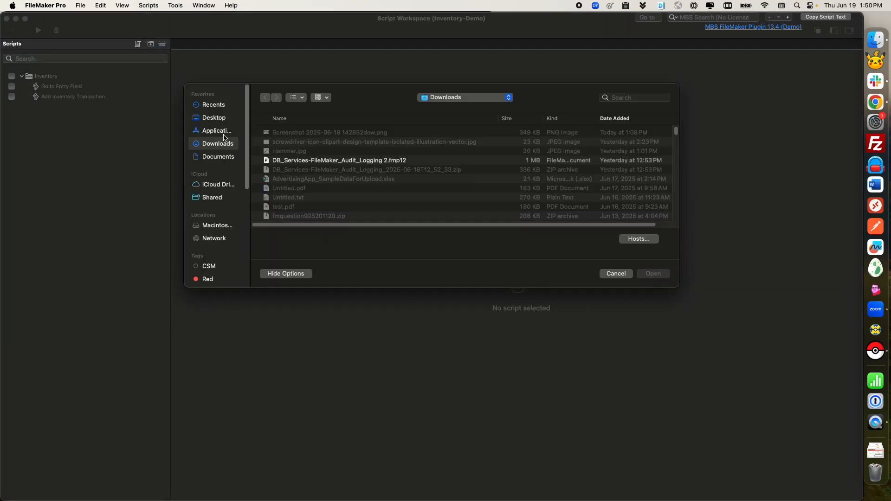
pyautogui.click(218, 120)
pyautogui.doubleClick(289, 135)
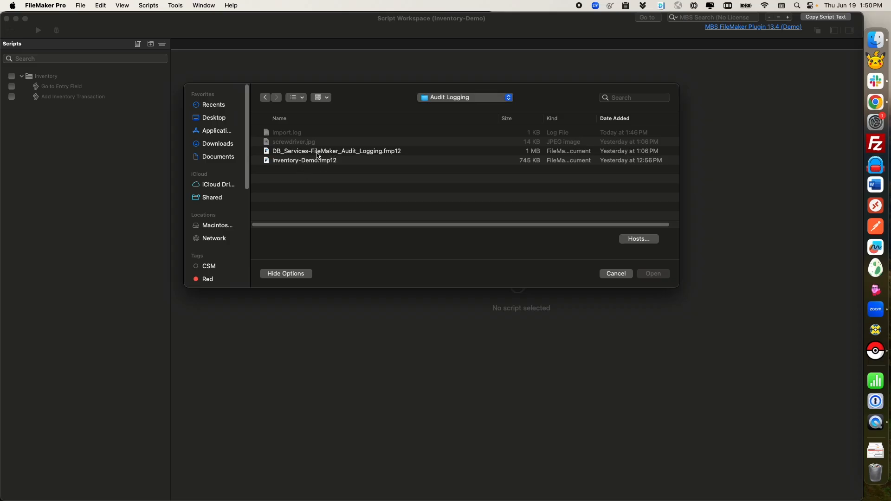
pyautogui.doubleClick(318, 152)
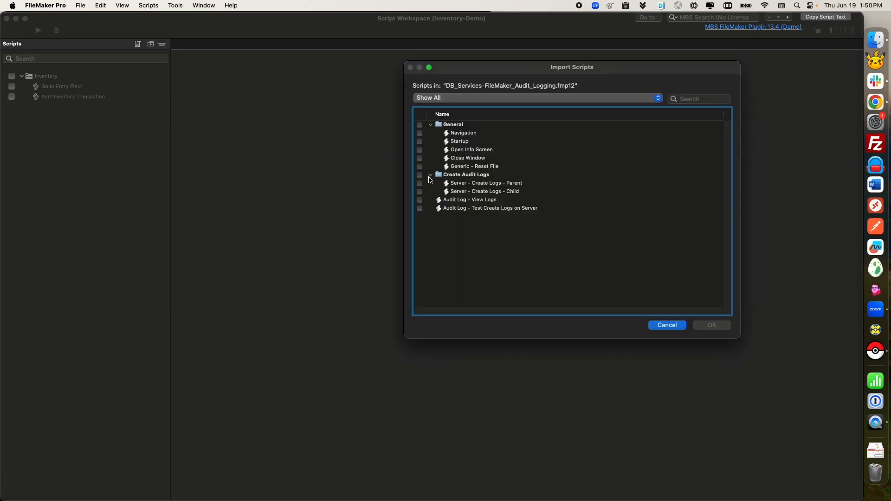
# Step: Import the Create Audit Logs folder with Server - Create Logs - Parent and Server - Create Logs - Child
pyautogui.click(420, 175)
pyautogui.click(420, 191)
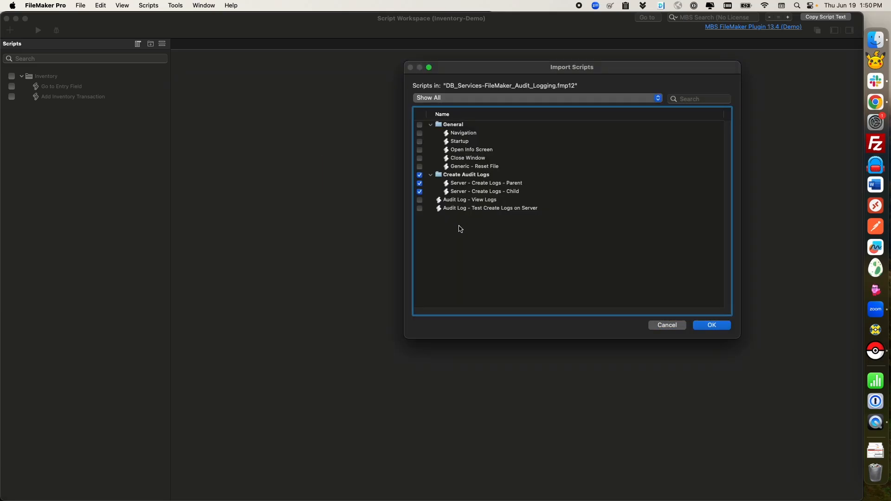
pyautogui.click(707, 327)
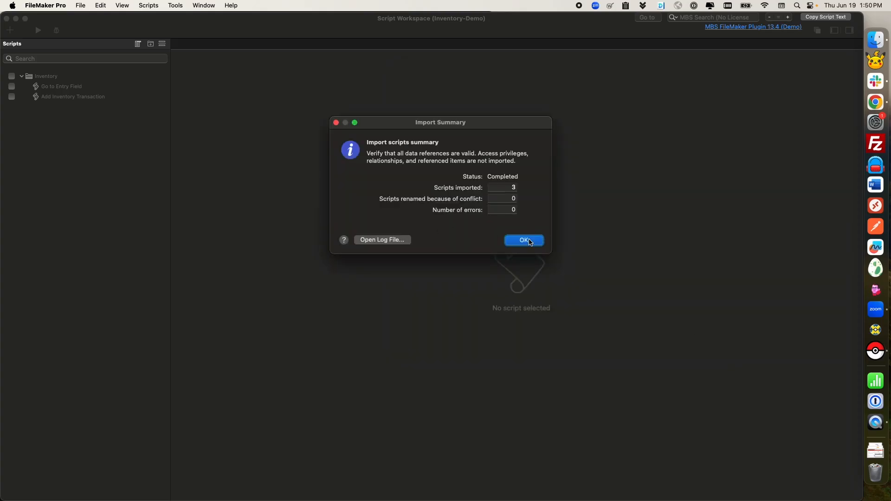
pyautogui.click(530, 242)
pyautogui.click(114, 155)
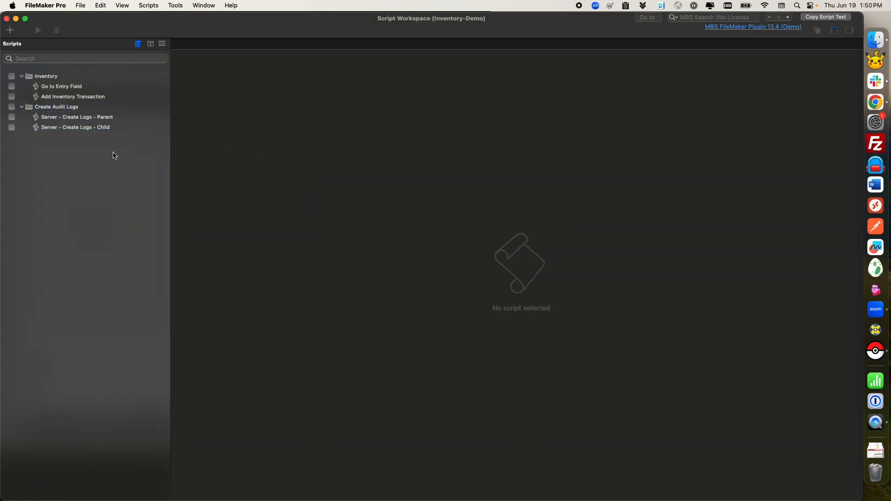
# Step: Check the steps of the imported Parent and Child log scripts for broken references, and close the Script Workspace
pyautogui.click(120, 118)
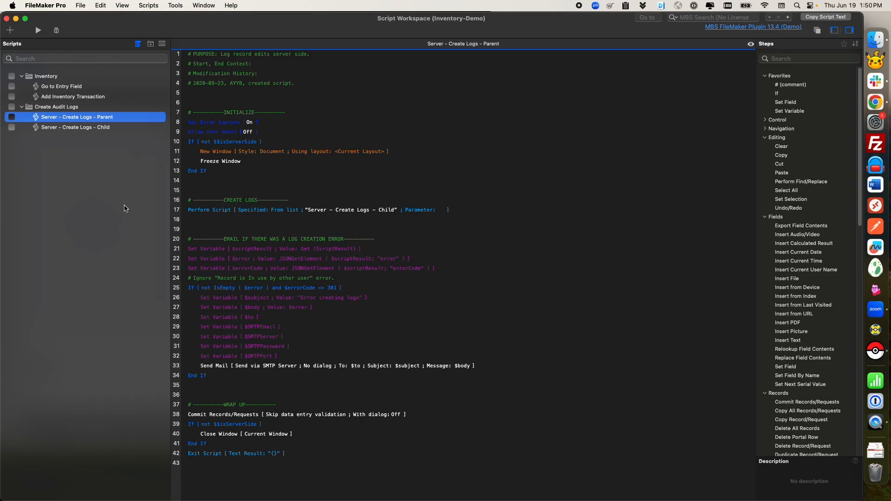
pyautogui.click(81, 128)
pyautogui.scroll(-20, 419, 267)
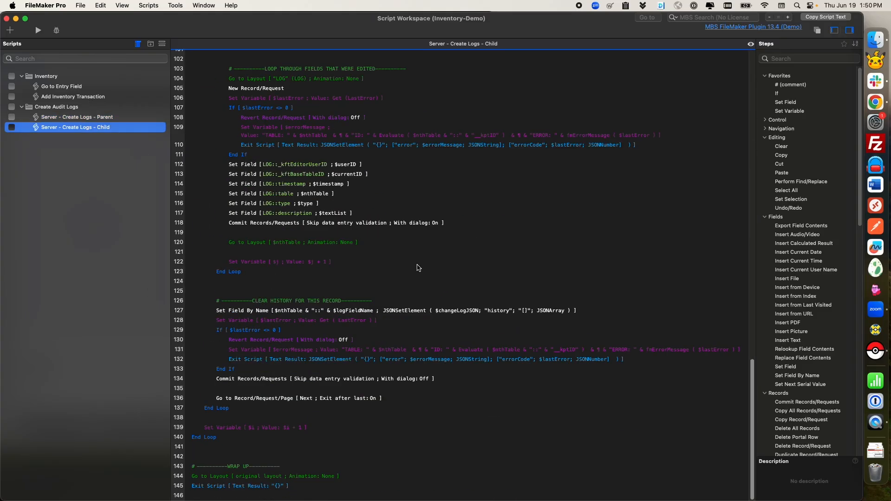
pyautogui.scroll(13, 418, 268)
pyautogui.scroll(-13, 417, 268)
pyautogui.hotkey('ctrl', 'Up')
pyautogui.hotkey('ctrl', 'Up')
pyautogui.click(7, 18)
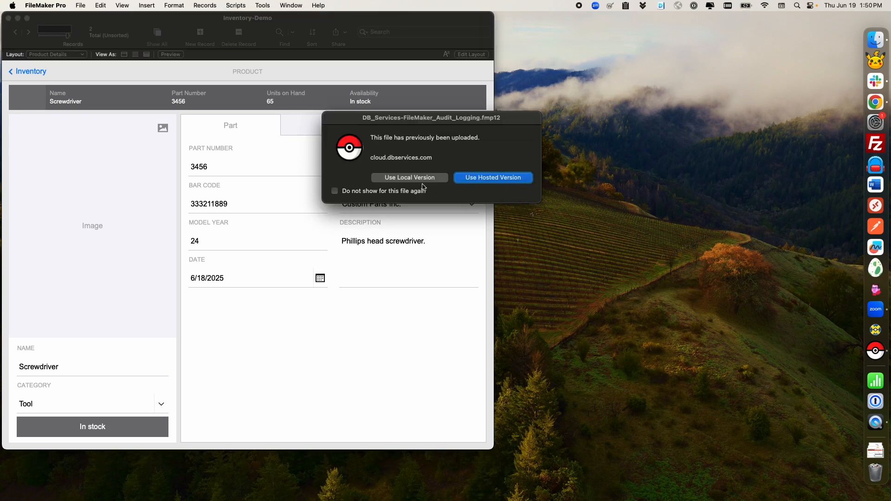
# Step: Reopen the local version of DB_Services-FileMaker_Audit_Logging and bring up the layout management of Inventory-Demo
pyautogui.click(415, 178)
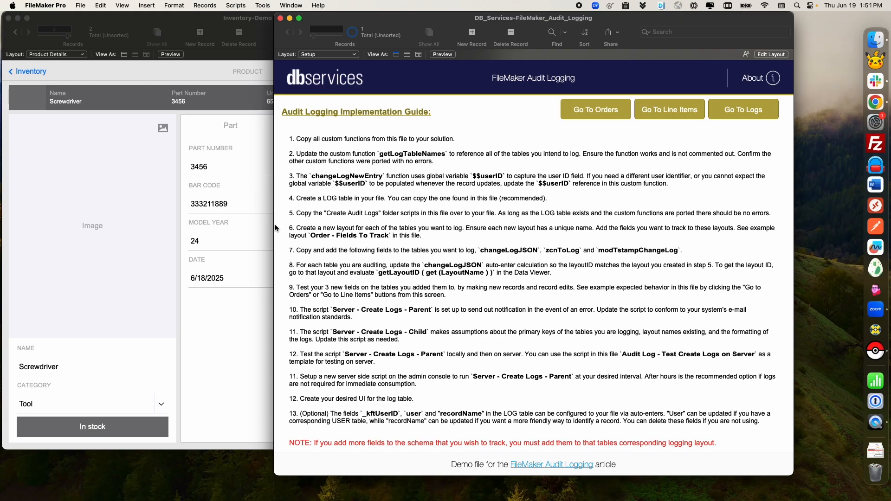
pyautogui.click(218, 310)
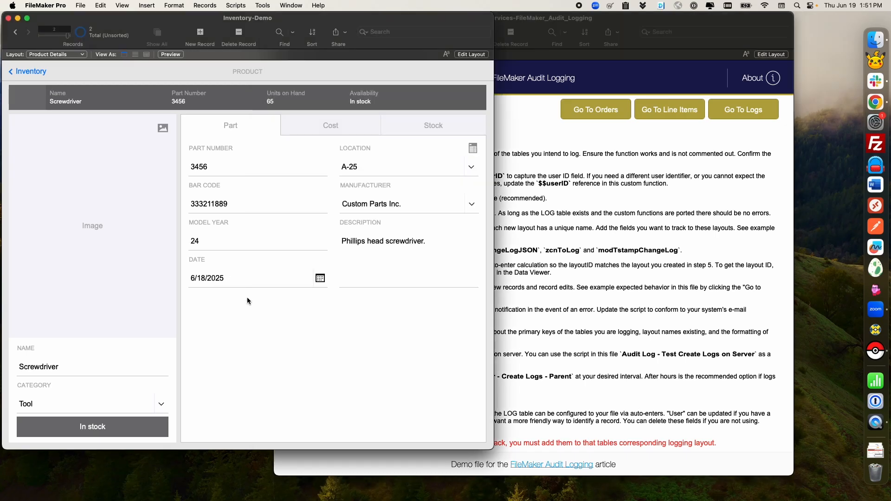
pyautogui.press('super+shift+l')
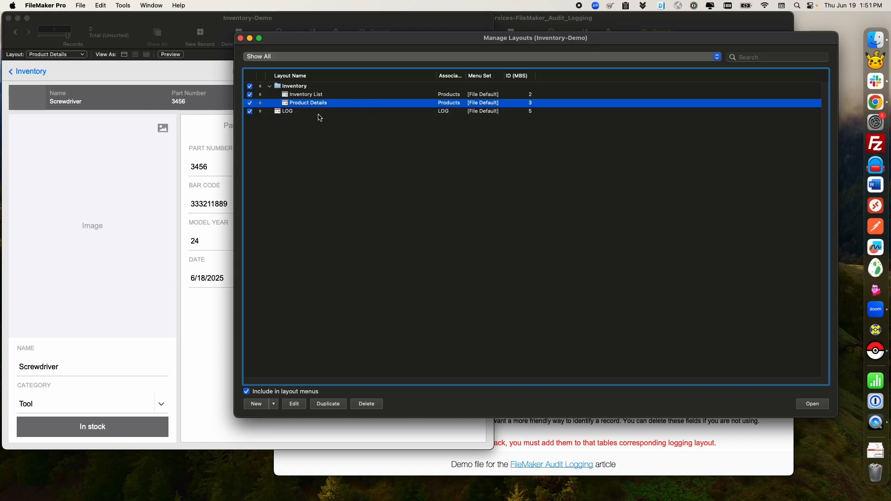
# Step: Create a computer layout named "Products - Fields To Track" in the Inventory folder, showing records from Products
pyautogui.click(324, 91)
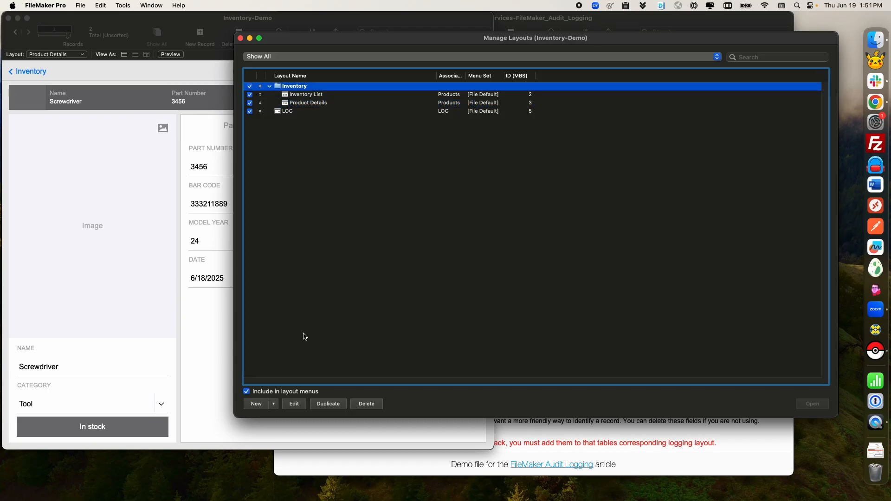
pyautogui.click(257, 404)
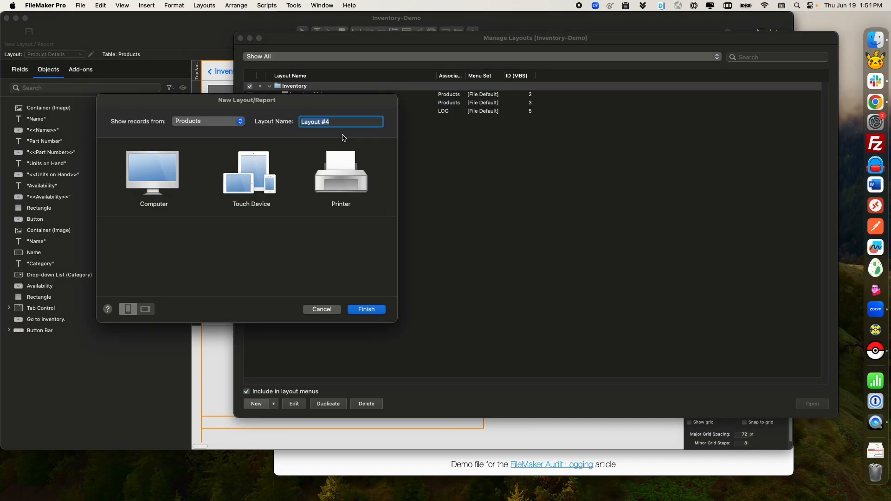
pyautogui.write('Products - Fields To Track')
pyautogui.click(135, 158)
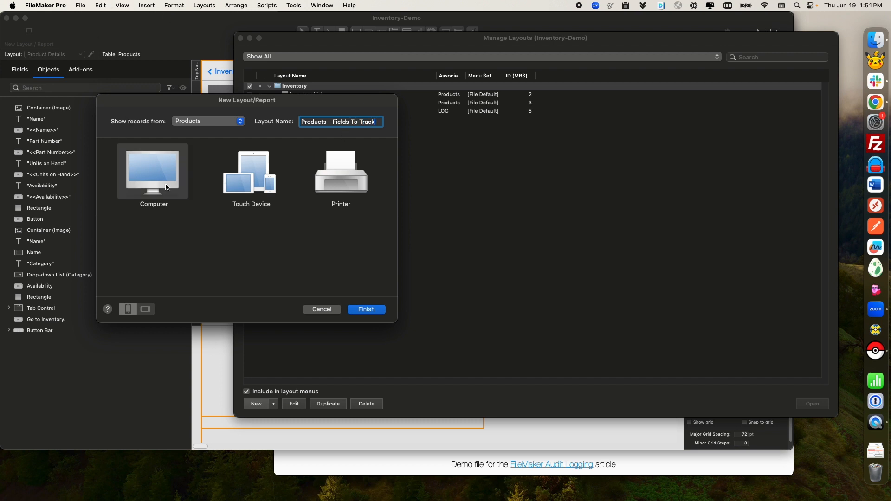
pyautogui.click(367, 309)
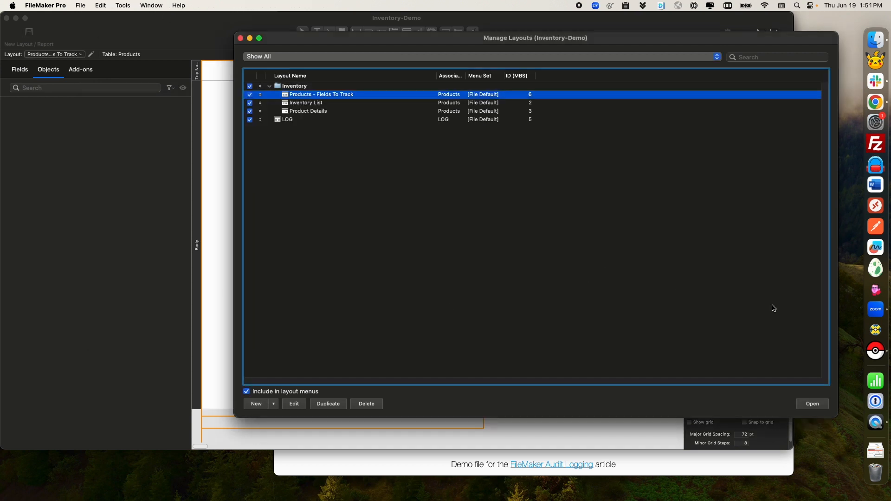
# Step: Add the Bar Code, Date, Name, Part Number, Unit Cost and Unit Price fields to Products - Fields To Track and exit layout editing
pyautogui.click(812, 405)
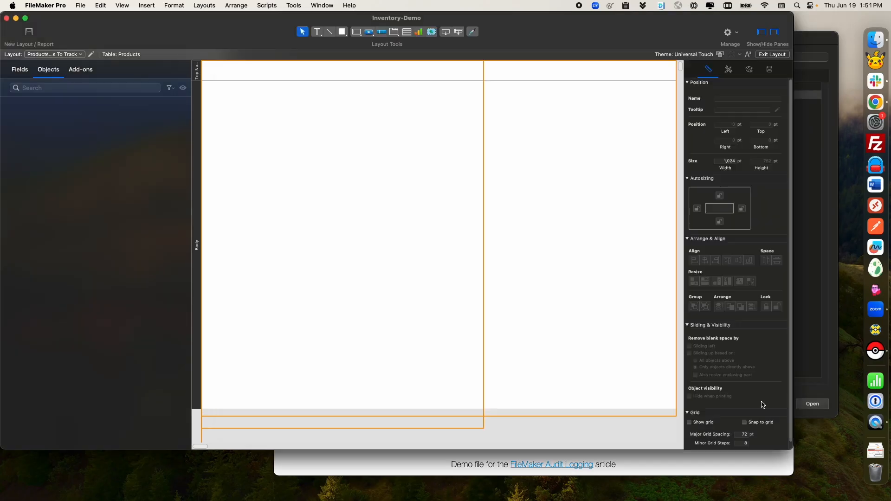
pyautogui.click(14, 76)
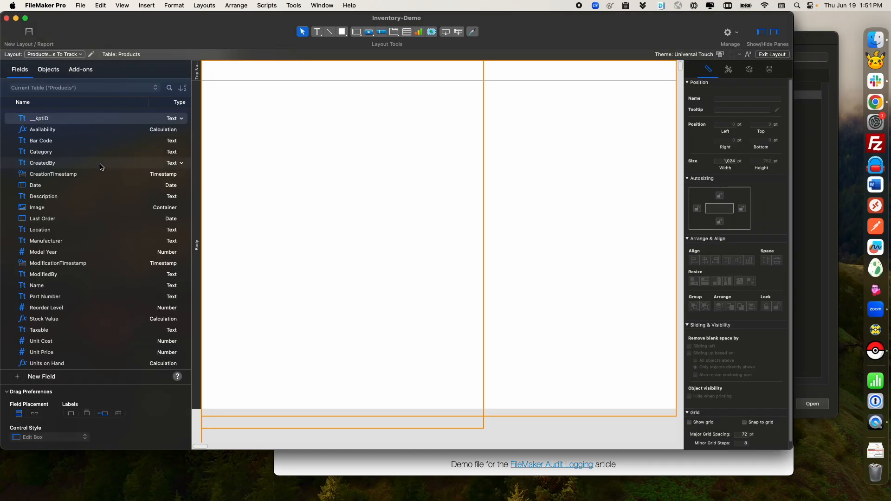
pyautogui.click(73, 187)
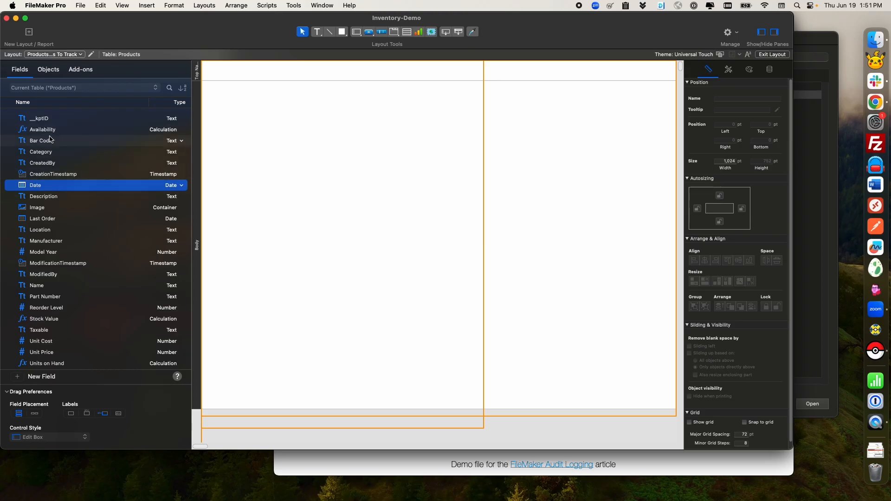
pyautogui.moveTo(67, 144); pyautogui.dragTo(327, 125)
pyautogui.moveTo(70, 185); pyautogui.dragTo(328, 154)
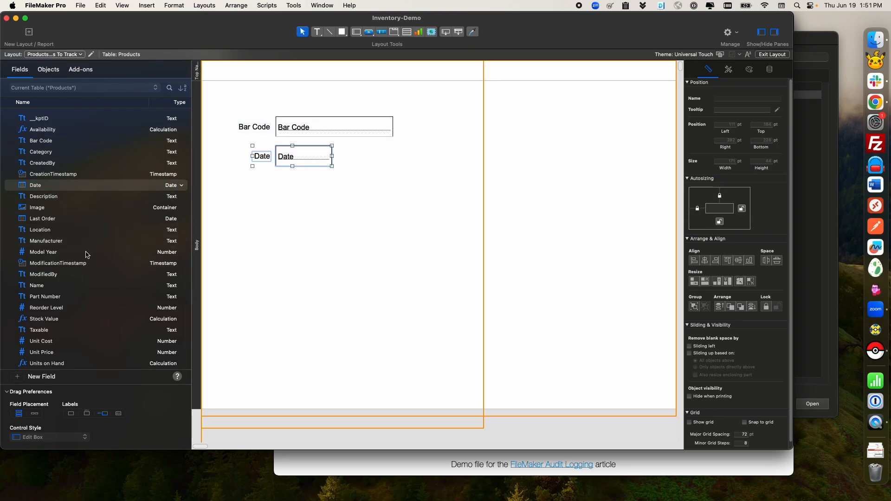
pyautogui.moveTo(77, 286); pyautogui.dragTo(327, 179)
pyautogui.moveTo(79, 294); pyautogui.dragTo(322, 207)
pyautogui.moveTo(72, 343); pyautogui.dragTo(325, 233)
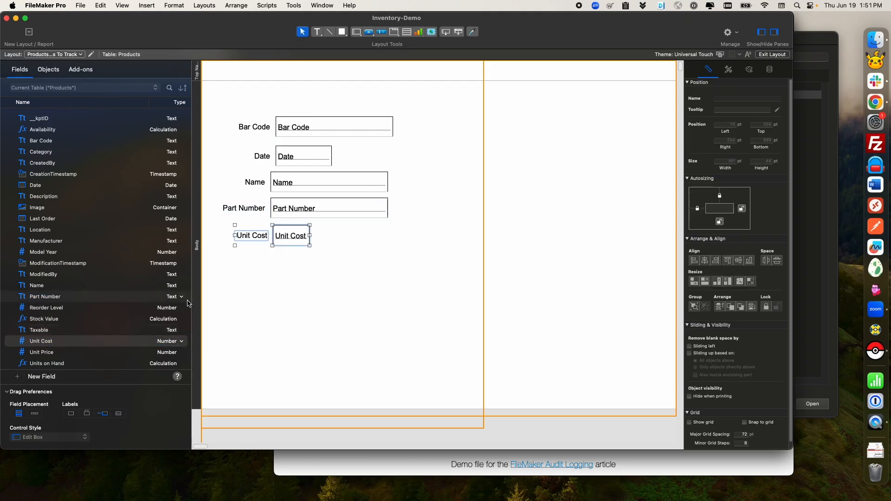
pyautogui.moveTo(66, 353); pyautogui.dragTo(326, 263)
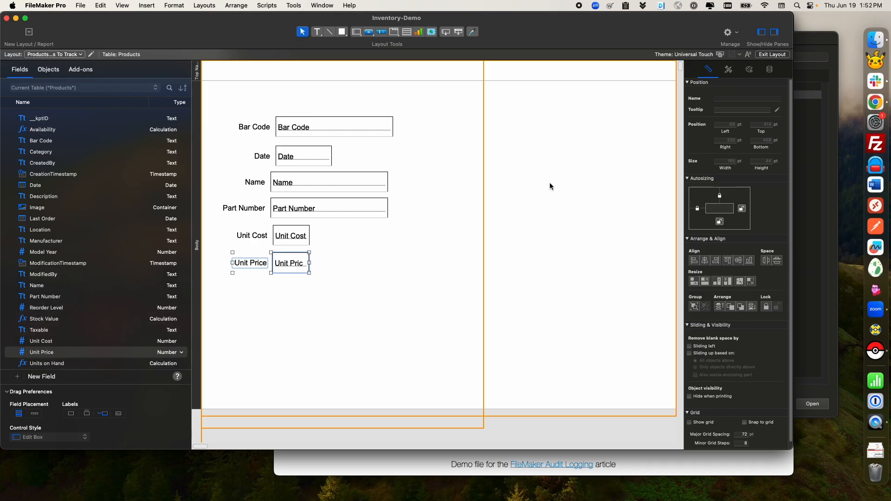
pyautogui.click(763, 55)
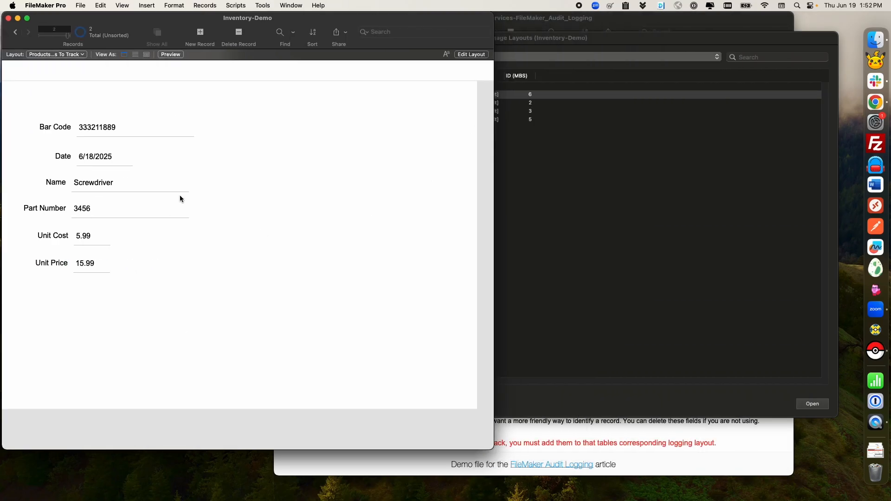
# Step: Open the Product Details layout in its own window and close the Products - Fields To Track and Manage Layouts windows
pyautogui.moveTo(174, 33); pyautogui.dragTo(250, 43)
pyautogui.moveTo(524, 34); pyautogui.dragTo(492, 94)
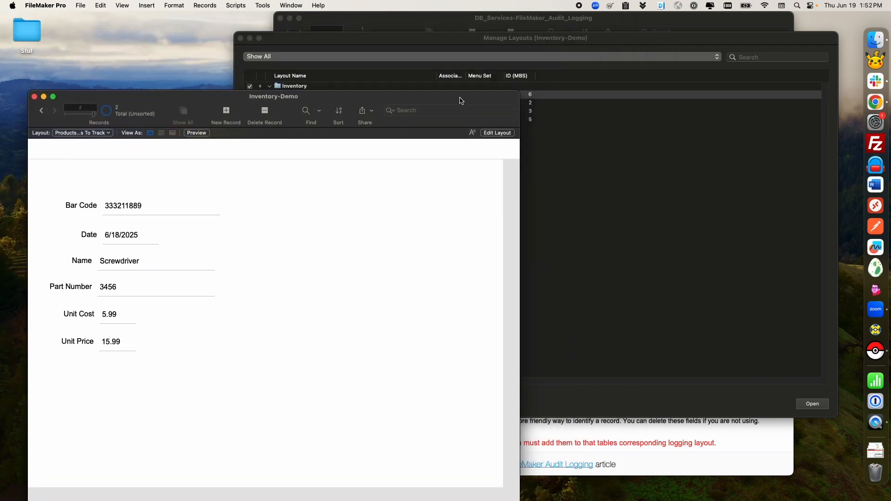
pyautogui.click(616, 151)
pyautogui.click(333, 105)
pyautogui.click(344, 113)
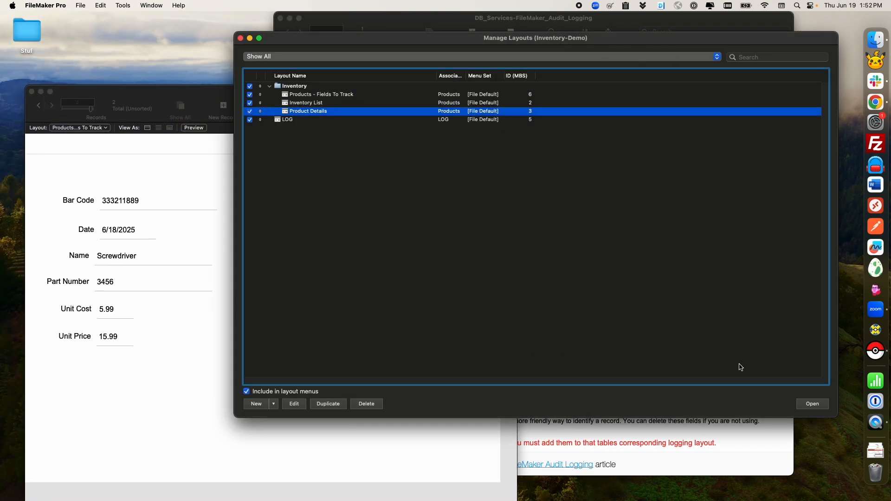
pyautogui.click(812, 404)
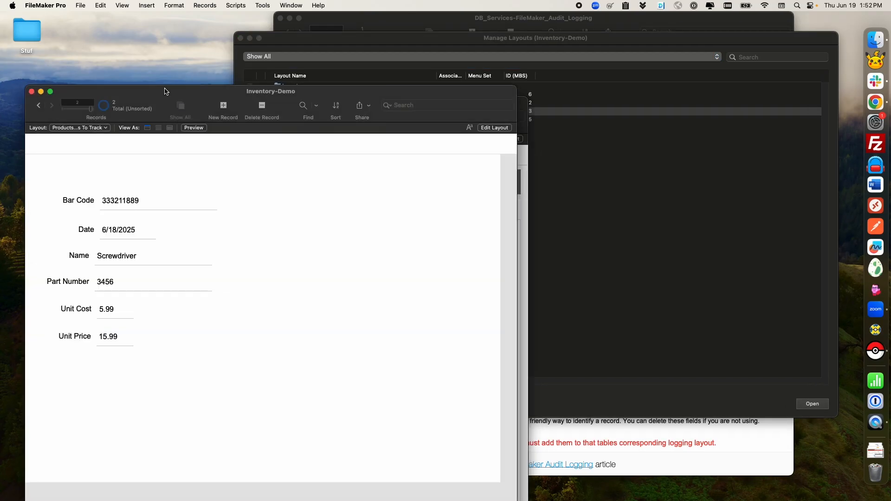
pyautogui.click(32, 92)
pyautogui.moveTo(267, 104); pyautogui.dragTo(251, 44)
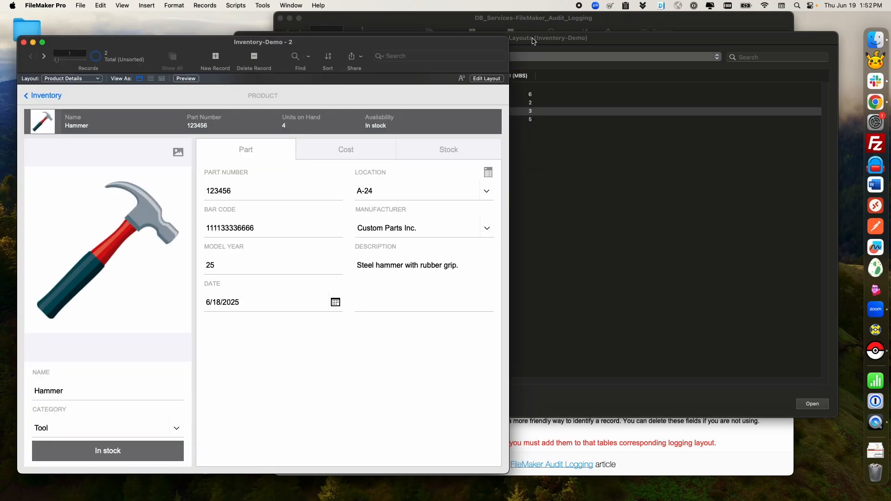
pyautogui.click(541, 41)
pyautogui.click(240, 38)
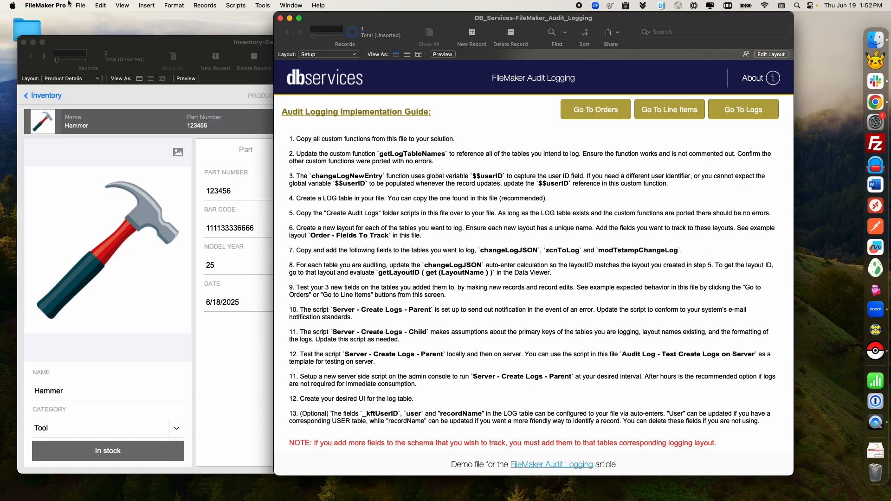
# Step: Copy the changeLogJSON, modTStampChangeLog and zcnToLog fields from the ORDER table of DB_Services-FileMaker_Audit_Logging
pyautogui.press('super+shift+d')
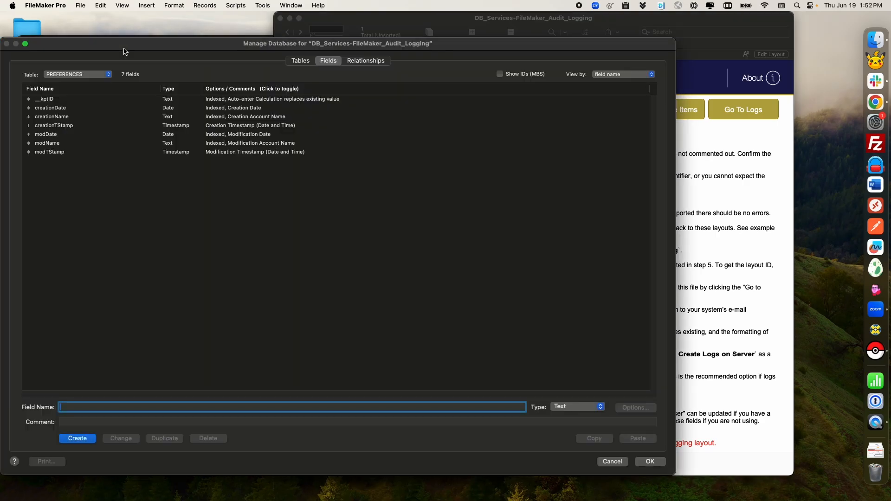
pyautogui.click(100, 75)
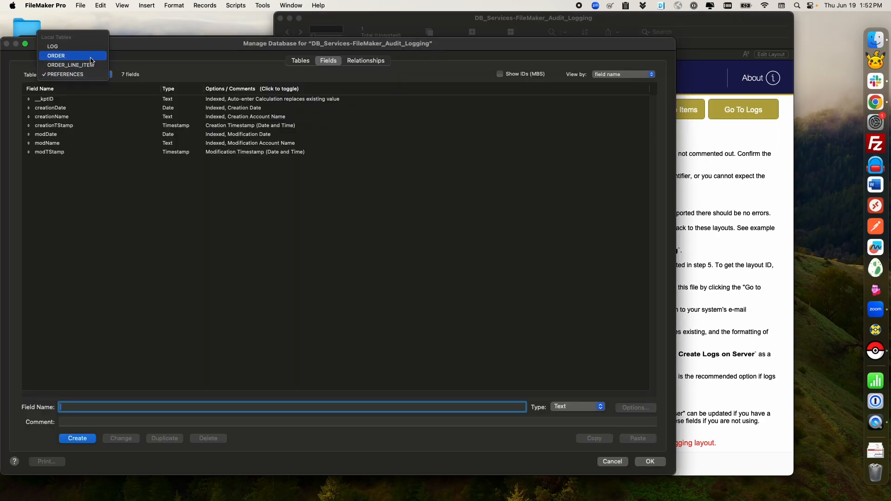
pyautogui.click(69, 56)
pyautogui.click(71, 106)
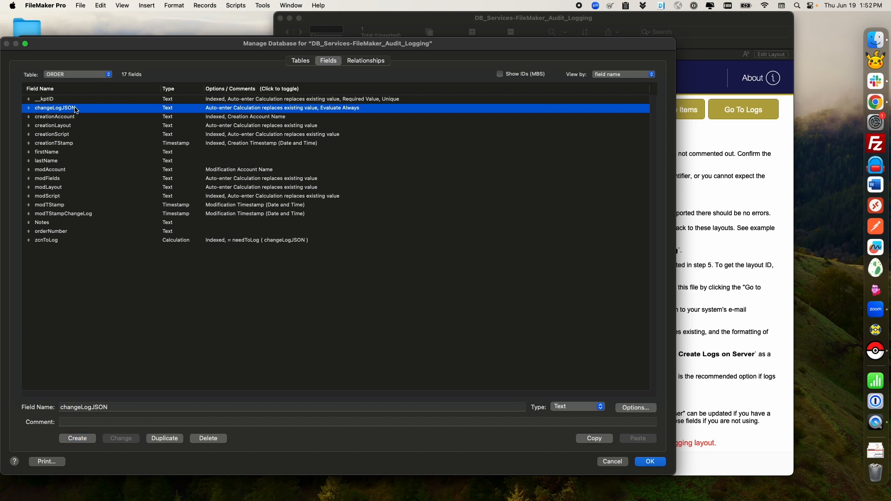
pyautogui.click(594, 76)
pyautogui.click(612, 65)
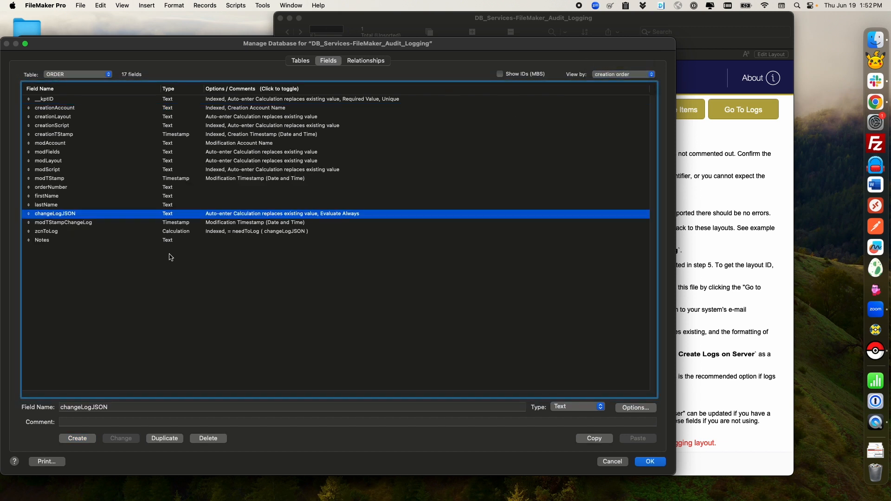
pyautogui.keyDown('shift'); pyautogui.click(72, 232); pyautogui.keyUp('shift')
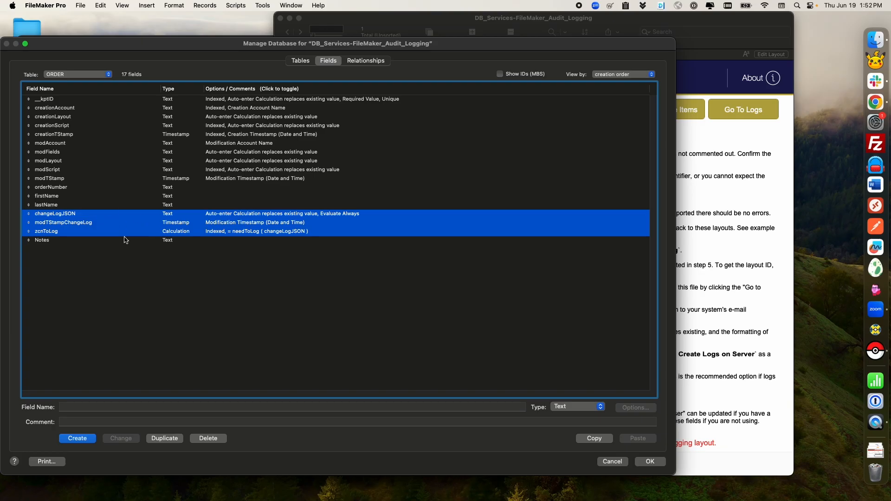
pyautogui.click(594, 438)
pyautogui.click(613, 461)
# Step: Paste the three copied log fields into the Products table of Inventory-Demo, save the schema and return to the implementation guide
pyautogui.click(137, 46)
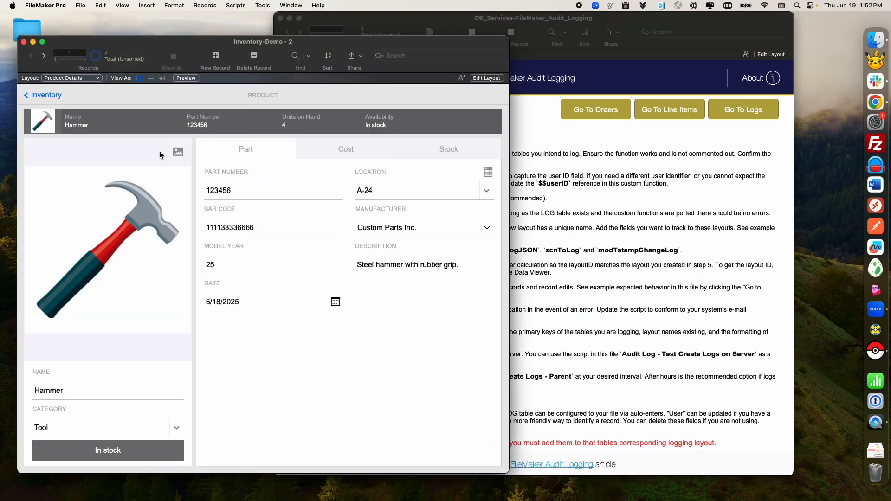
pyautogui.press('super+shift+d')
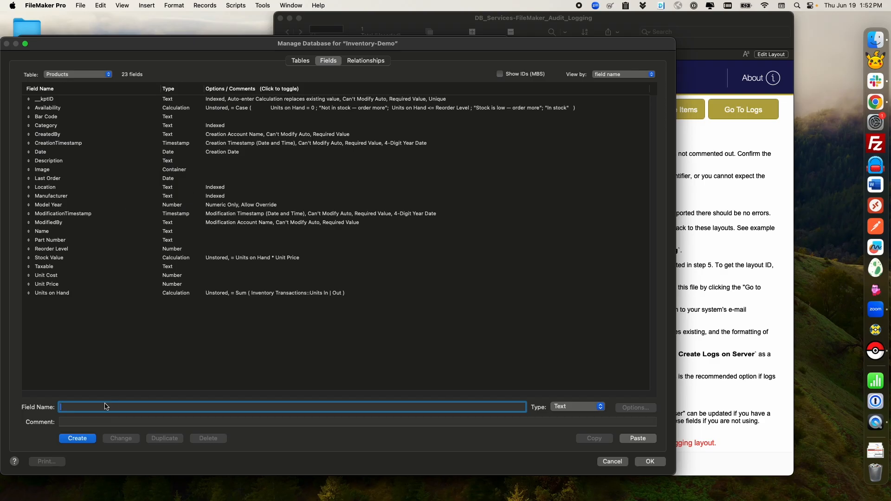
pyautogui.click(637, 438)
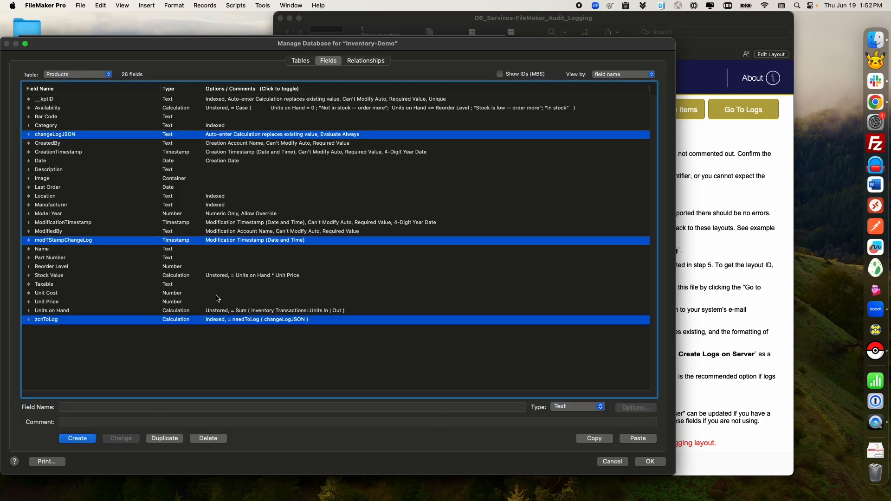
pyautogui.click(649, 461)
pyautogui.click(581, 305)
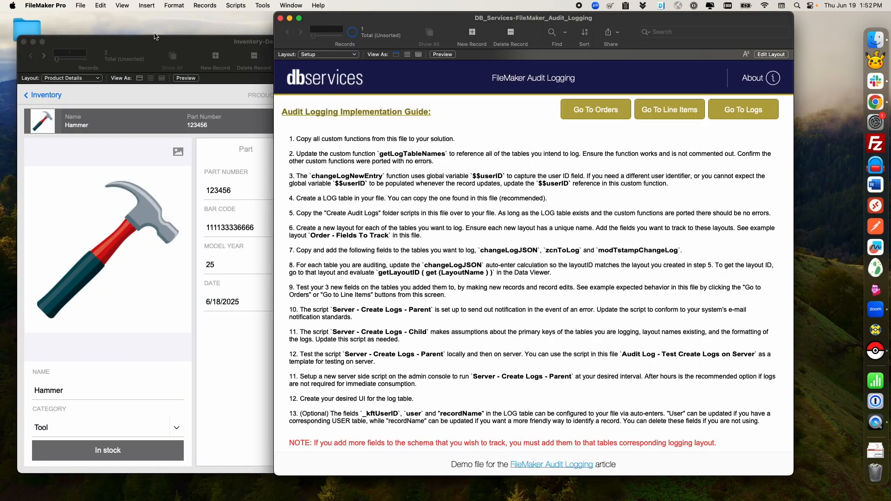
# Step: Examine the auto-enter calculation of changeLogJSON in the Inventory-Demo Products table, especially the layout ID passed to getLayoutName
pyautogui.click(143, 47)
pyautogui.click(80, 6)
pyautogui.moveTo(109, 101)
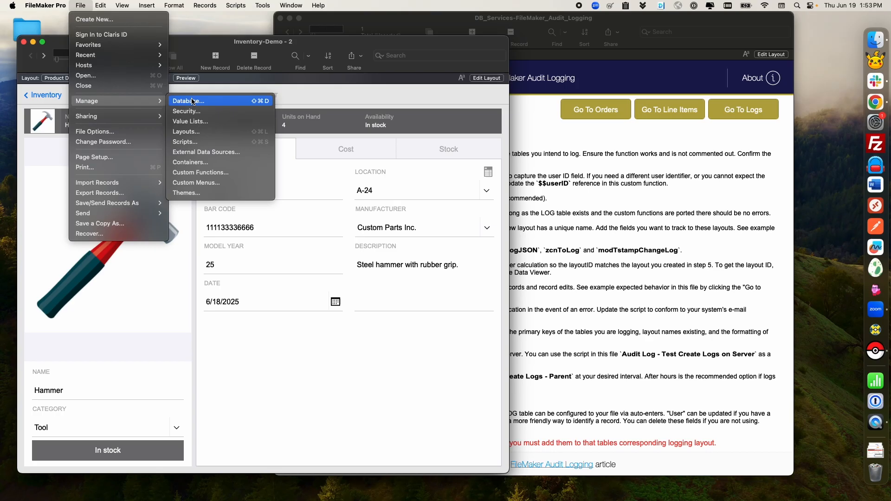
pyautogui.click(193, 102)
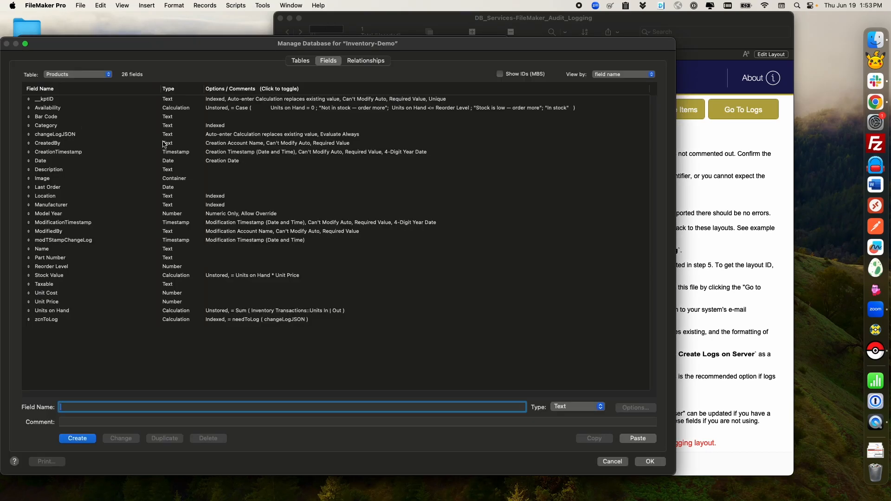
pyautogui.doubleClick(223, 136)
pyautogui.click(255, 292)
pyautogui.press('super+a')
pyautogui.click(279, 158)
pyautogui.doubleClick(361, 93)
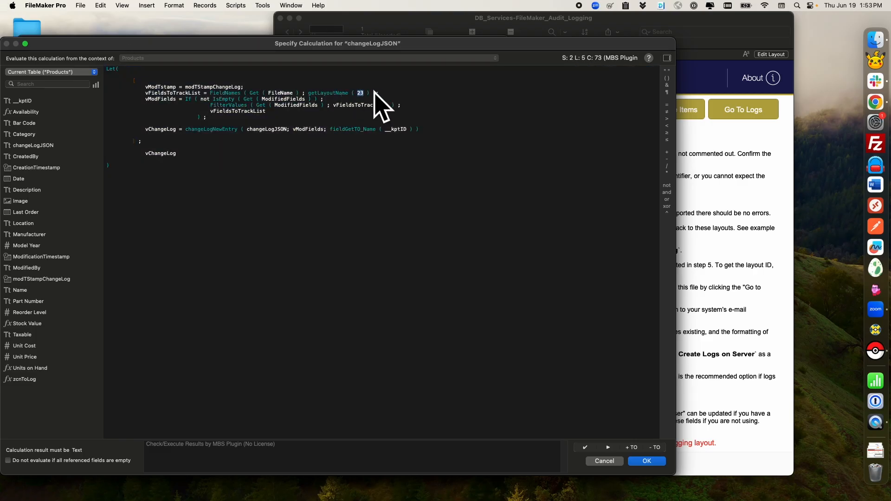
pyautogui.click(423, 247)
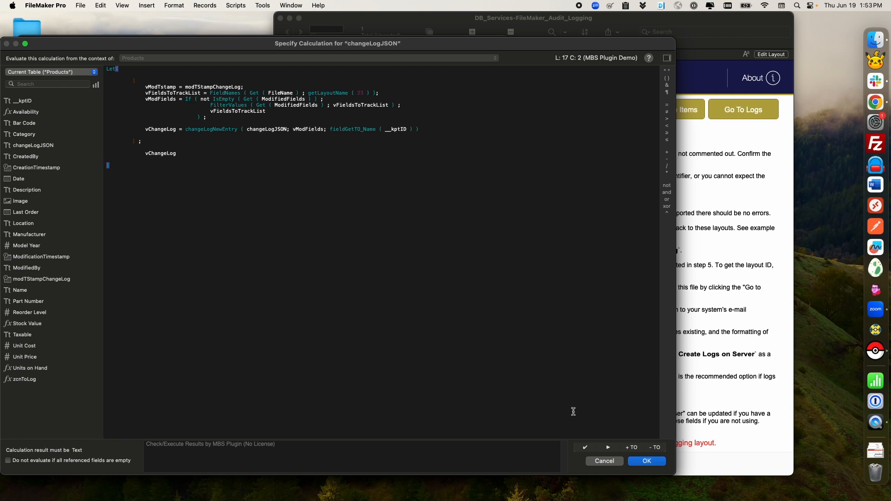
pyautogui.click(600, 463)
pyautogui.click(307, 354)
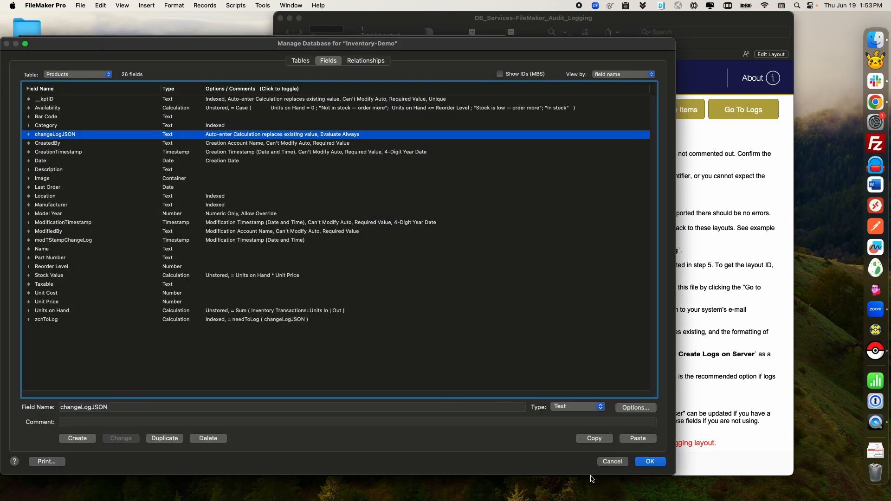
pyautogui.click(650, 462)
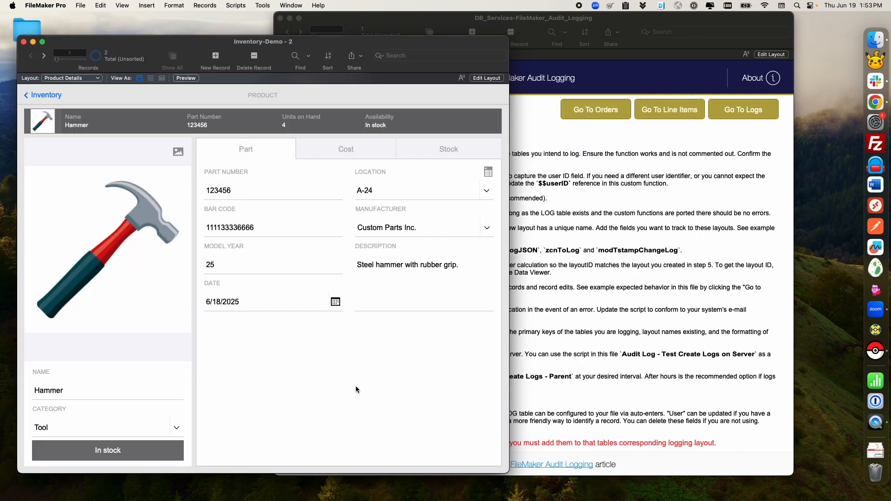
# Step: Check the layout ID of Products - Fields To Track in Inventory-Demo's layout management, and return to the implementation guide
pyautogui.press('super+shift+l')
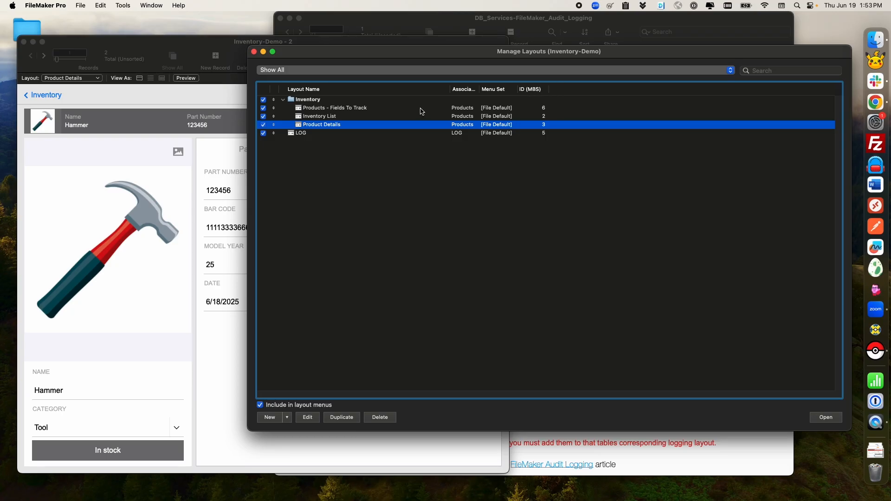
pyautogui.click(403, 110)
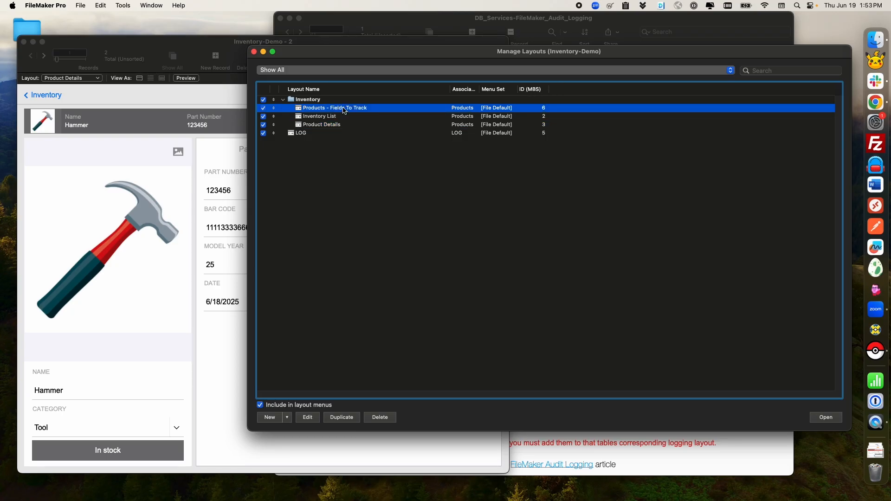
pyautogui.click(254, 52)
pyautogui.click(579, 264)
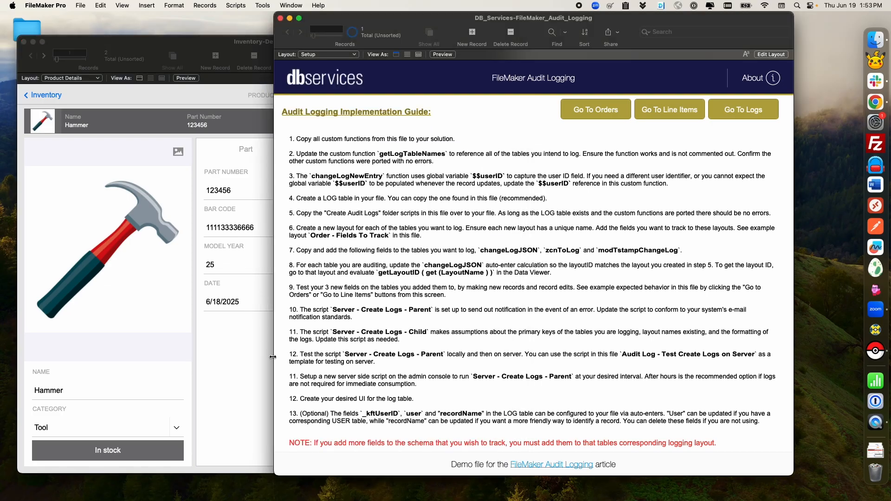
# Step: Open the Products - Fields To Track layout of Inventory-Demo in its own window
pyautogui.click(248, 355)
pyautogui.press('super+shift+l')
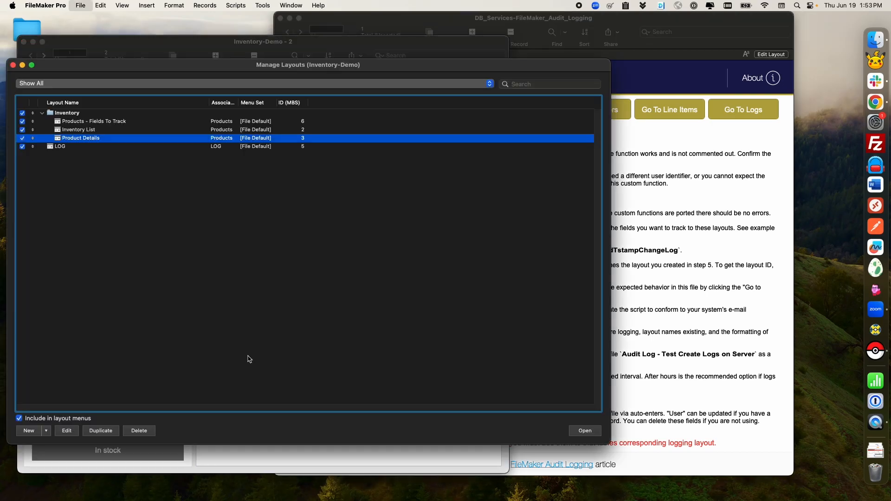
pyautogui.click(102, 121)
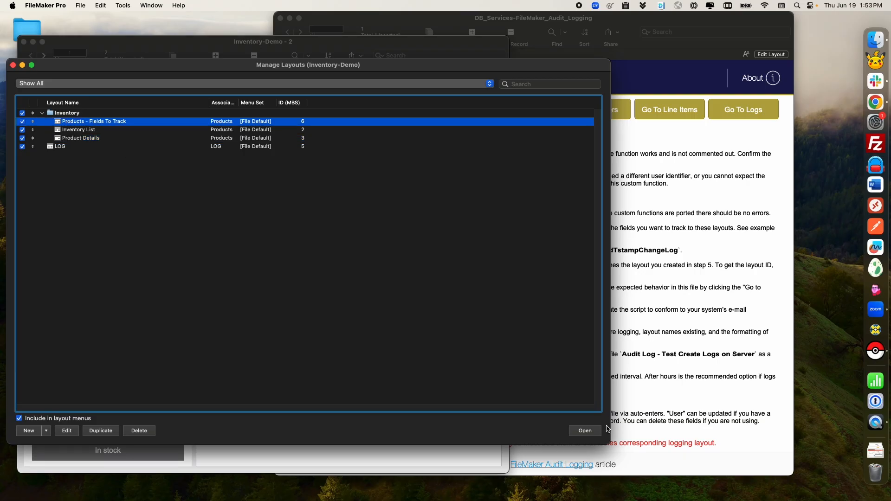
pyautogui.click(577, 432)
# Step: Start a new watch expression in the Data Viewer, beginning it with "Get"
pyautogui.click(265, 5)
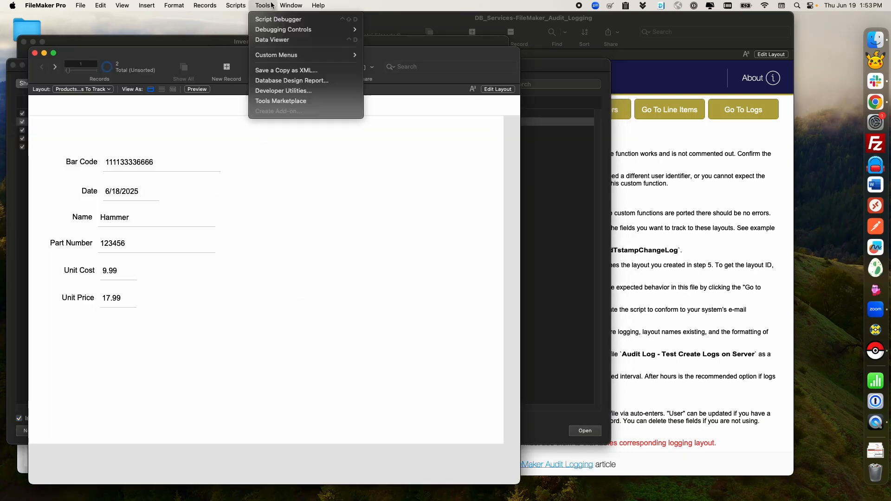
pyautogui.click(276, 39)
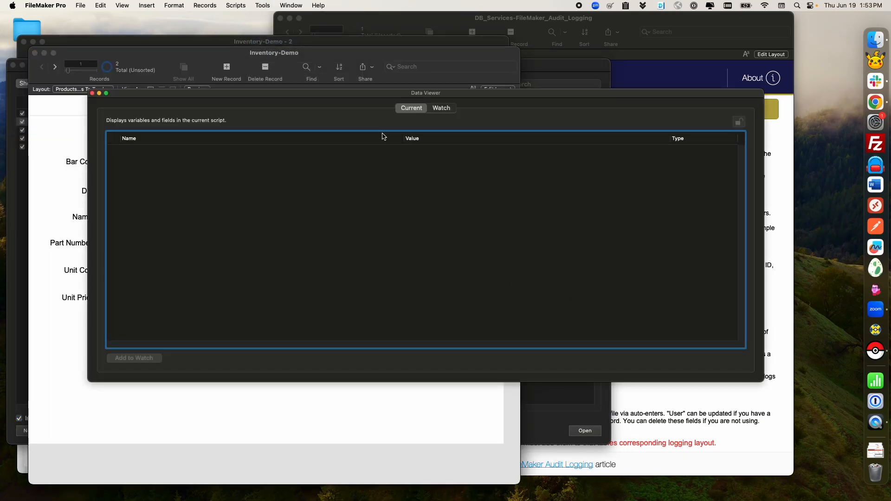
pyautogui.click(433, 111)
pyautogui.click(703, 357)
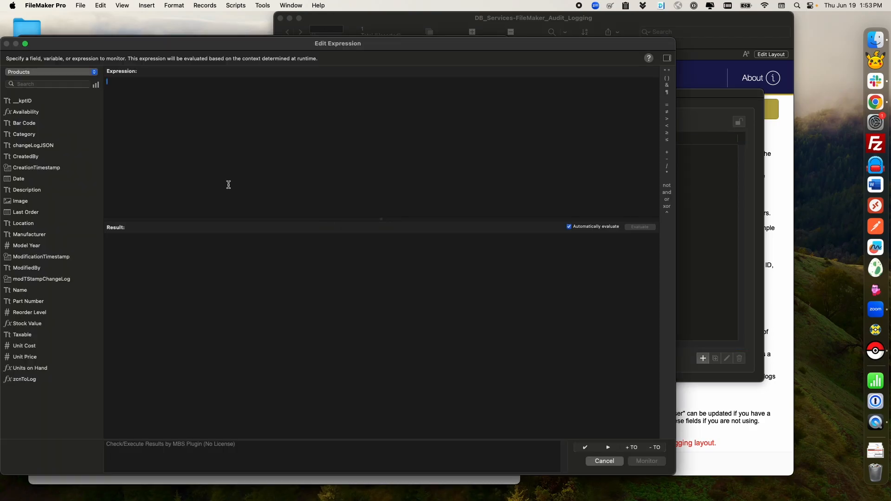
pyautogui.write('Get ( Layou')
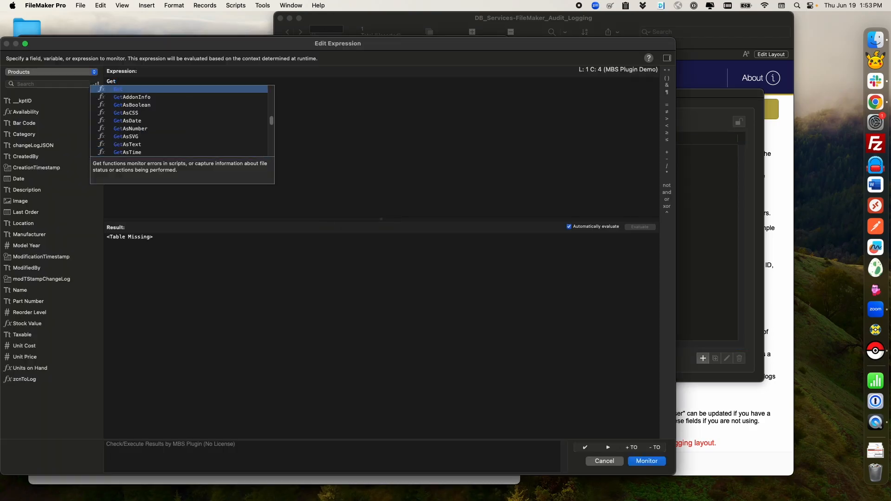
pyautogui.press('Return')
pyautogui.write('Layou')
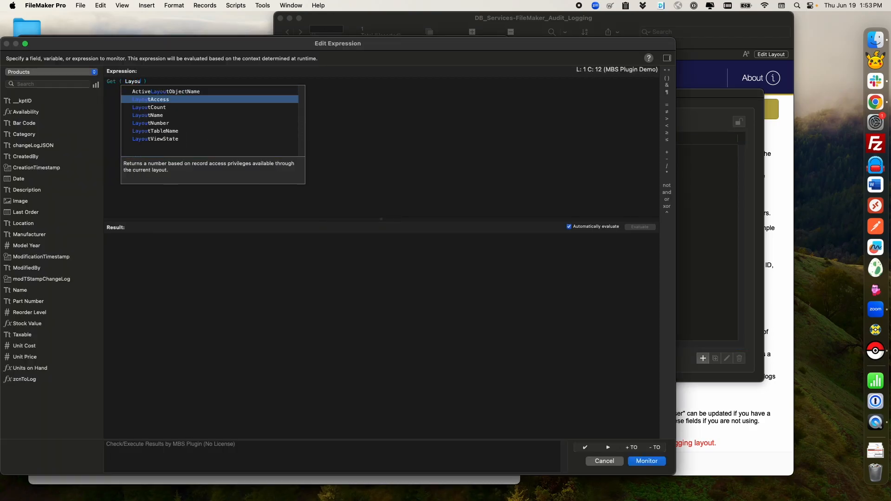
pyautogui.press('Escape')
pyautogui.press('BackSpace')
pyautogui.press('BackSpace')
pyautogui.press('BackSpace')
pyautogui.press('BackSpace')
pyautogui.press('BackSpace')
pyautogui.press('BackSpace')
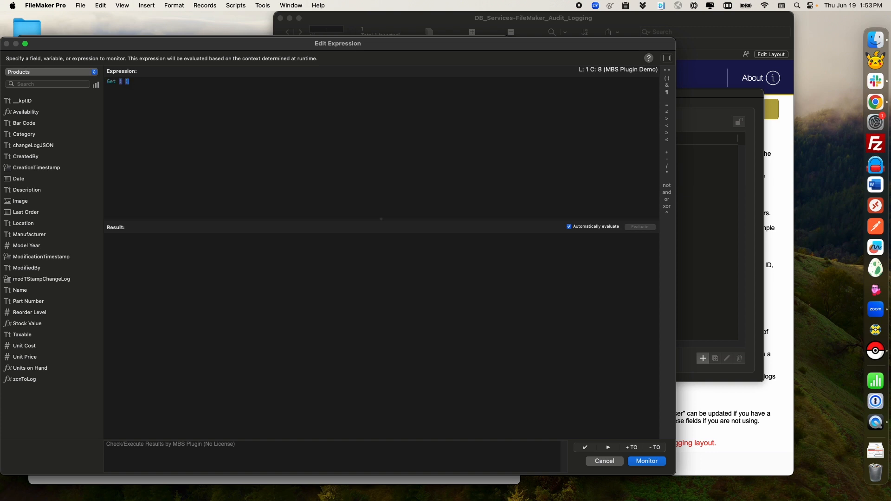
pyautogui.press('BackSpace')
pyautogui.press('BackSpace')
pyautogui.press('BackSpace')
# Step: Complete the watch expression as getLayoutID ( Get ( LayoutName ) ) and monitor it in the Data Viewer
pyautogui.write('laoyo')
pyautogui.press('Return')
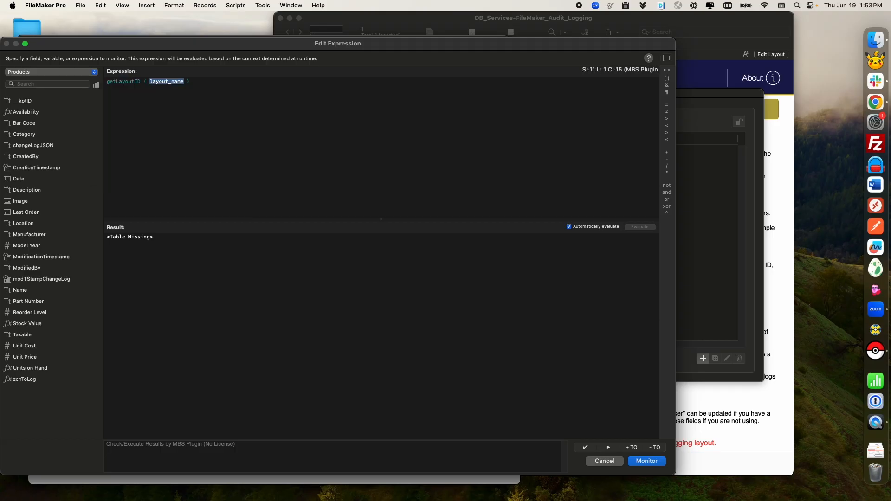
pyautogui.write('get')
pyautogui.press('Return')
pyautogui.write('LayoutN')
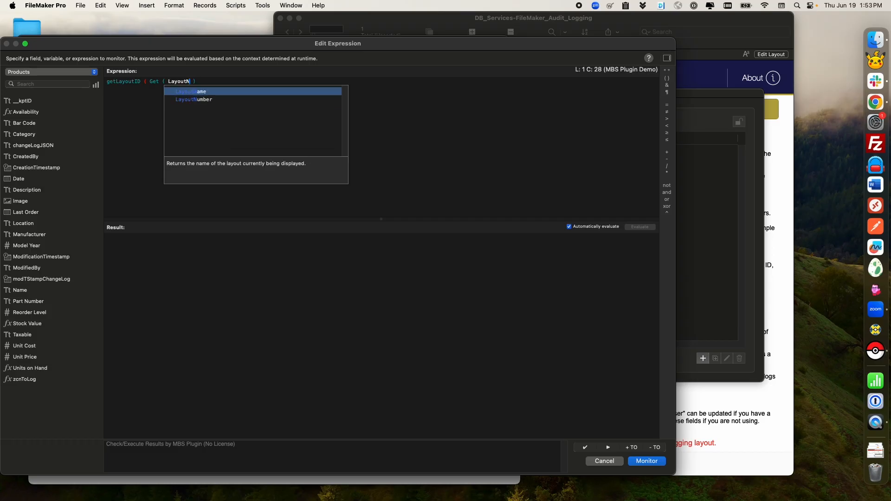
pyautogui.press('Return')
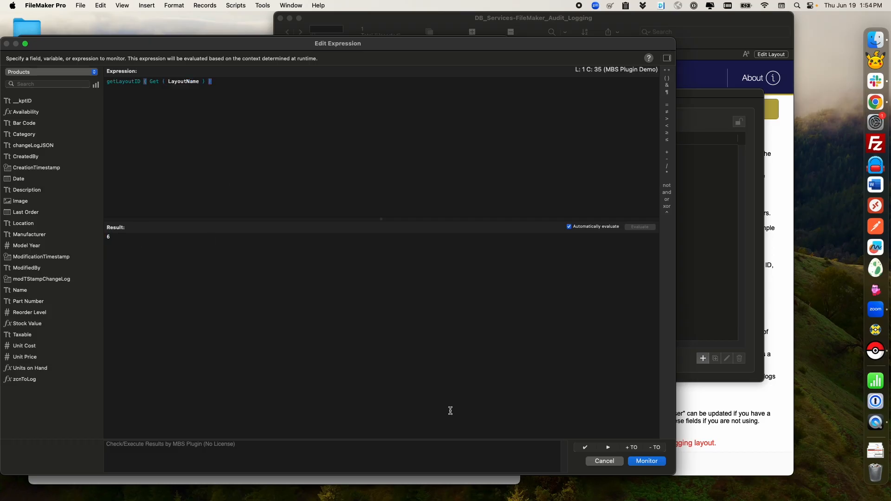
pyautogui.click(663, 464)
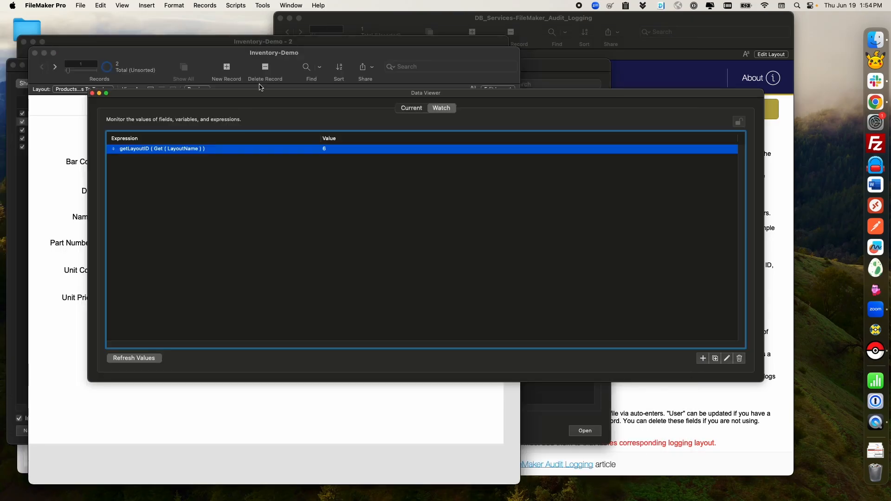
# Step: Review the layout ID passed to getLayoutName in the auto-enter calculation of the Products table's changeLogJSON field in Inventory-Demo
pyautogui.click(92, 94)
pyautogui.press('super+shift+d')
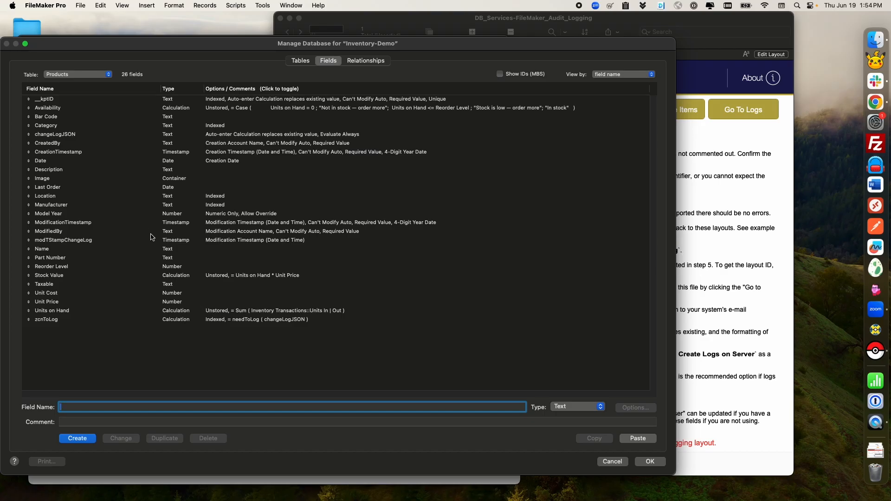
pyautogui.doubleClick(136, 135)
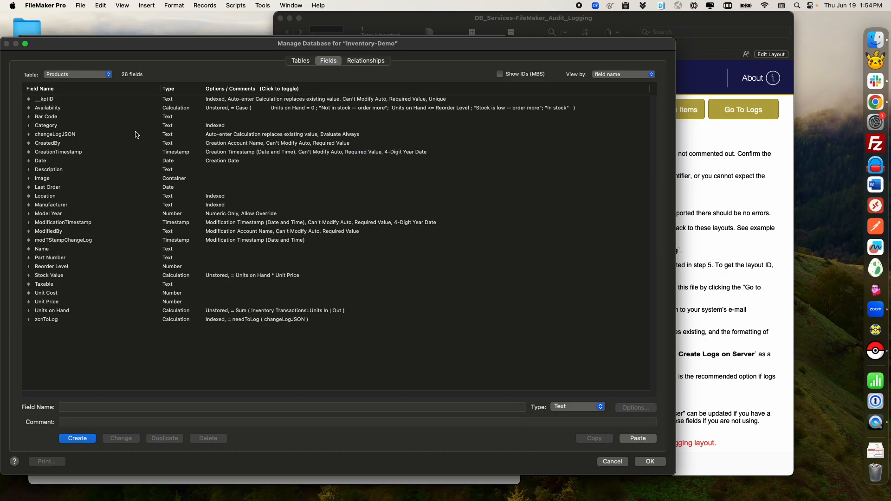
pyautogui.click(251, 290)
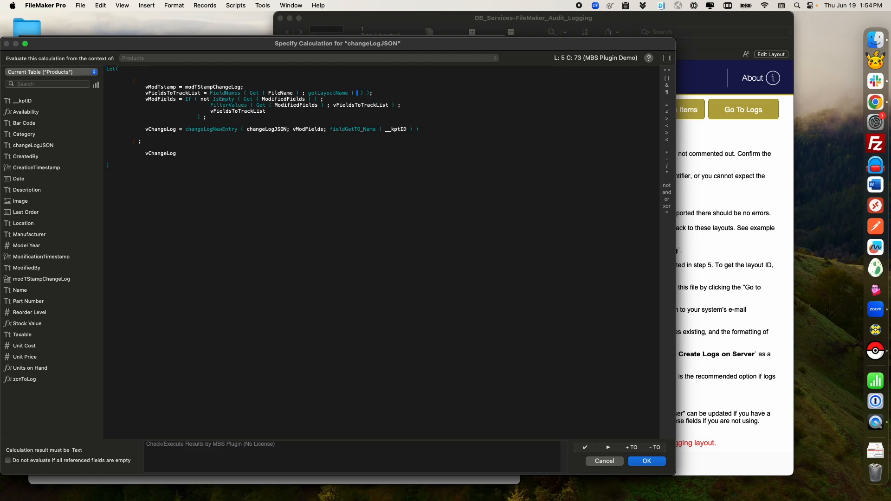
pyautogui.click(489, 332)
pyautogui.click(647, 462)
pyautogui.click(355, 354)
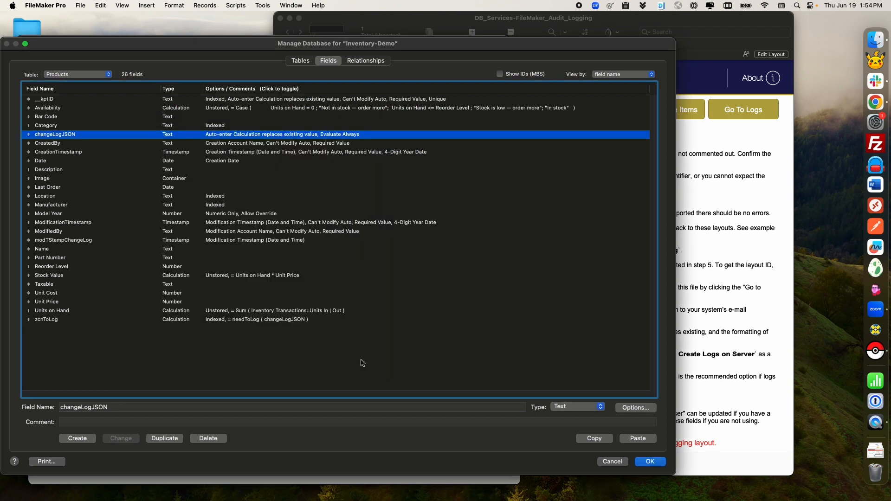
pyautogui.click(649, 461)
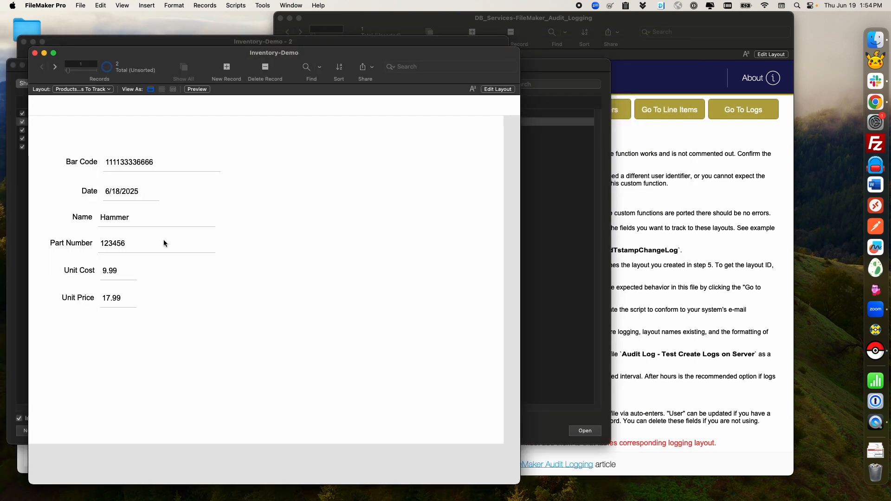
# Step: Return to the DB_Services-FileMaker_Audit_Logging file and open its Order - Detail layout from the implementation guide
pyautogui.click(622, 227)
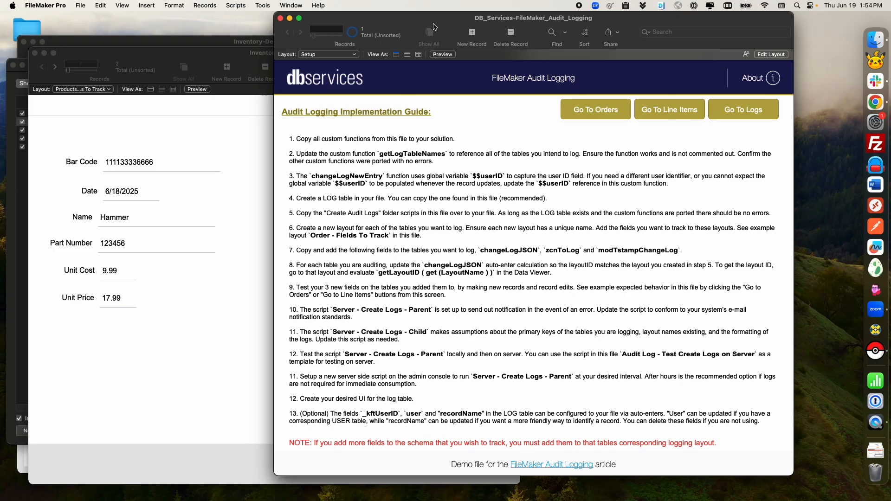
pyautogui.moveTo(534, 22); pyautogui.dragTo(397, 25)
pyautogui.click(439, 116)
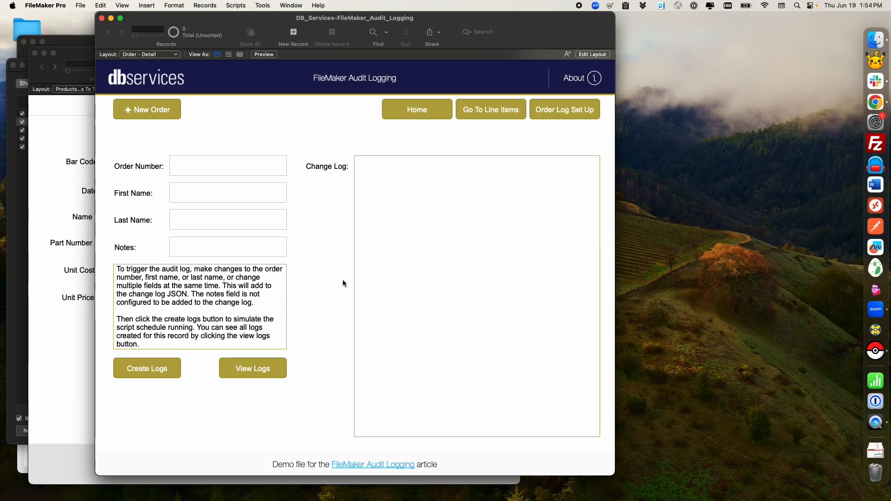
# Step: Create a new order, fill in its order number, commit the record, and examine its Change Log JSON
pyautogui.click(205, 166)
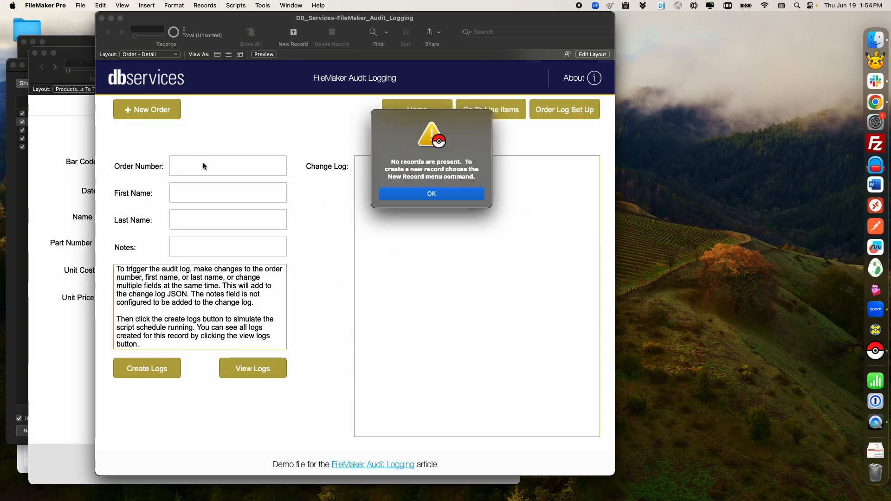
pyautogui.click(439, 200)
pyautogui.click(152, 110)
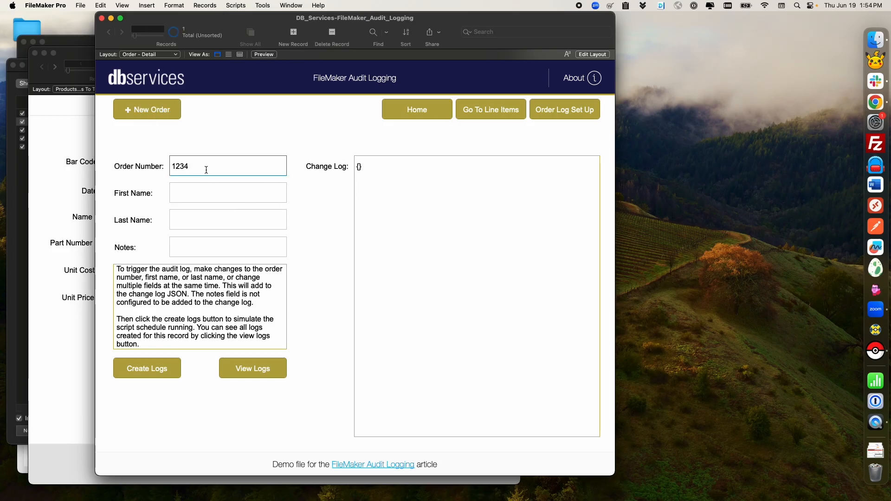
pyautogui.click(199, 140)
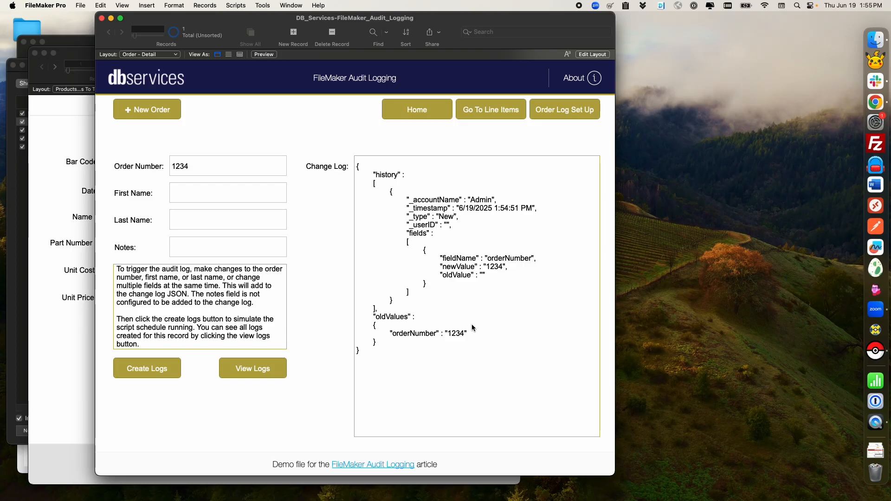
pyautogui.click(461, 330)
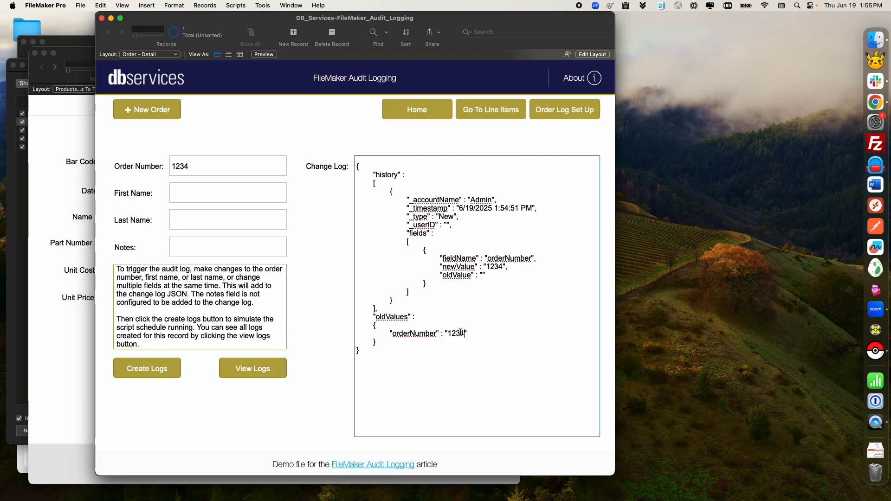
pyautogui.click(342, 318)
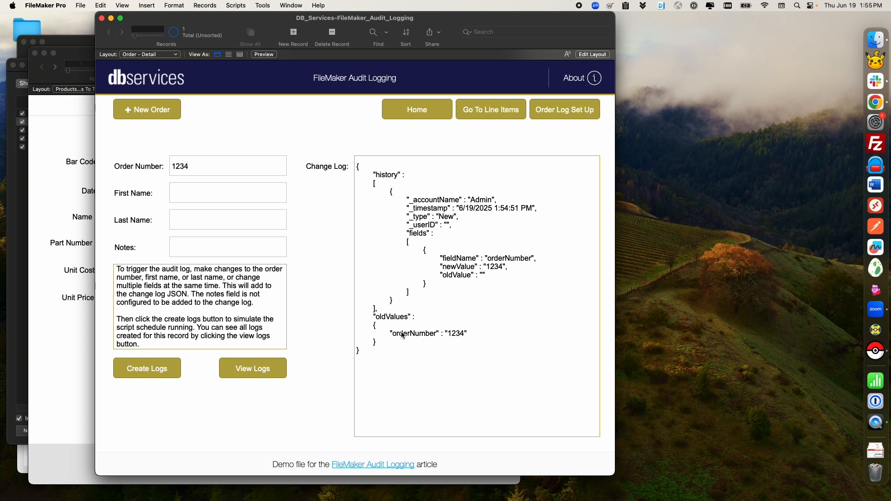
# Step: Fill in the order's first name, last name and the note "This is going to be one log", and commit them together
pyautogui.click(206, 193)
pyautogui.write('Michael')
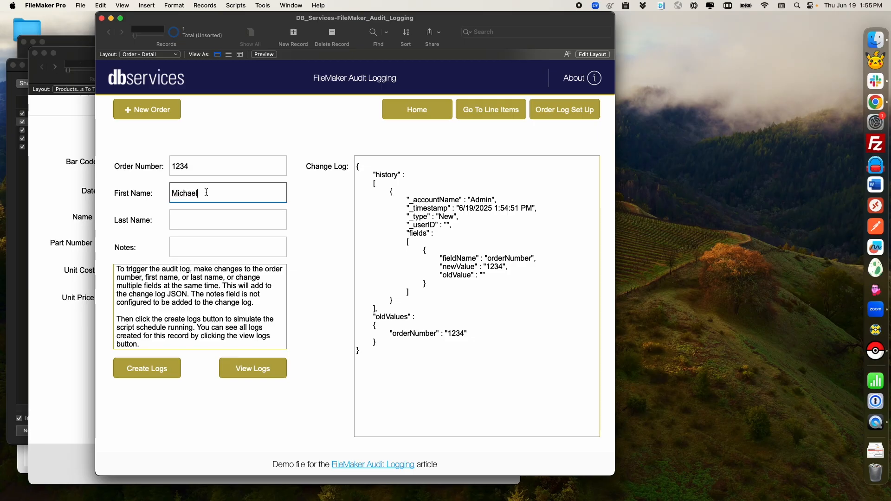
pyautogui.press('Tab')
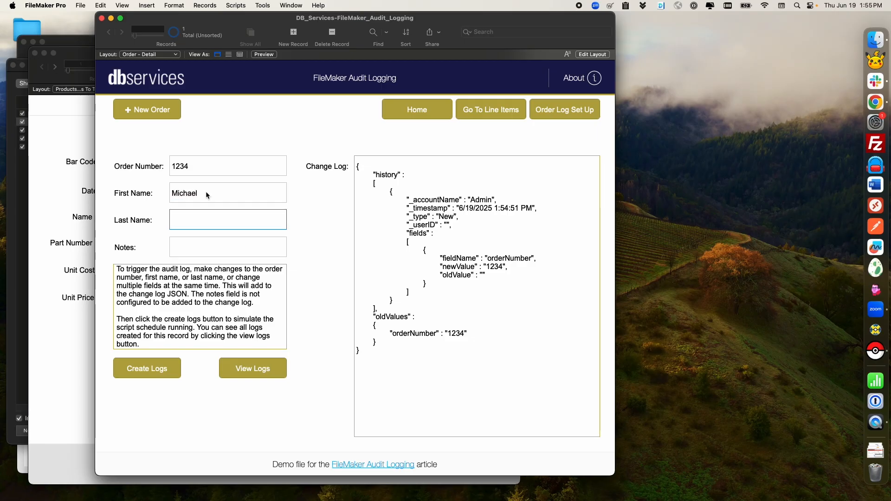
pyautogui.write('Testte')
pyautogui.press('BackSpace')
pyautogui.press('BackSpace')
pyautogui.write('er')
pyautogui.press('Tab')
pyautogui.write('This i')
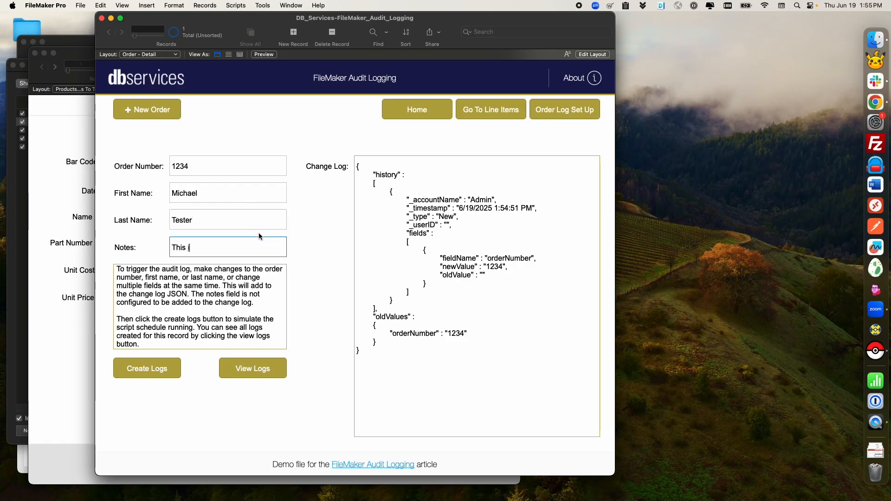
pyautogui.write('s going to be o')
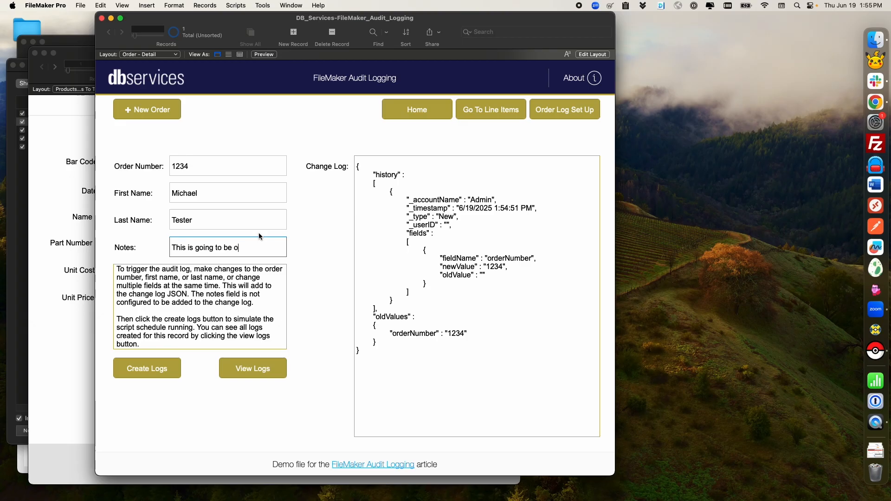
pyautogui.write('ne log')
pyautogui.click(341, 252)
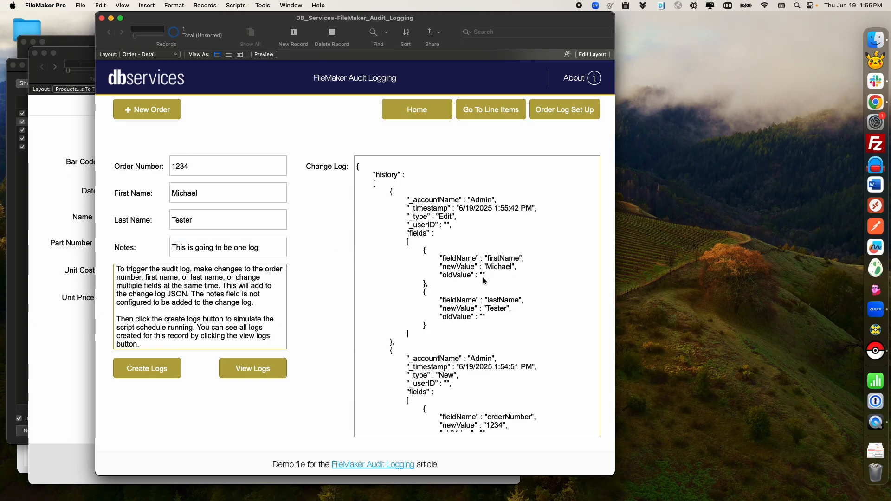
# Step: Examine the order's Change Log JSON, comparing the edit entry, the new-record entry and the oldValues section
pyautogui.click(464, 248)
pyautogui.scroll(-4, 491, 258)
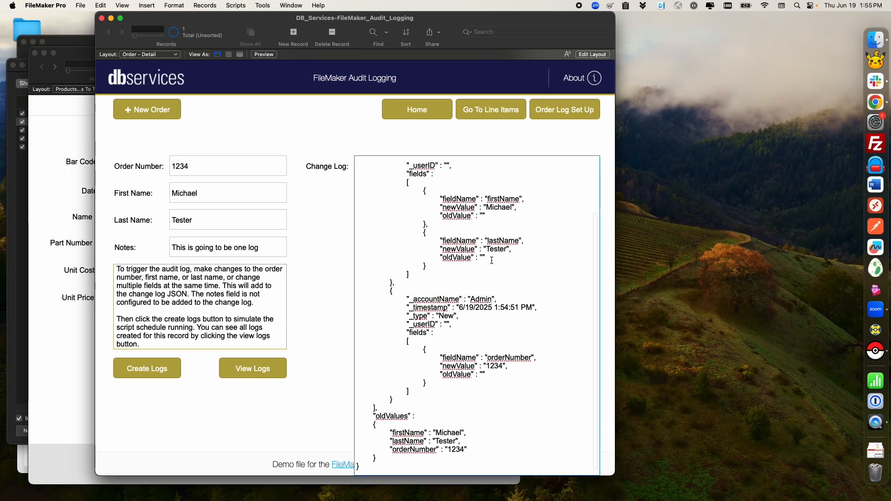
pyautogui.scroll(5, 491, 258)
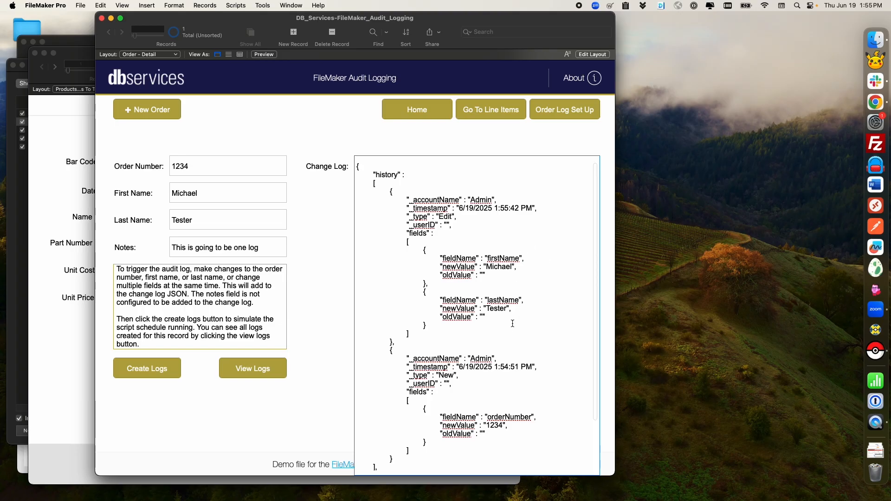
pyautogui.scroll(-4, 488, 270)
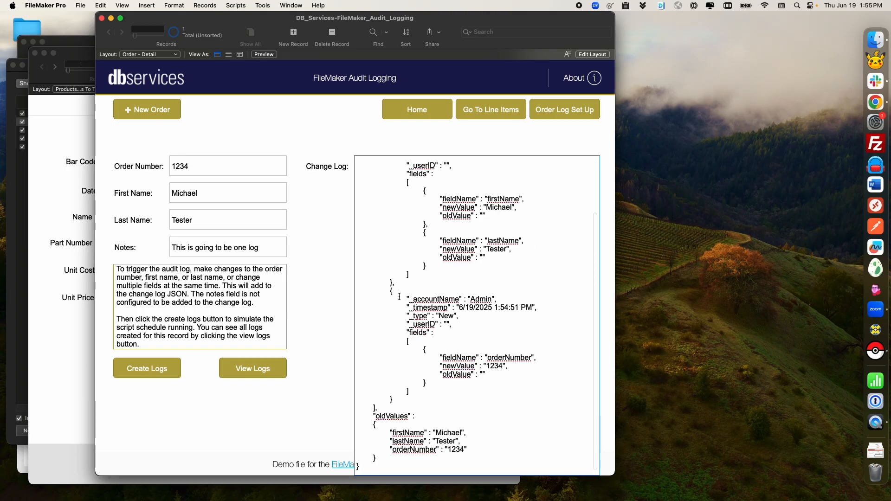
pyautogui.scroll(4, 421, 327)
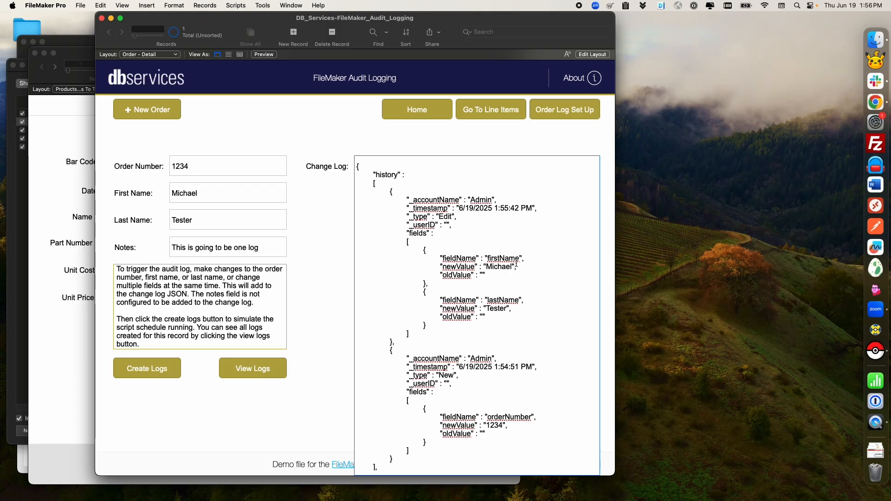
pyautogui.click(302, 254)
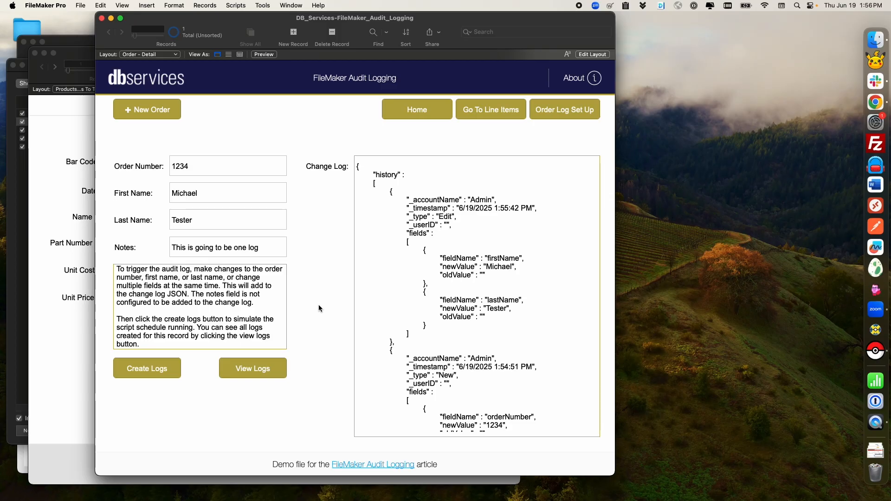
# Step: Check which fields the Order - Fields To Track layout contains, and return to the order record
pyautogui.press('super+shift+l')
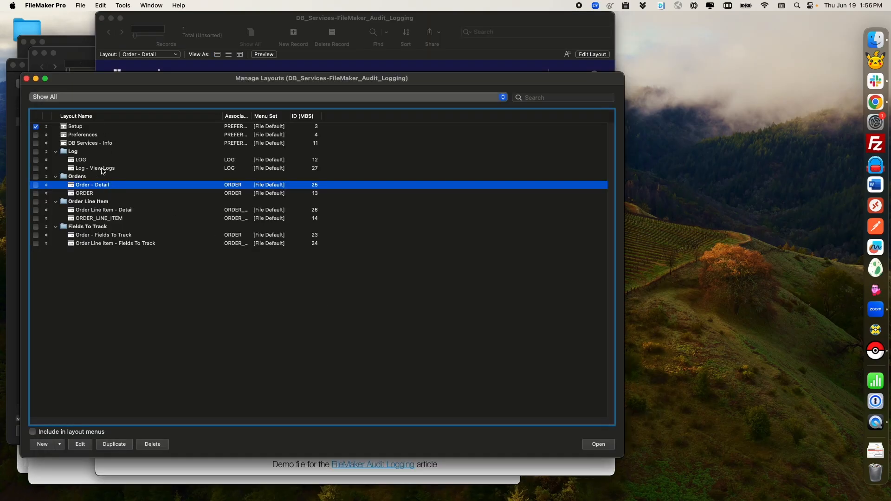
pyautogui.click(104, 234)
pyautogui.click(598, 444)
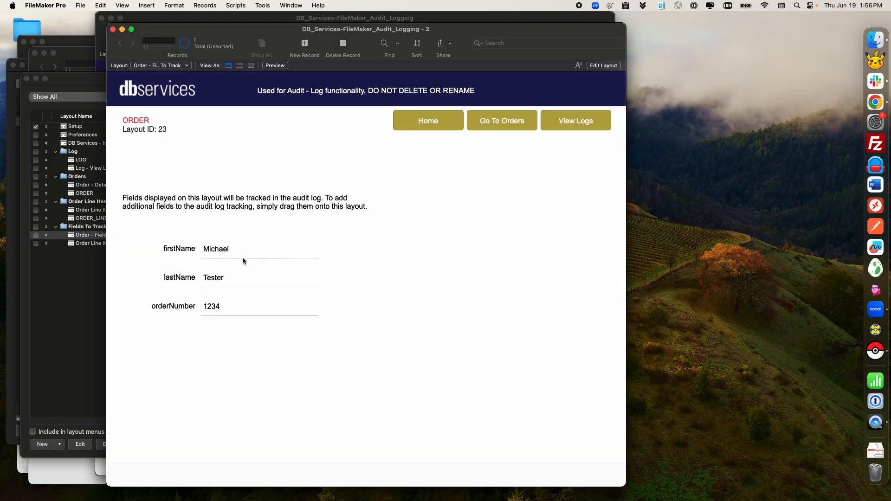
pyautogui.click(113, 29)
pyautogui.click(27, 79)
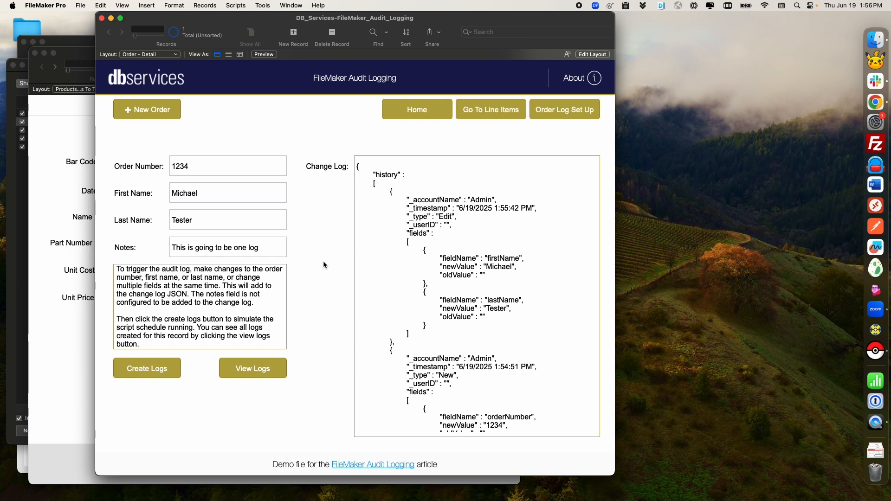
# Step: Add the Notes field below orderNumber on the Order - Fields To Track layout, and return to the order record
pyautogui.press('shift+super+l')
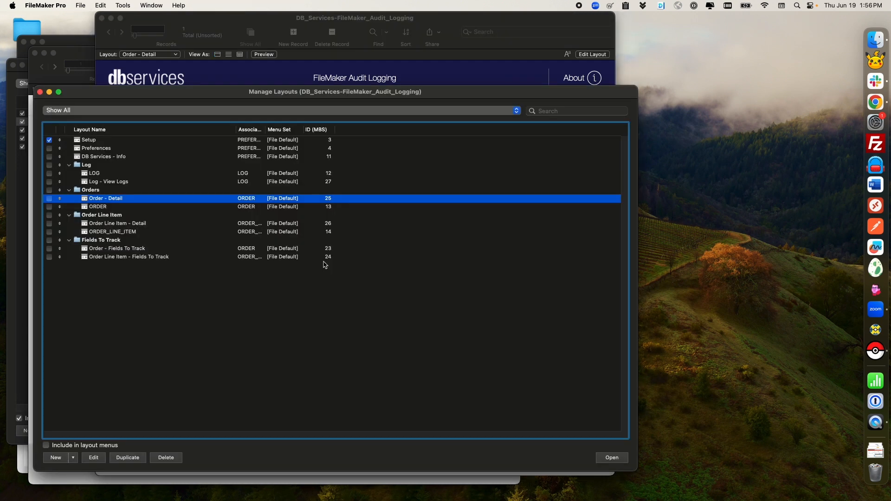
pyautogui.click(106, 252)
pyautogui.click(610, 459)
pyautogui.click(604, 65)
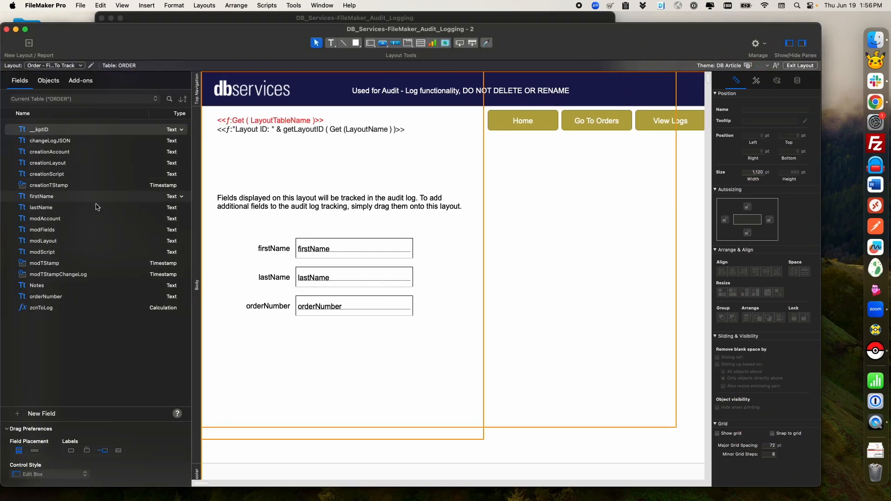
pyautogui.moveTo(46, 288); pyautogui.dragTo(346, 326)
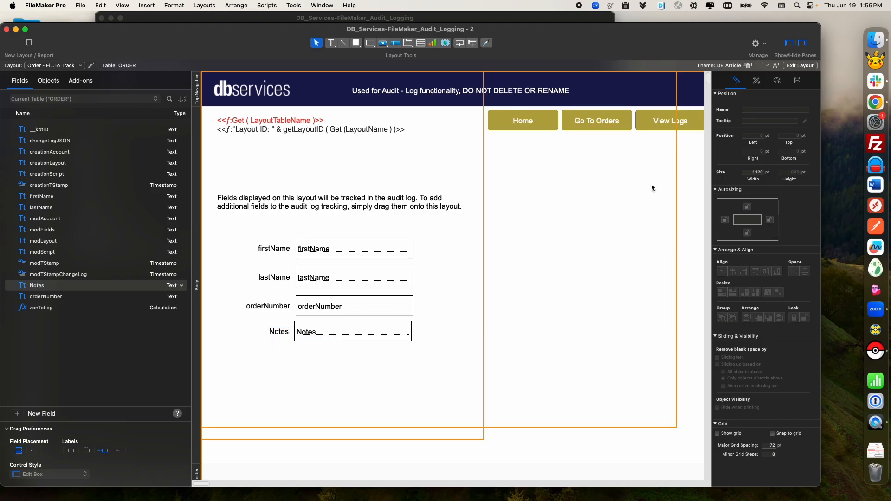
pyautogui.click(800, 65)
pyautogui.click(112, 30)
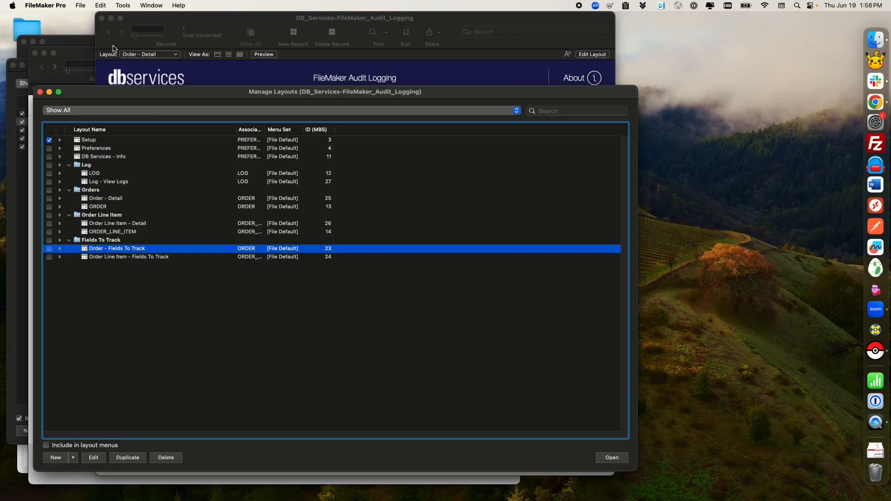
pyautogui.click(40, 92)
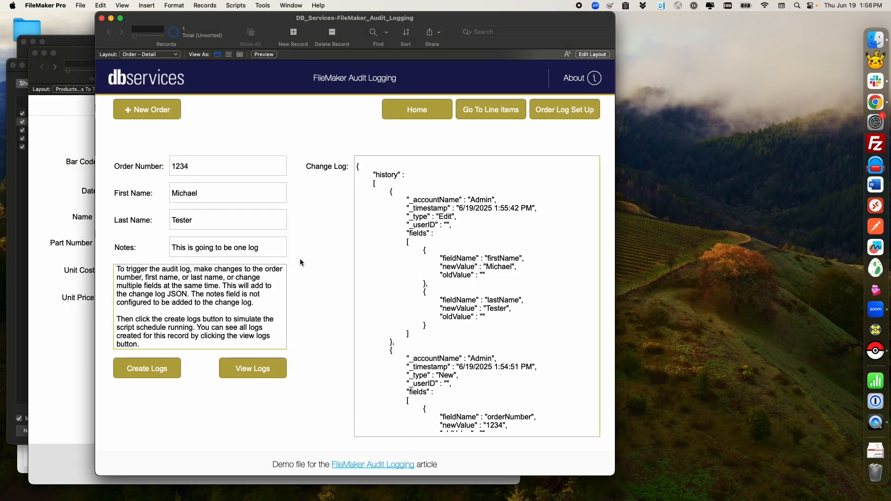
# Step: Change the order's Notes to "This is going to be a new log record", commit the record, and examine its Change Log
pyautogui.click(266, 250)
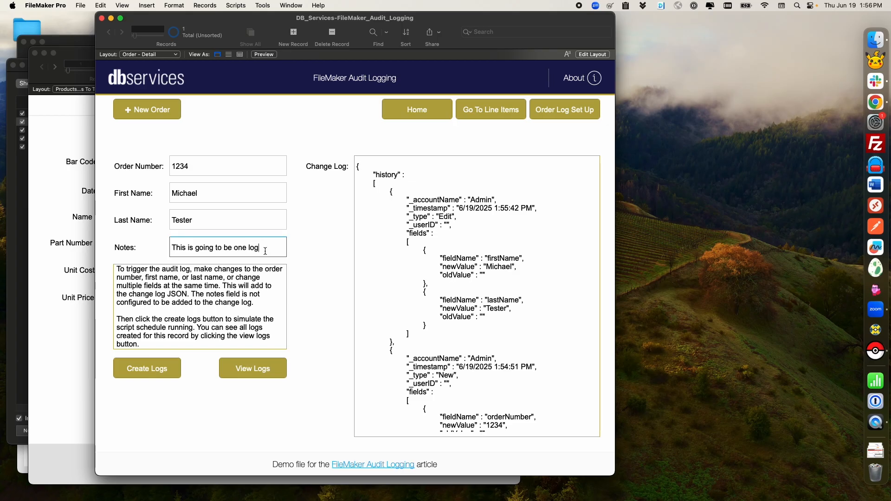
pyautogui.press('BackSpace')
pyautogui.press('BackSpace')
pyautogui.press('BackSpace')
pyautogui.press('BackSpace')
pyautogui.press('BackSpace')
pyautogui.press('BackSpace')
pyautogui.press('BackSpace')
pyautogui.press('BackSpace')
pyautogui.press('BackSpace')
pyautogui.press('BackSpace')
pyautogui.press('BackSpace')
pyautogui.write('o be a new log record')
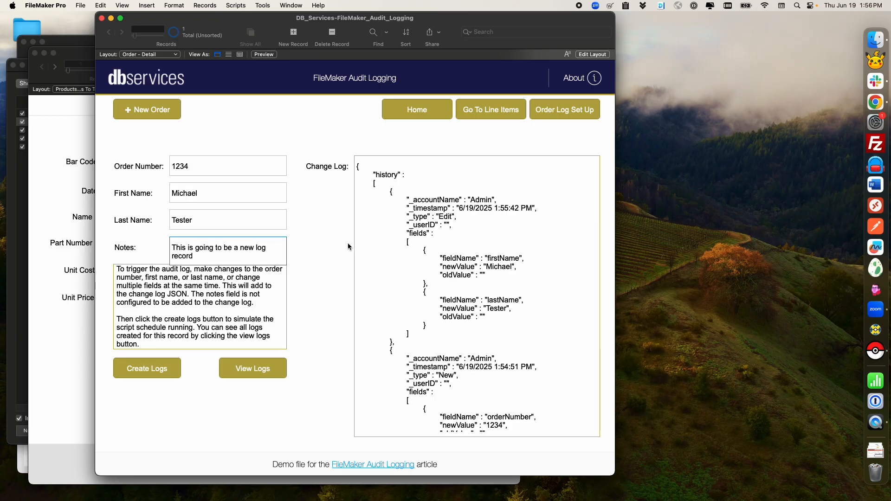
pyautogui.click(321, 246)
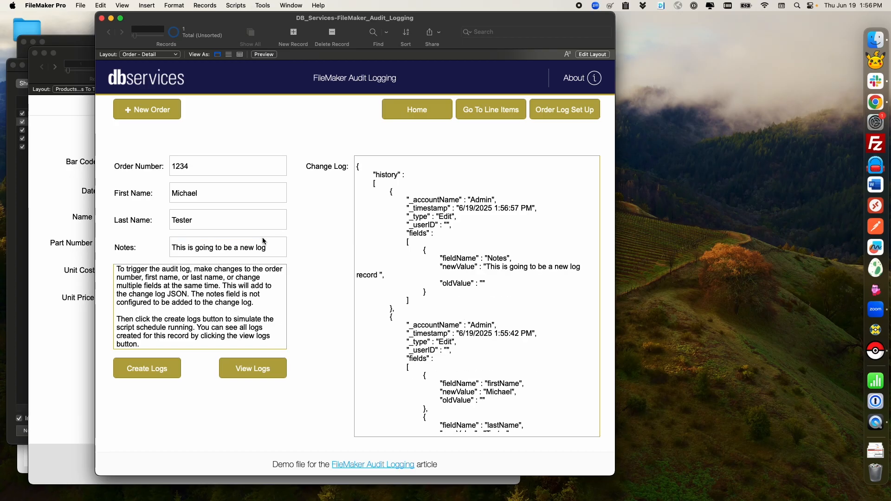
pyautogui.click(497, 258)
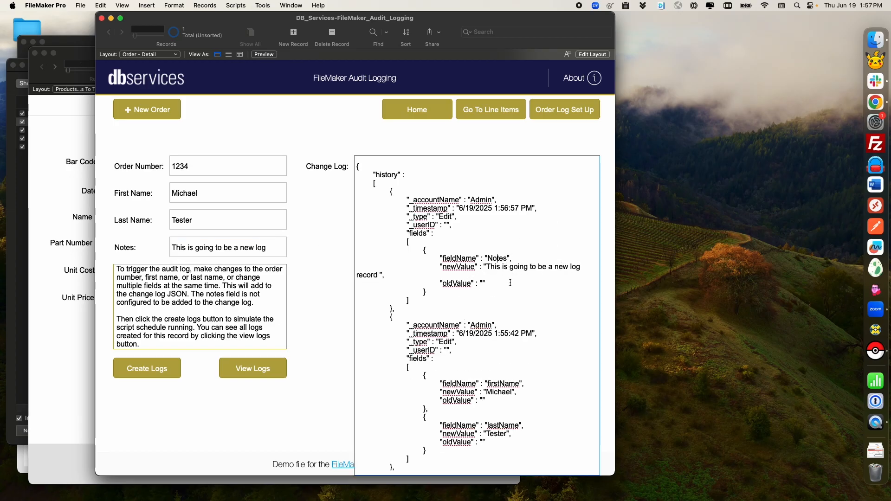
pyautogui.click(305, 246)
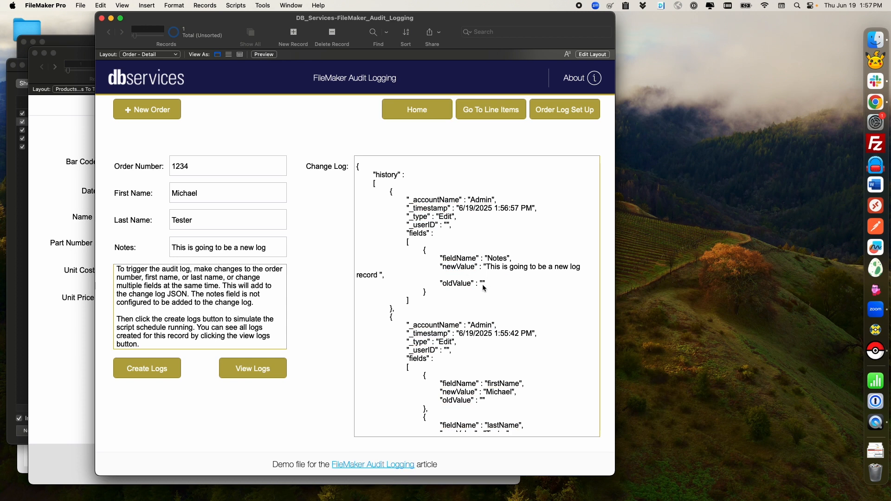
# Step: Check the Notes entry in the oldValues section of the order's Change Log, and create the order's log records
pyautogui.click(534, 292)
pyautogui.scroll(-8, 510, 324)
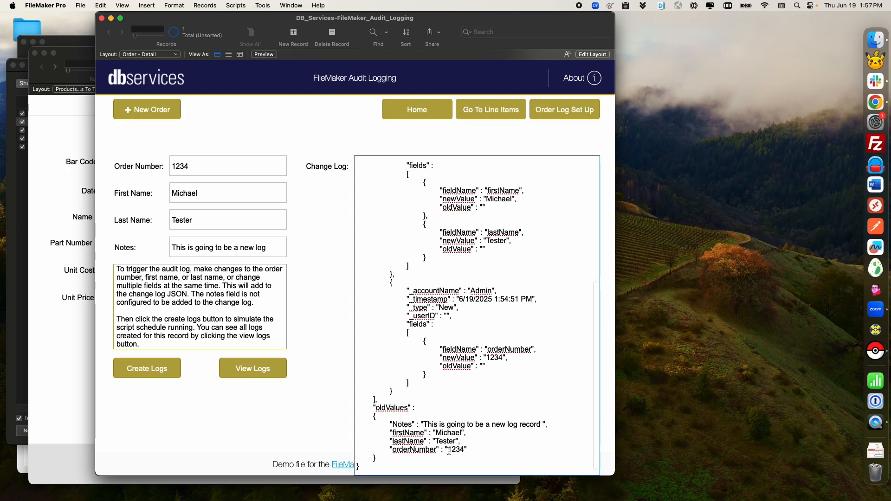
pyautogui.moveTo(426, 426); pyautogui.dragTo(544, 426)
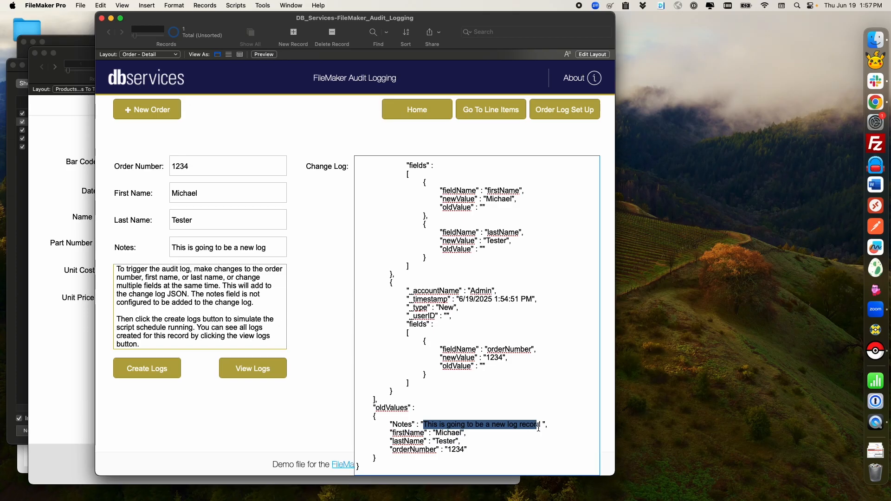
pyautogui.click(334, 410)
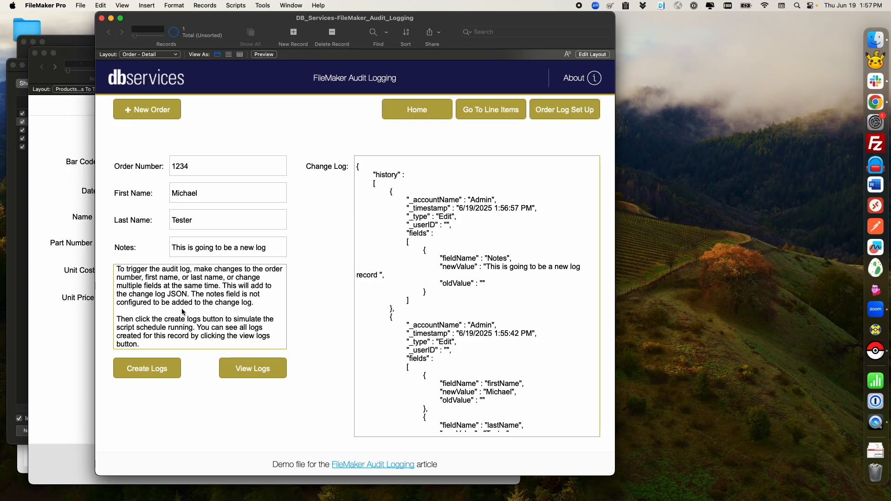
pyautogui.click(158, 375)
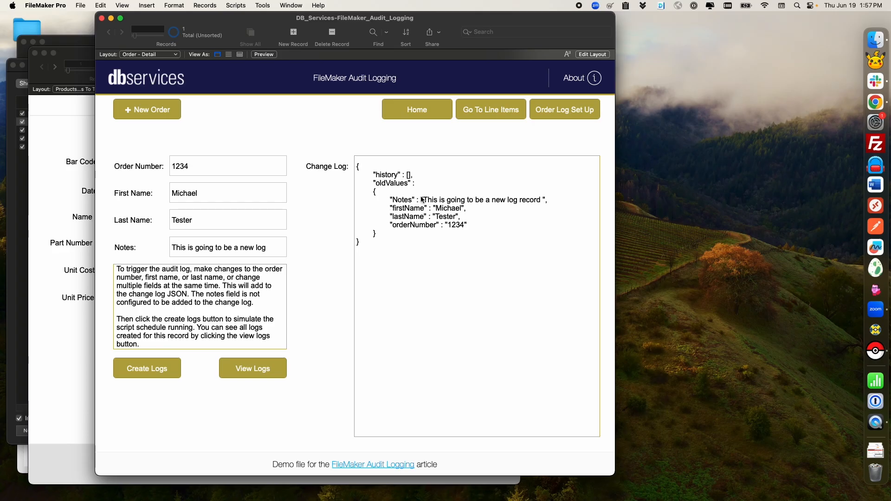
# Step: Change the order's Notes to "This is going to be a new log record. Updated to be new" and commit the record
pyautogui.click(273, 249)
pyautogui.click(245, 255)
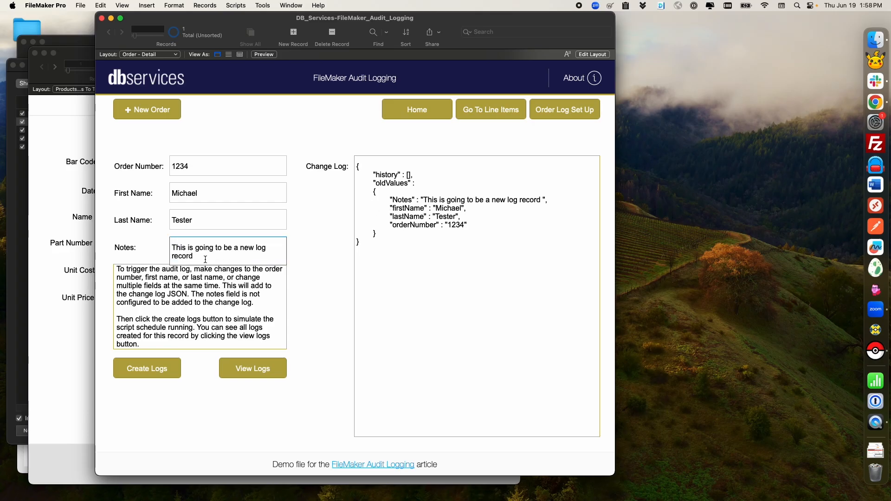
pyautogui.press('BackSpace')
pyautogui.write('. Upd')
pyautogui.write('a')
pyautogui.press('BackSpace')
pyautogui.write('pdated to be new')
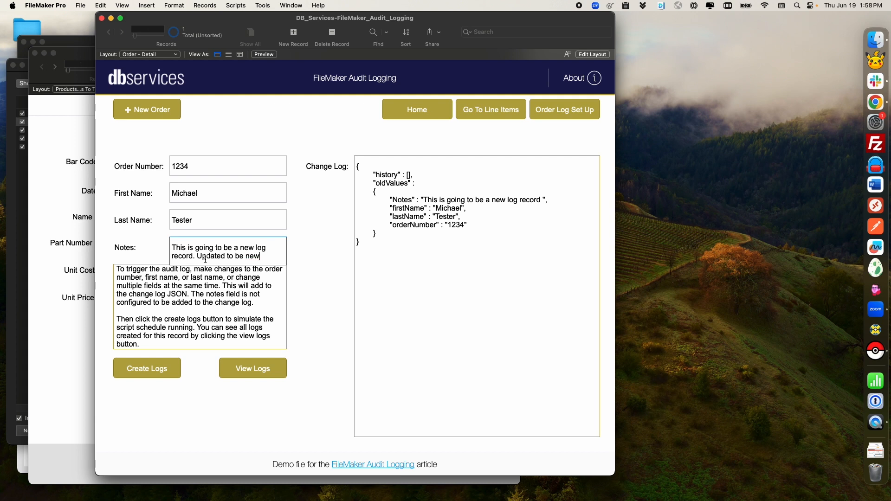
pyautogui.click(300, 243)
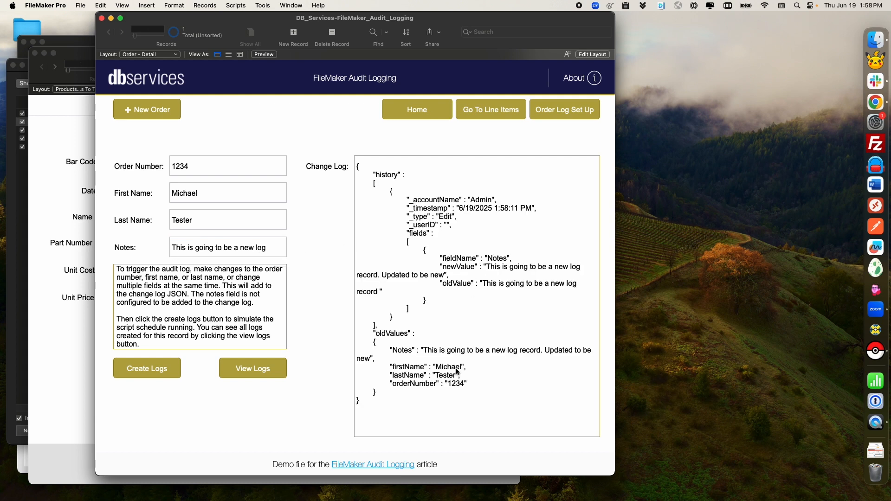
# Step: Check how the Notes edit is stored under oldValues in the Change Log, and create logs for that edit
pyautogui.click(488, 371)
pyautogui.moveTo(440, 351); pyautogui.dragTo(575, 357)
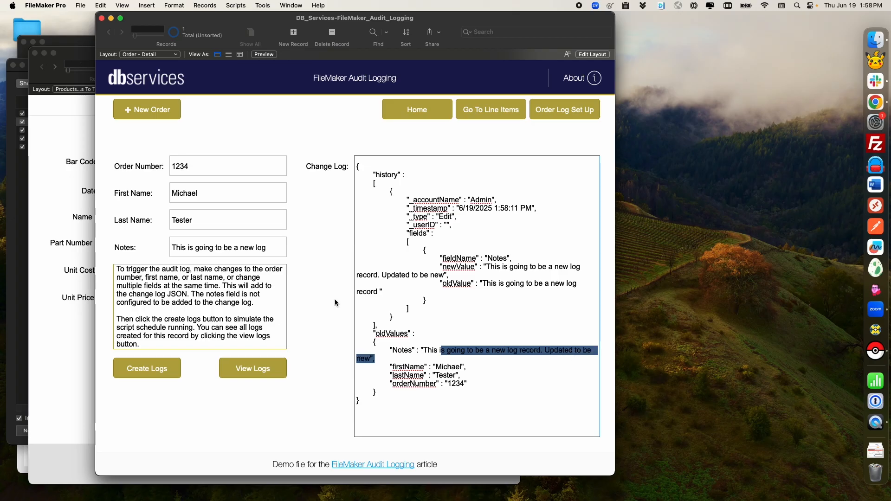
pyautogui.click(333, 285)
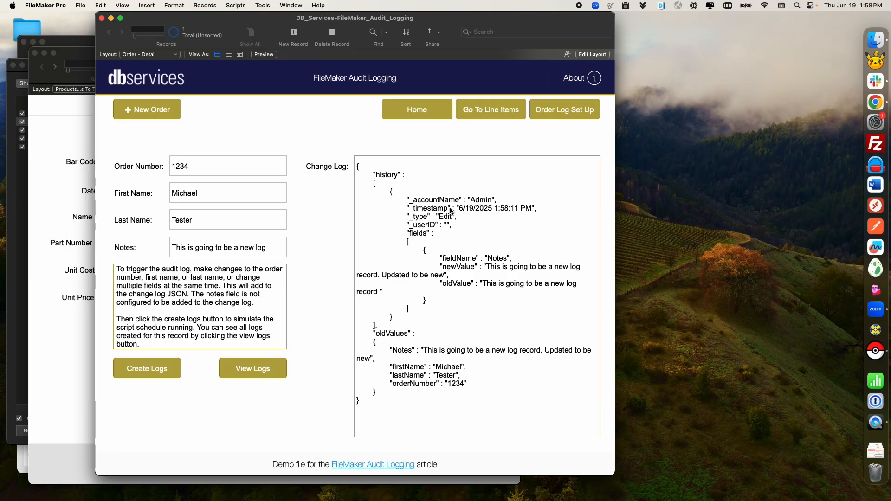
pyautogui.click(150, 371)
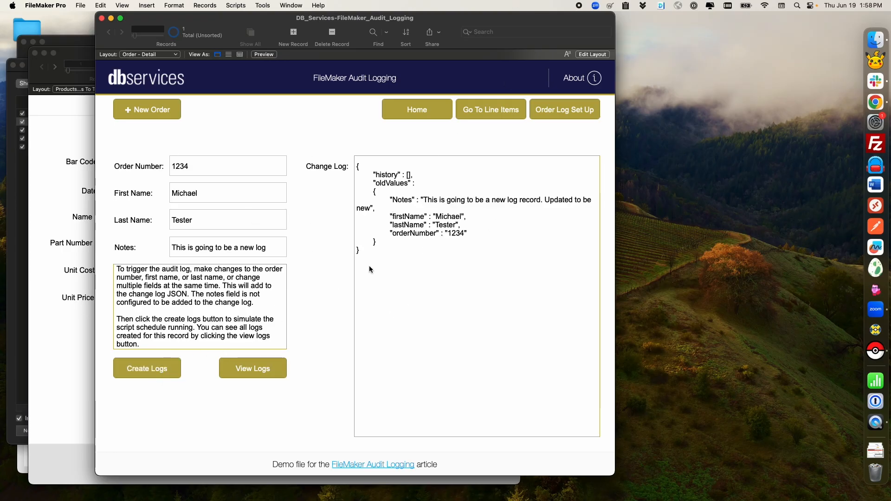
# Step: View the order's logs and examine the full descriptions of the name, order number and Notes entries
pyautogui.click(271, 372)
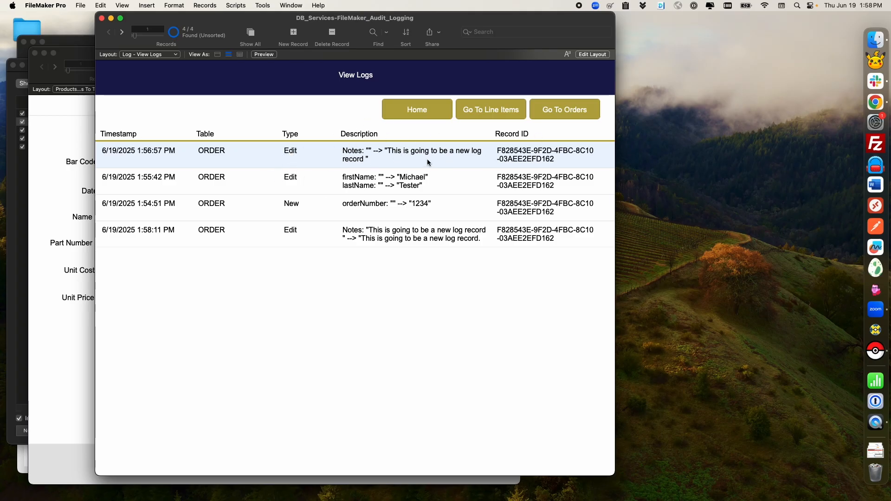
pyautogui.click(466, 185)
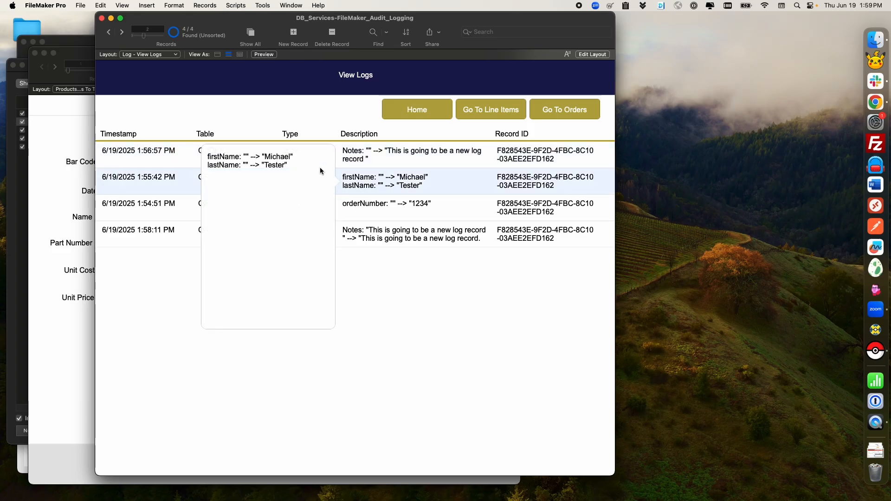
pyautogui.click(386, 234)
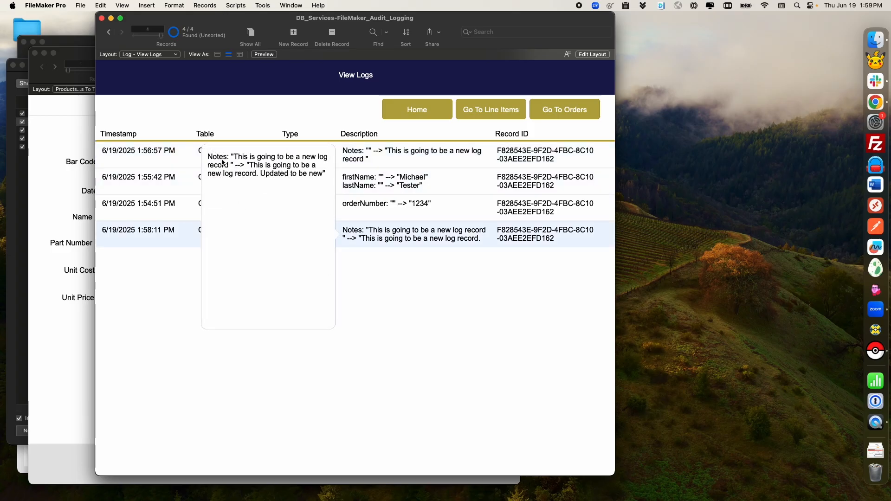
pyautogui.click(385, 202)
pyautogui.click(384, 166)
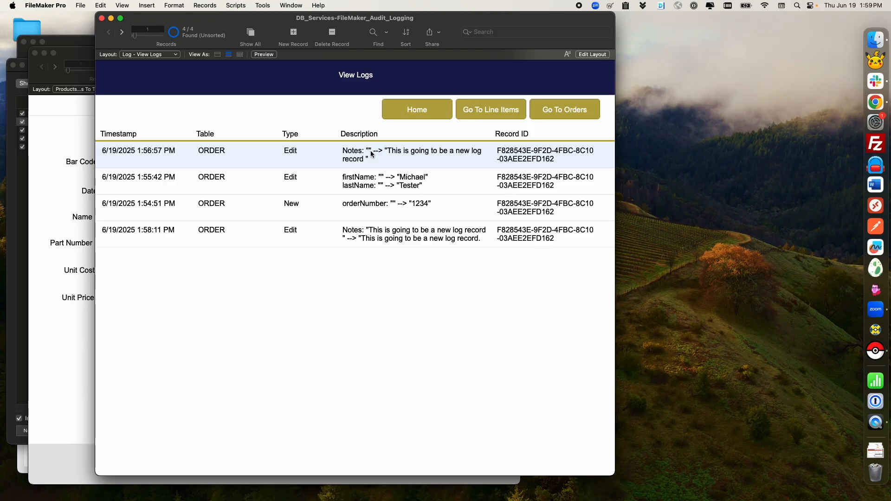
pyautogui.click(430, 184)
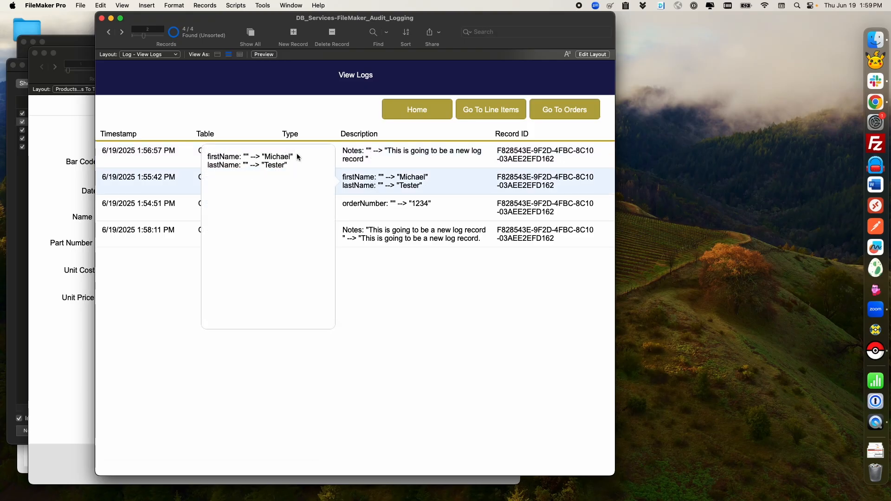
pyautogui.click(449, 179)
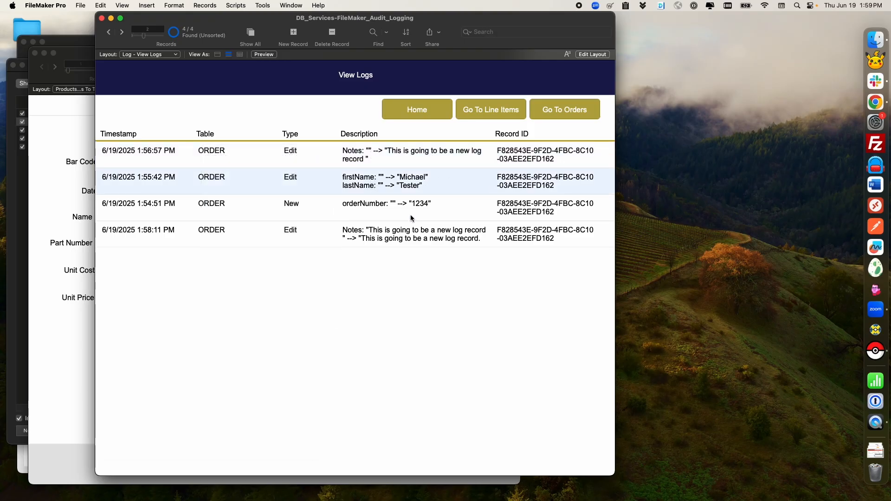
pyautogui.click(397, 236)
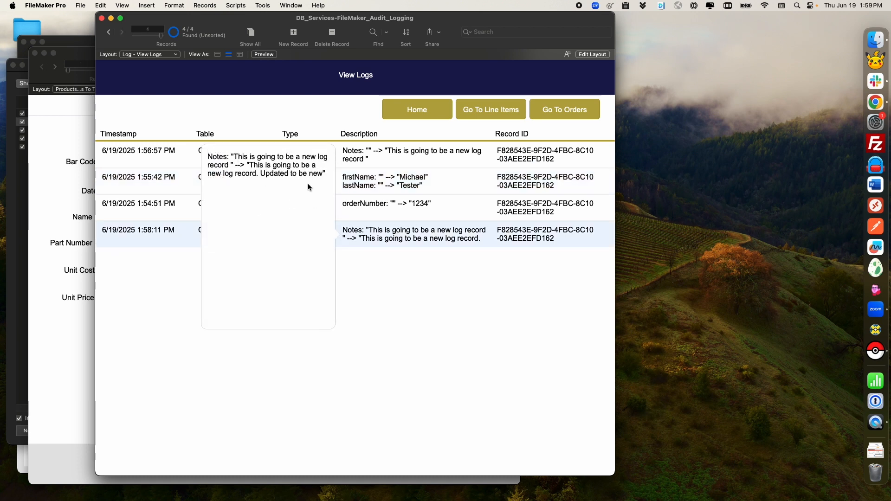
pyautogui.click(376, 282)
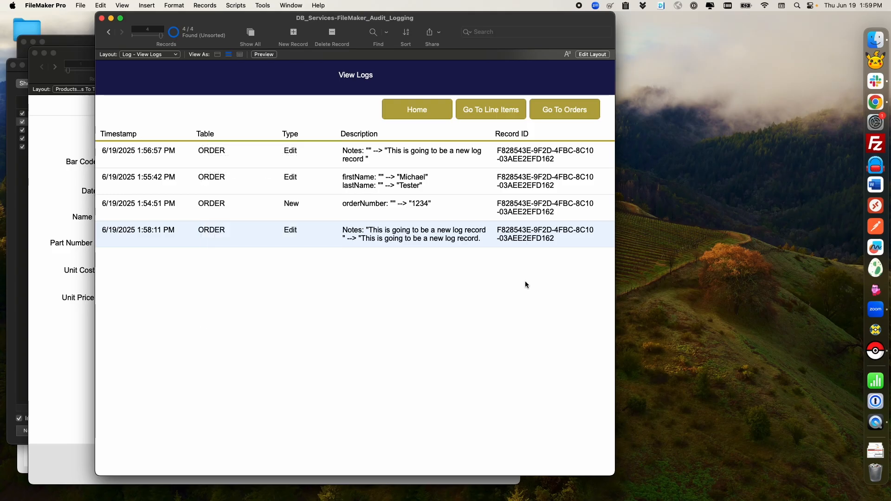
# Step: Return to the implementation guide and examine the Send Mail error notification in the Server - Create Logs - Parent script
pyautogui.click(437, 112)
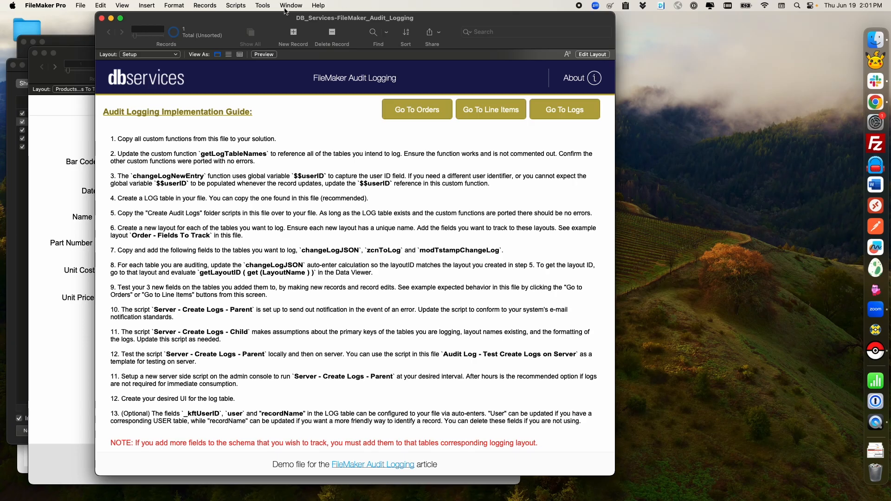
pyautogui.click(236, 5)
pyautogui.click(244, 22)
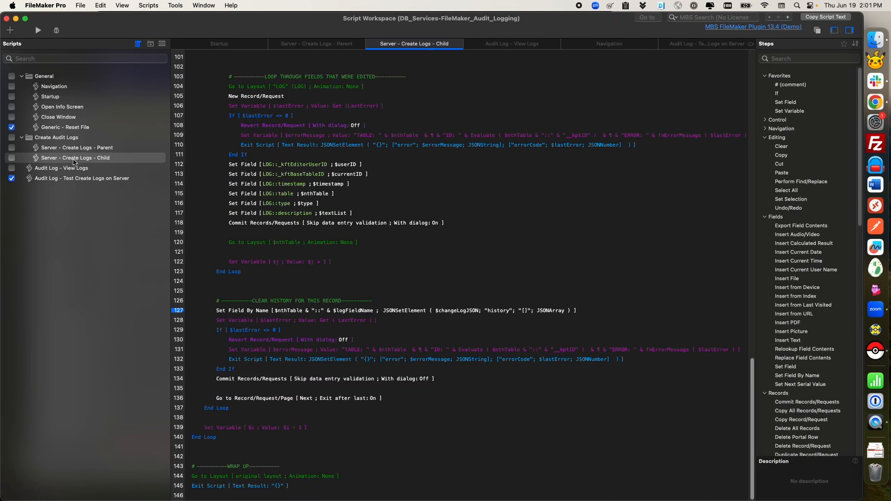
pyautogui.click(74, 147)
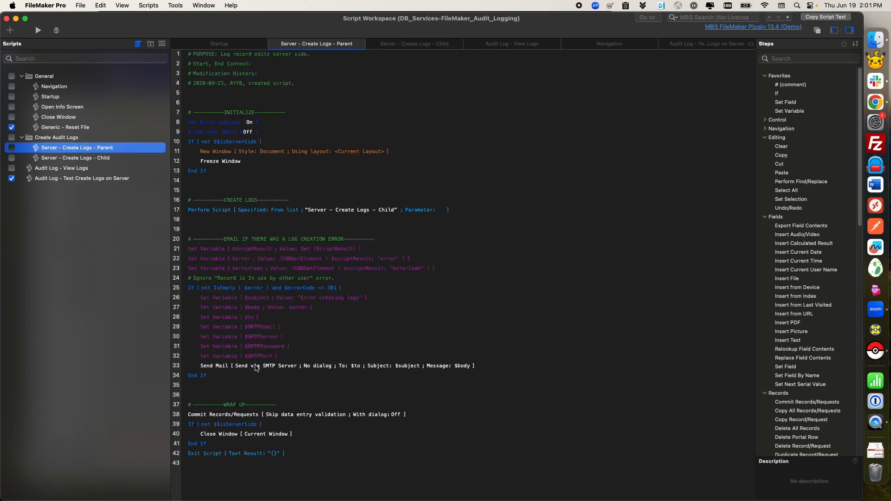
pyautogui.click(255, 368)
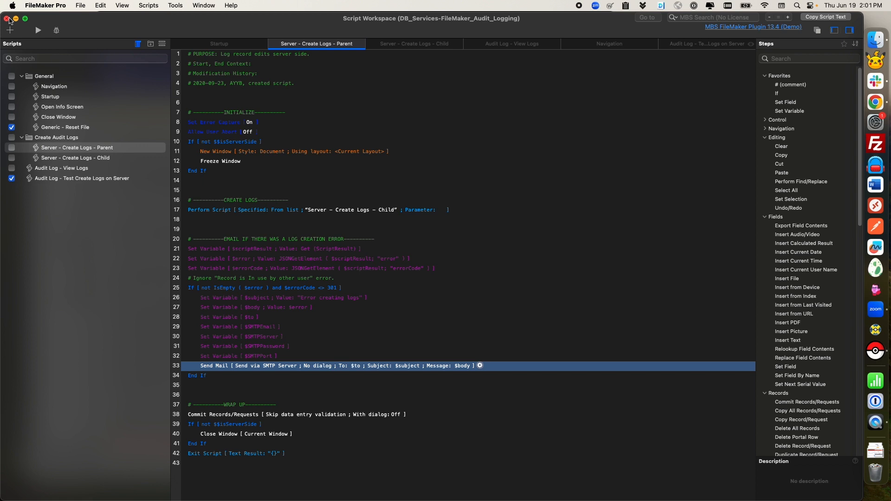
pyautogui.click(7, 19)
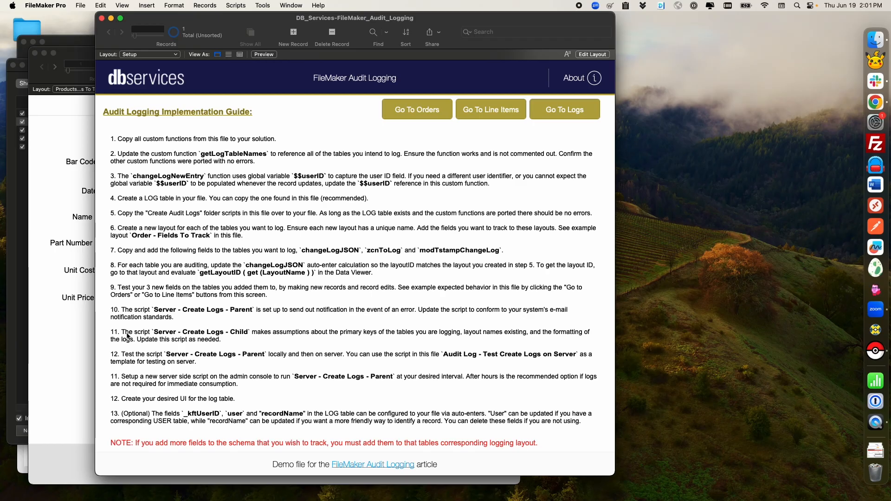
# Step: Open the Server - Create Logs - Child script and read its cautions on the changelog field, flag field and primary key names
pyautogui.click(237, 4)
pyautogui.click(245, 20)
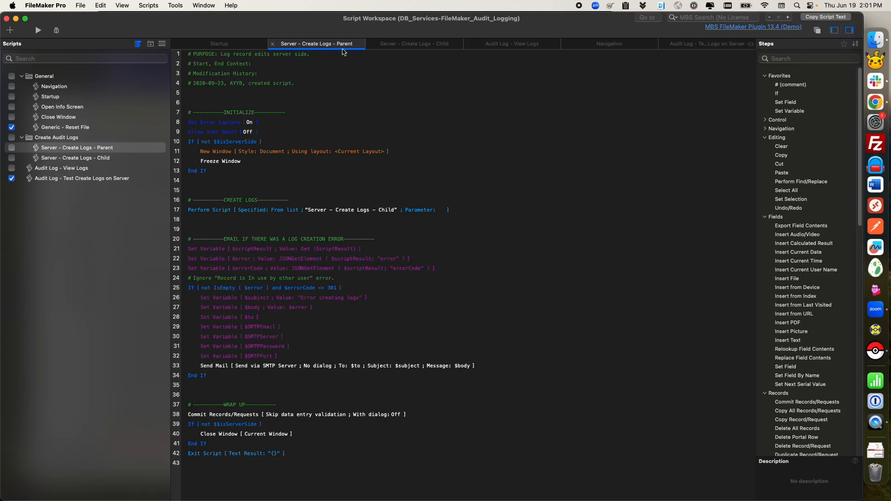
pyautogui.click(426, 44)
pyautogui.scroll(-10, 396, 246)
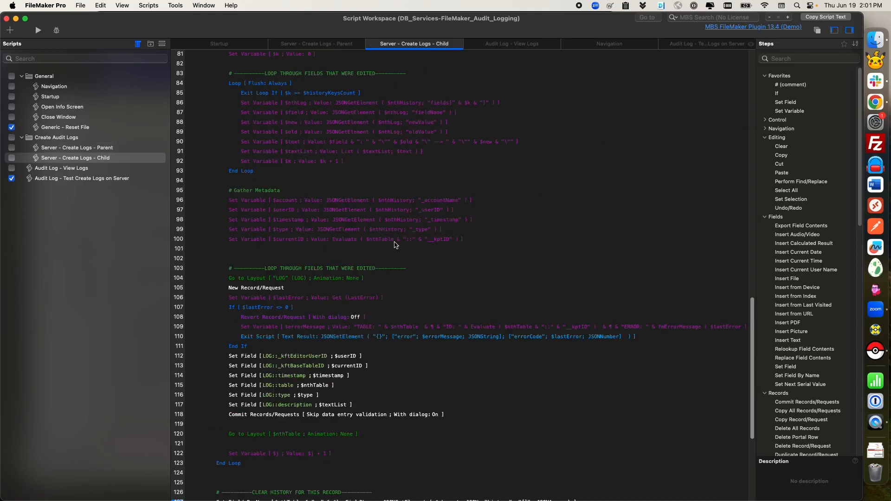
pyautogui.scroll(10, 396, 247)
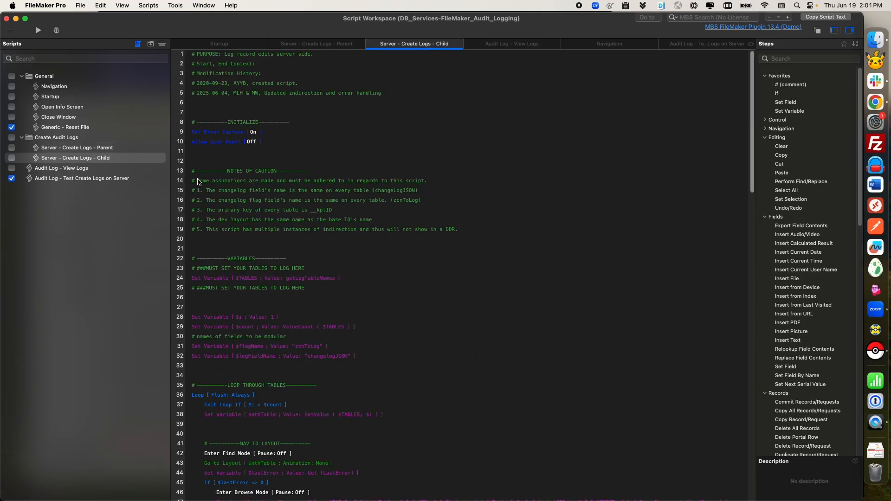
pyautogui.click(229, 185)
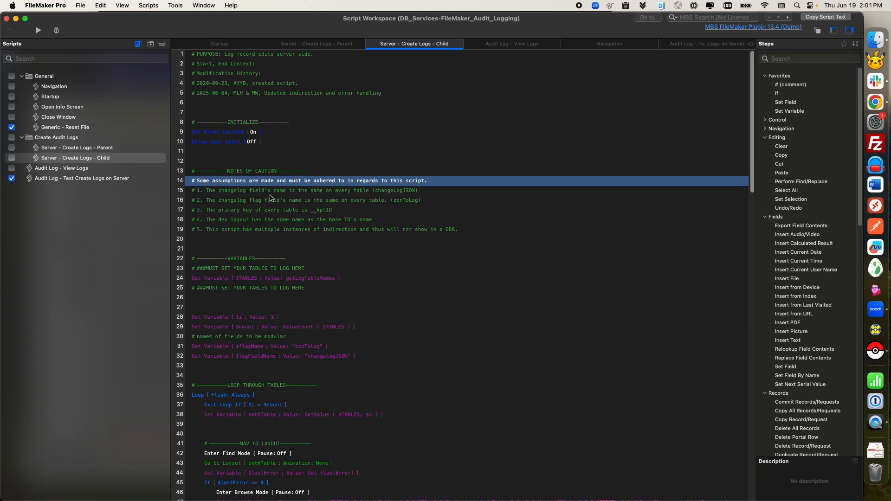
pyautogui.click(268, 195)
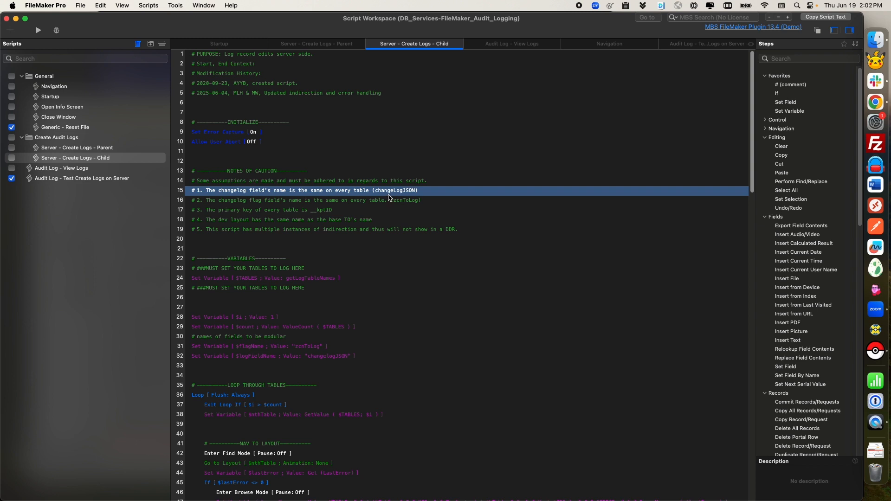
pyautogui.click(272, 202)
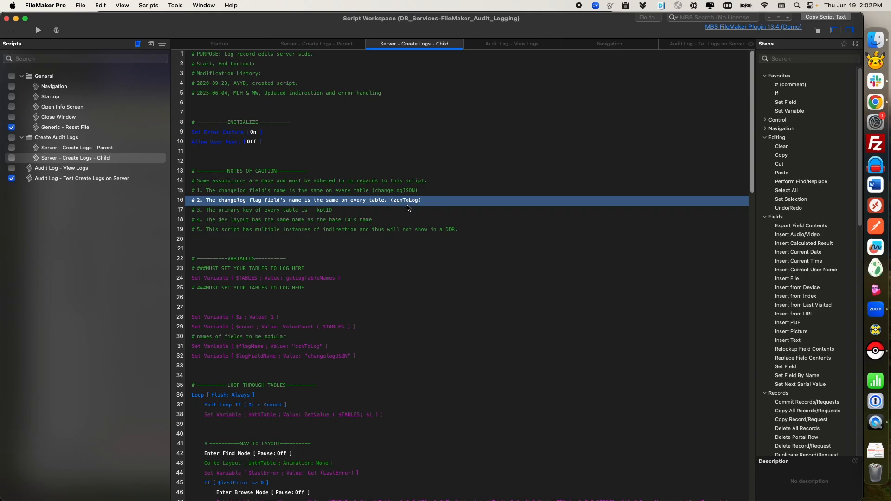
pyautogui.click(254, 211)
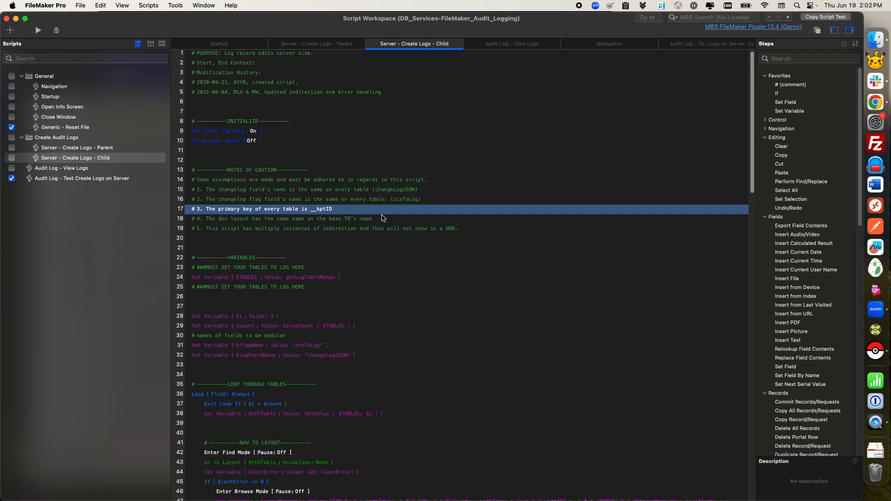
# Step: Examine the Child script's step for finding records to log, and read the cautions on primary key, layout naming and indirection
pyautogui.scroll(-5, 380, 232)
pyautogui.click(250, 383)
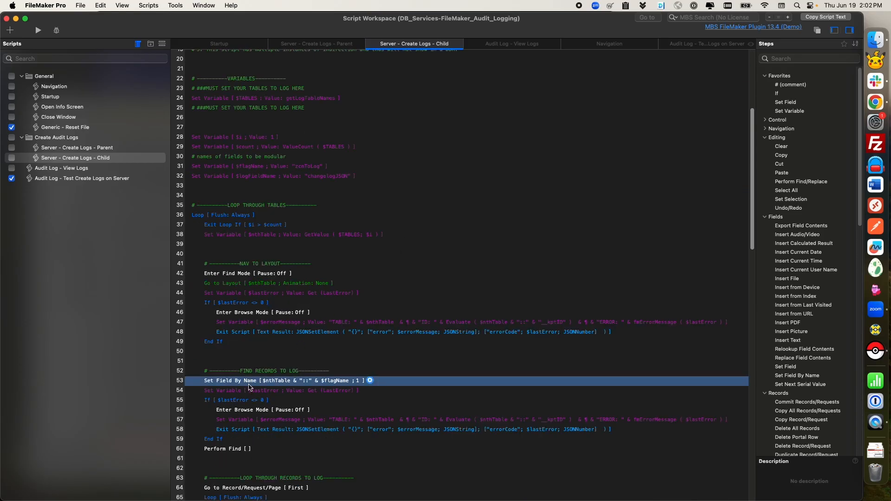
pyautogui.scroll(5, 341, 387)
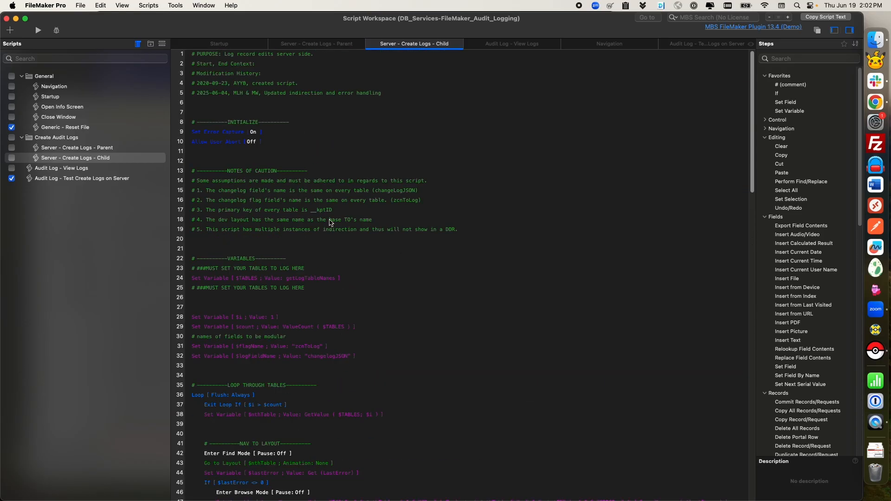
pyautogui.click(323, 213)
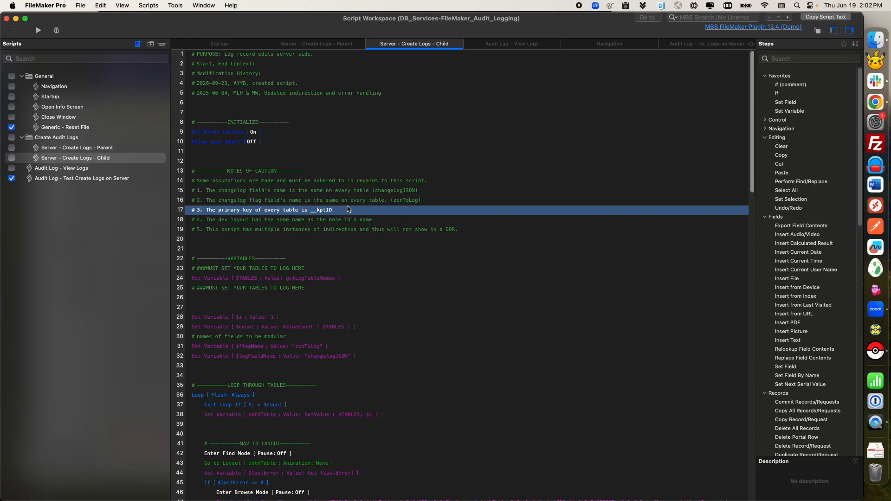
pyautogui.click(264, 226)
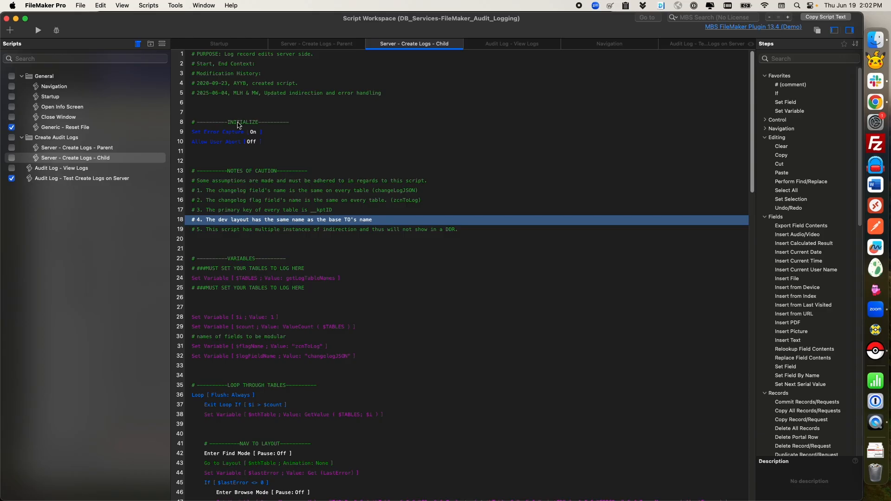
pyautogui.click(249, 232)
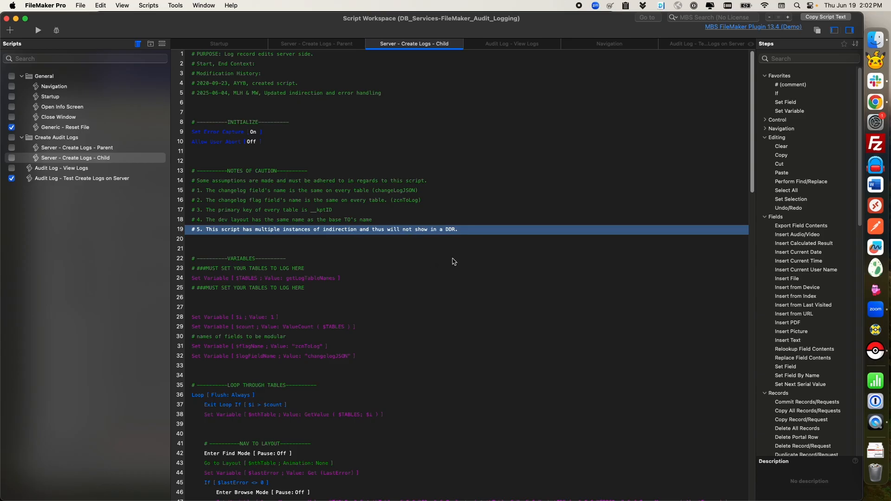
# Step: Look up the ORDER table in the database's field definitions, leaving the definitions unchanged
pyautogui.scroll(-15, 436, 253)
pyautogui.scroll(12, 435, 263)
pyautogui.scroll(4, 435, 263)
pyautogui.press('super+shift+d')
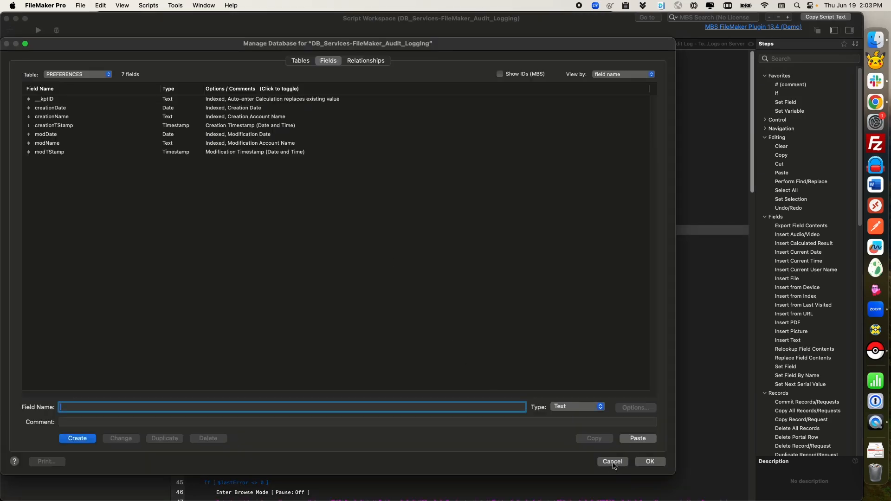
pyautogui.click(70, 75)
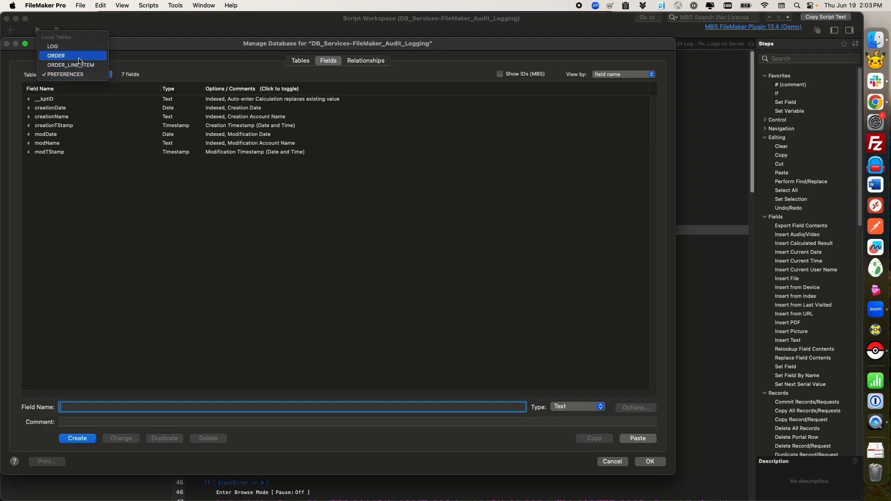
pyautogui.click(79, 58)
pyautogui.click(612, 462)
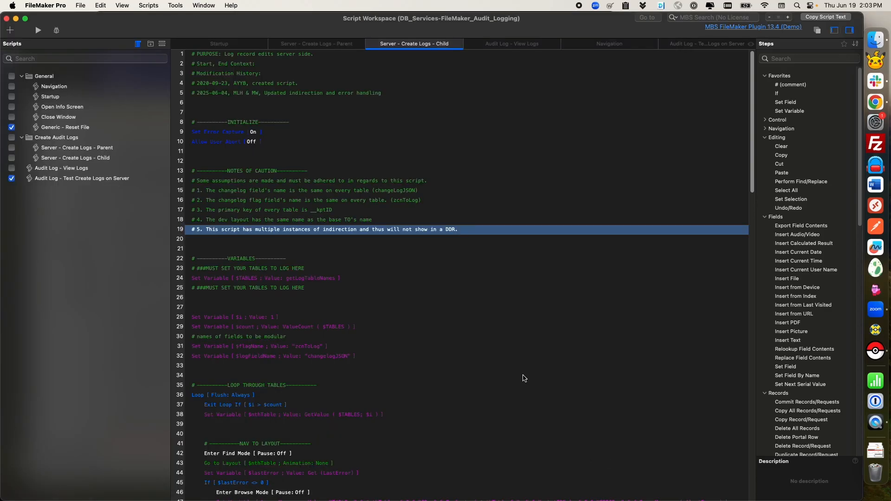
# Step: Look up the ORDER layout in the layout list to compare its name with the base table occurrence
pyautogui.press('super+shift+l')
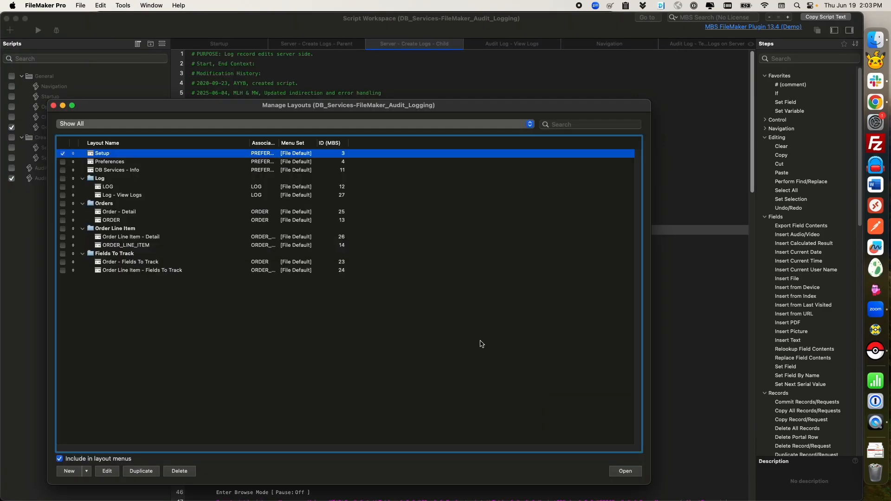
pyautogui.click(113, 221)
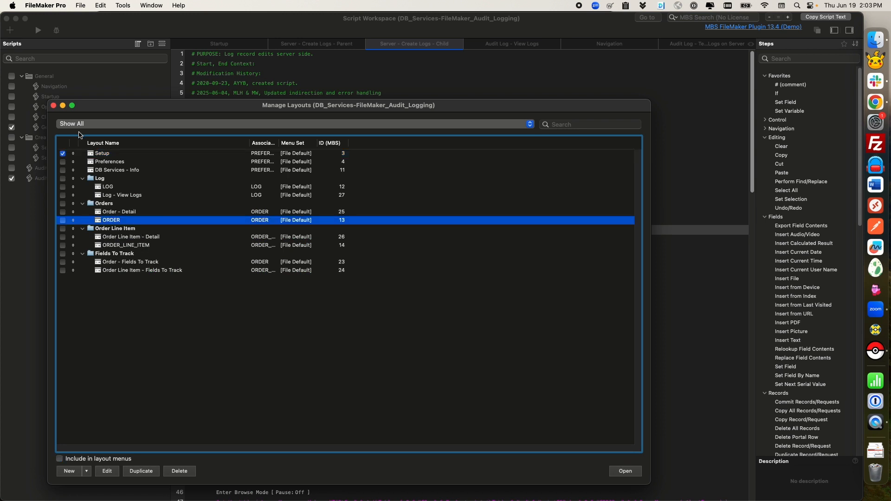
pyautogui.click(53, 105)
# Step: Examine the Child script's Go to Layout step using $nthTable in the NAV TO LAYOUT section, and return to the cautions
pyautogui.scroll(-2, 311, 305)
pyautogui.scroll(-6, 311, 305)
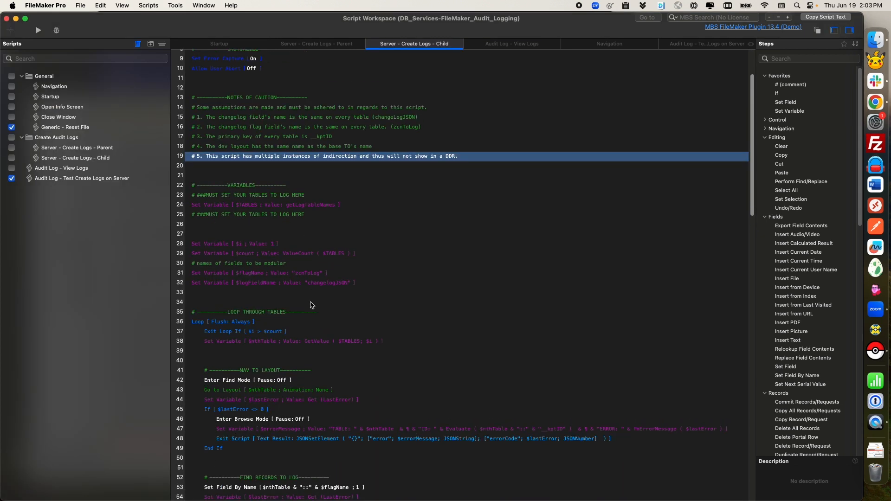
pyautogui.click(234, 228)
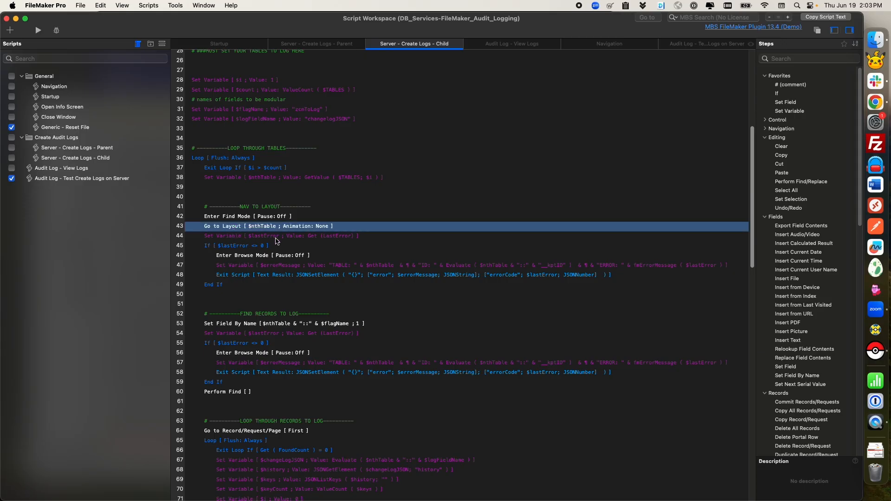
pyautogui.click(383, 208)
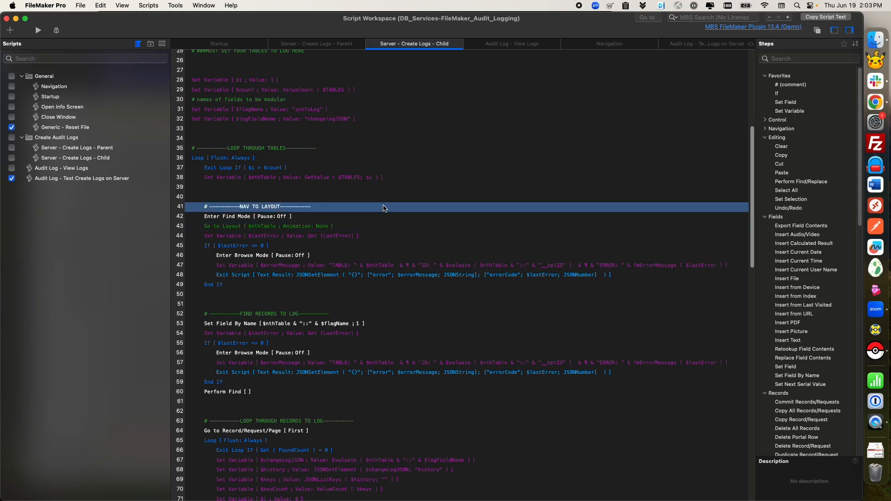
pyautogui.scroll(8, 384, 208)
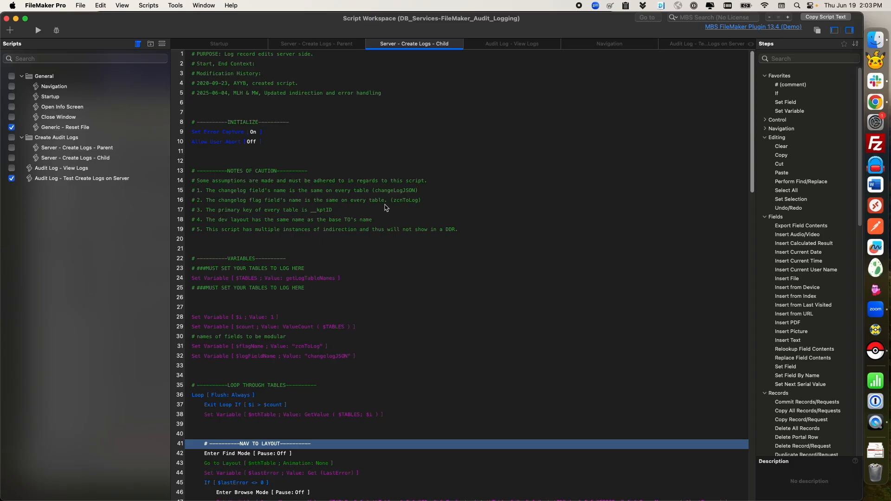
# Step: Examine the Set Field By Name step under FIND RECORDS TO LOG and the variables that supply its table and flag names
pyautogui.scroll(-11, 385, 209)
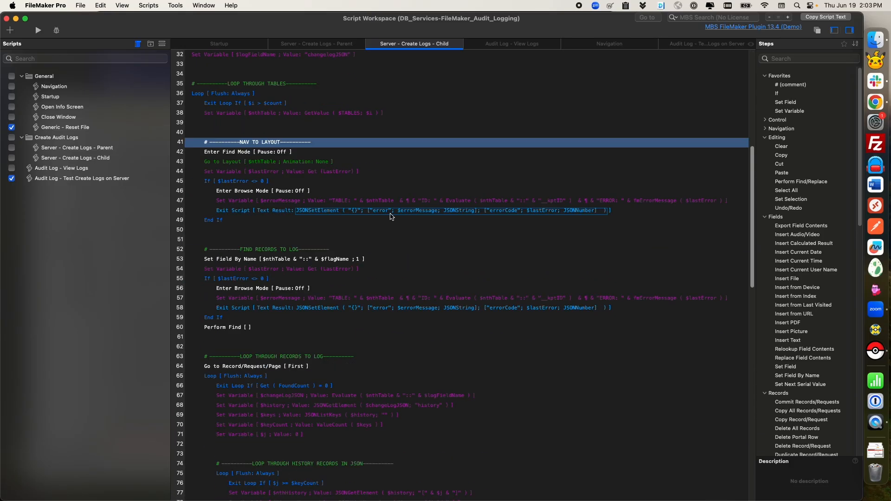
pyautogui.scroll(-3, 388, 232)
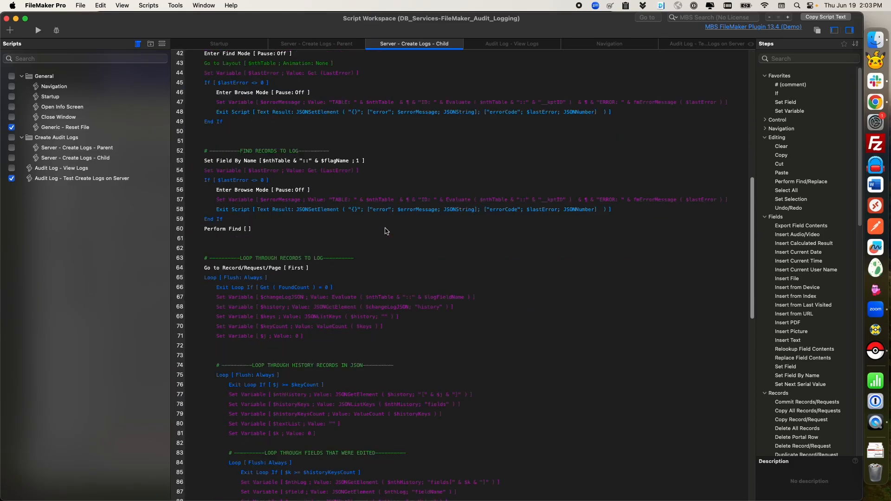
pyautogui.click(240, 168)
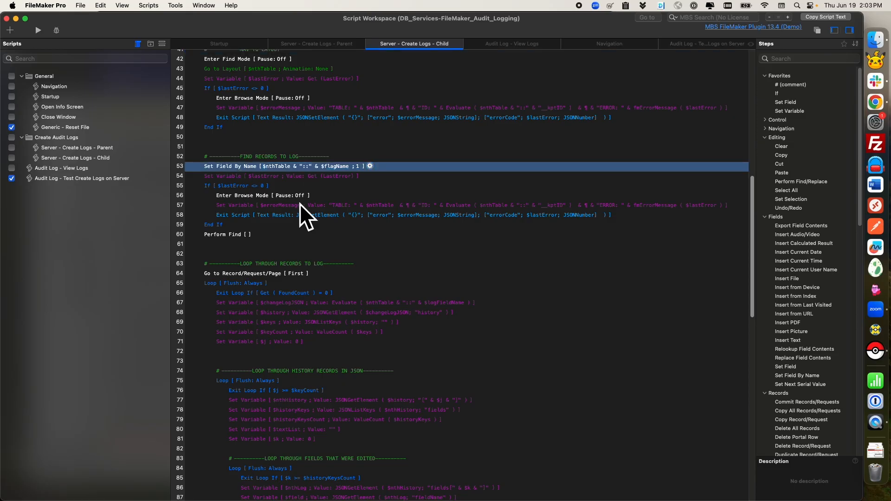
pyautogui.scroll(3, 285, 219)
pyautogui.scroll(5, 285, 219)
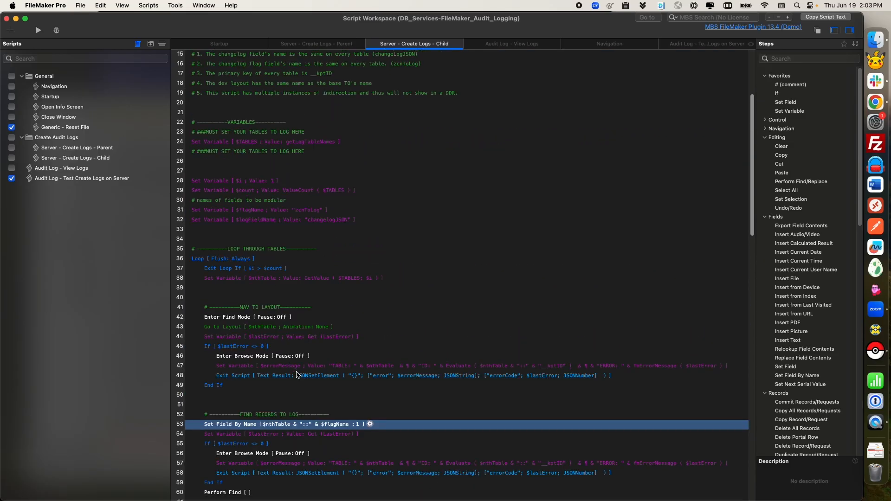
# Step: Review the Child script's CLEAR HISTORY FOR THIS RECORD section and return to the notes of caution
pyautogui.scroll(-4, 310, 310)
pyautogui.scroll(-1, 312, 318)
pyautogui.scroll(-10, 312, 319)
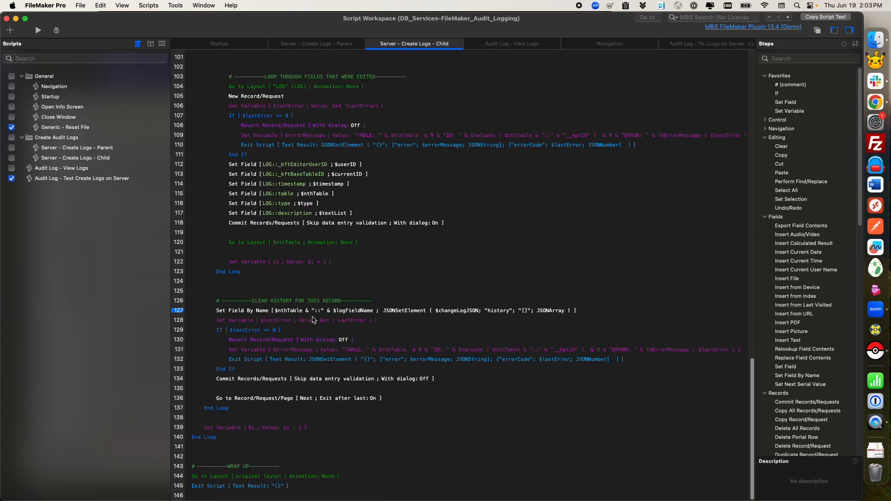
pyautogui.scroll(18, 313, 314)
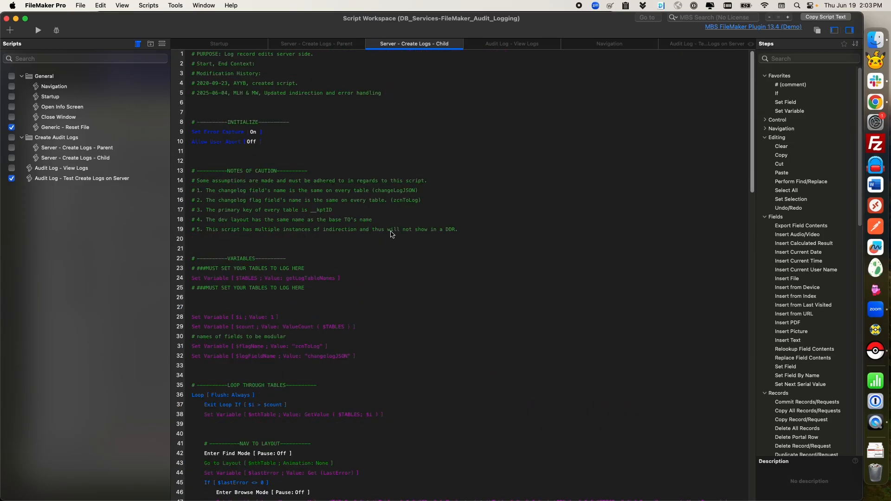
# Step: Examine the Child script's loops through records, JSON history and edited fields, down to the creation of the LOG record
pyautogui.scroll(-10, 400, 295)
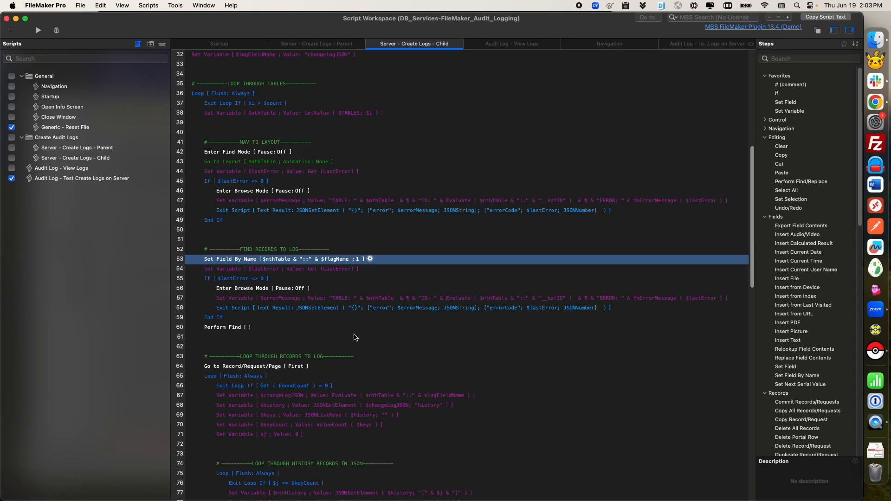
pyautogui.scroll(-5, 355, 338)
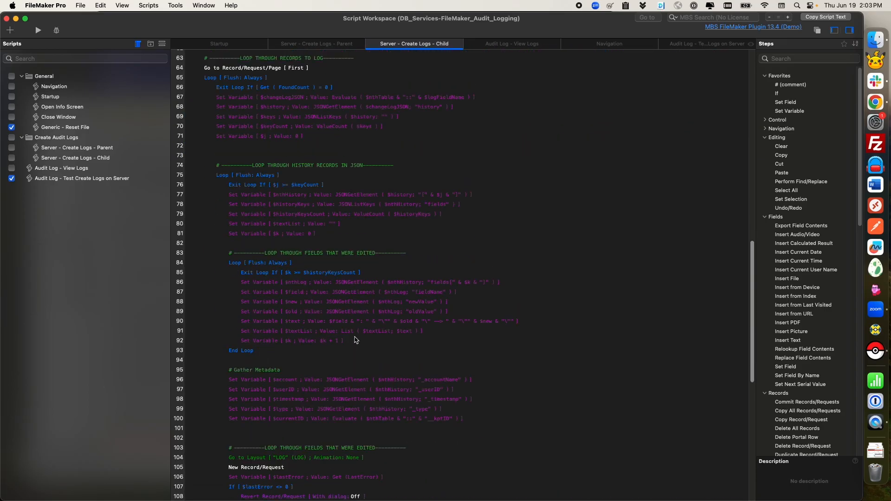
pyautogui.scroll(-6, 278, 309)
pyautogui.scroll(-2, 305, 365)
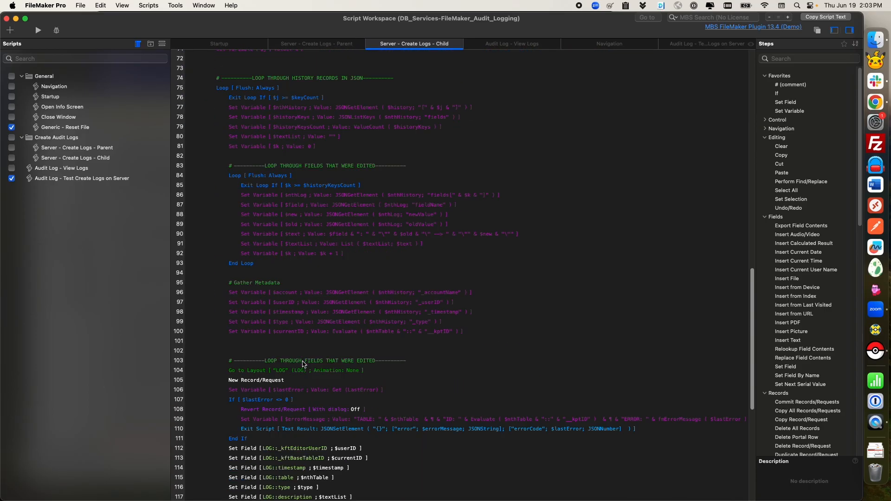
pyautogui.scroll(-9, 316, 327)
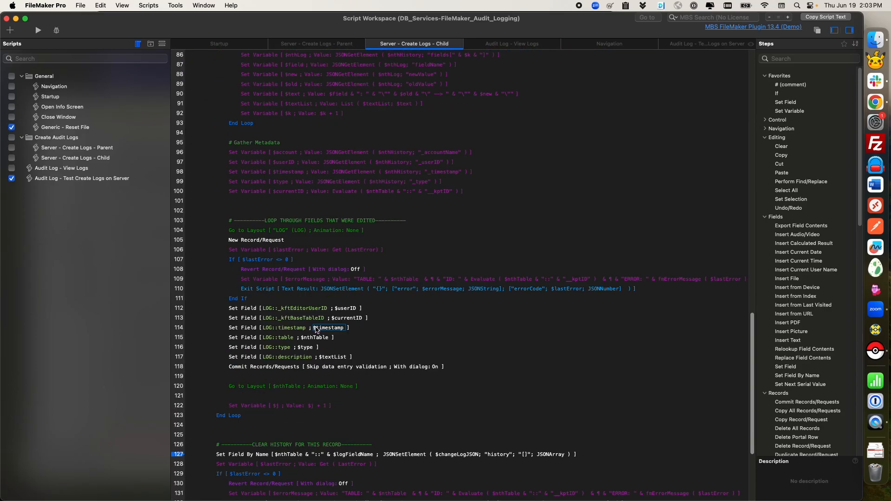
# Step: Examine the Set Field step for LOG::_kftBaseTableID and the rest of the Child script through its WRAP UP section
pyautogui.click(347, 320)
pyautogui.scroll(-1, 347, 321)
pyautogui.scroll(10, 290, 336)
pyautogui.scroll(-10, 290, 336)
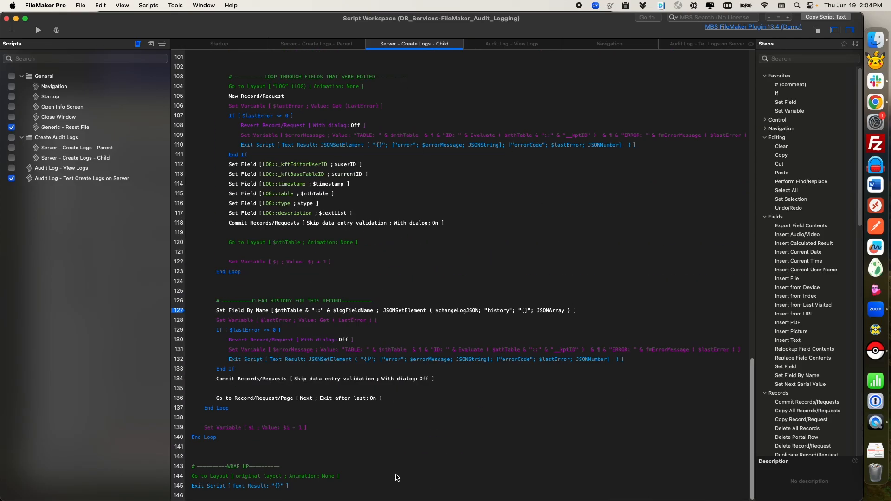
pyautogui.scroll(20, 264, 404)
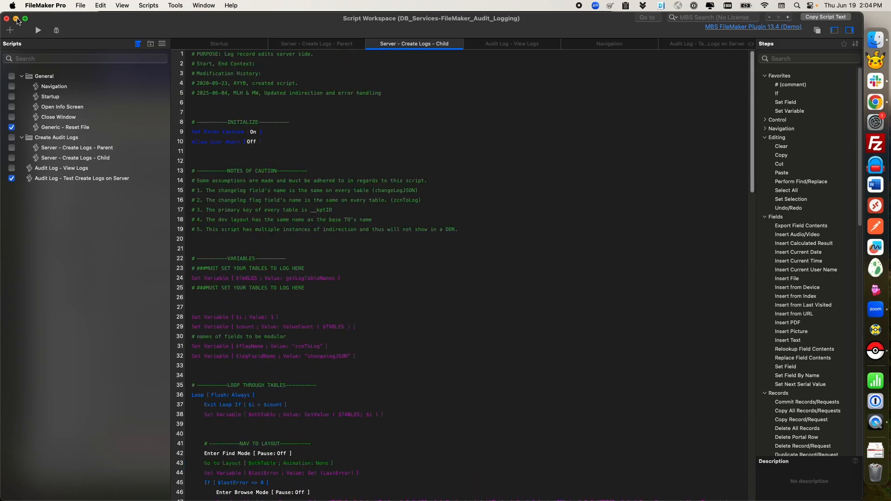
# Step: Close the Script Workspace, open the View Logs list and review the Notes and name change entries
pyautogui.click(6, 19)
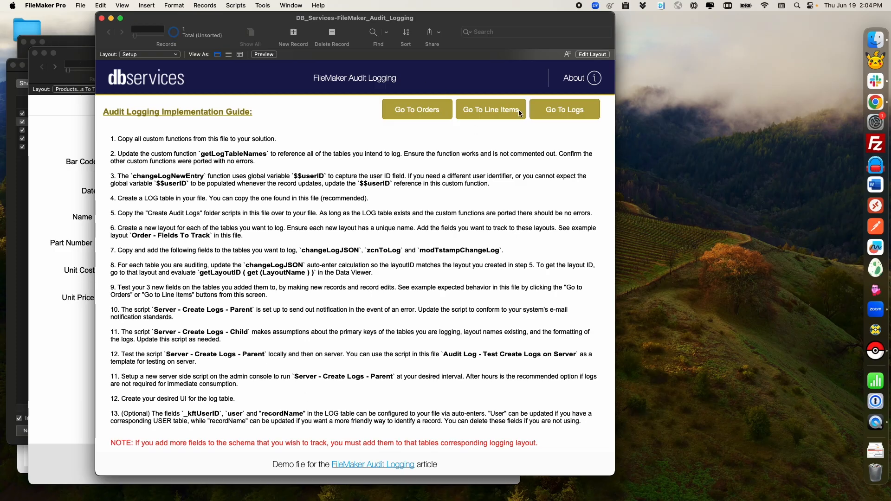
pyautogui.click(551, 114)
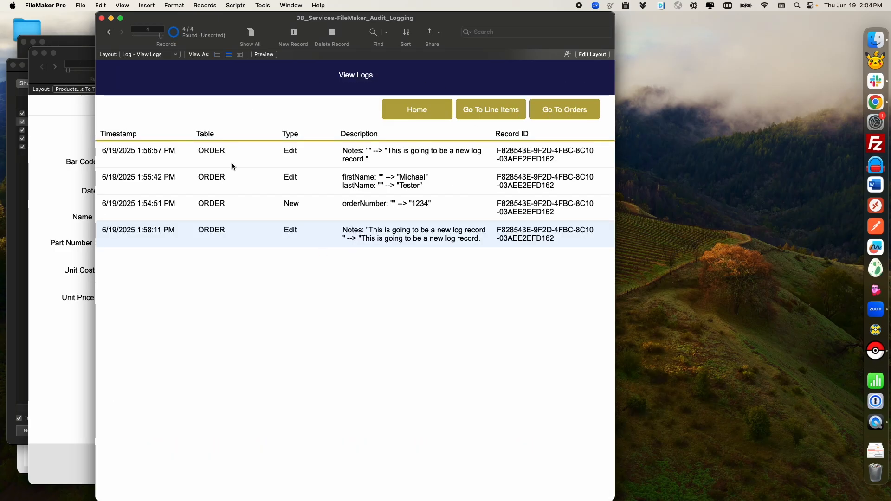
pyautogui.click(463, 151)
pyautogui.click(427, 193)
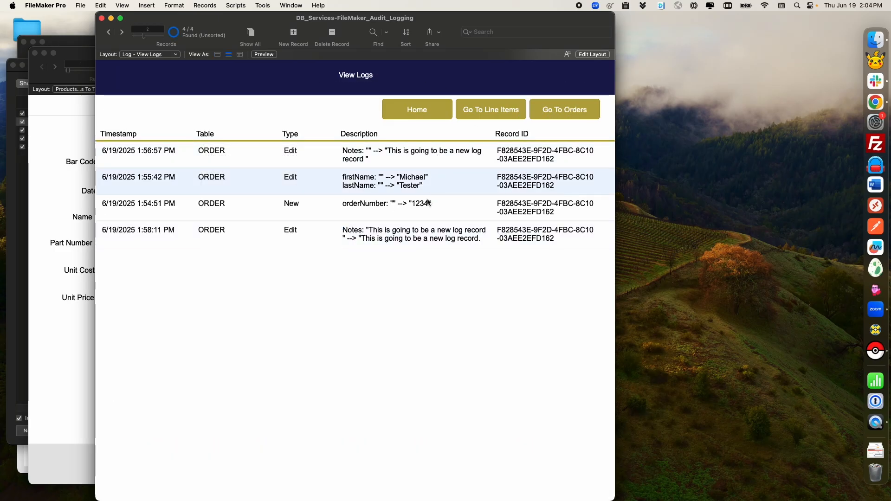
# Step: Return to the implementation guide, check the Products tracking layout in Inventory-Demo, and bring the guide back to the front
pyautogui.click(397, 108)
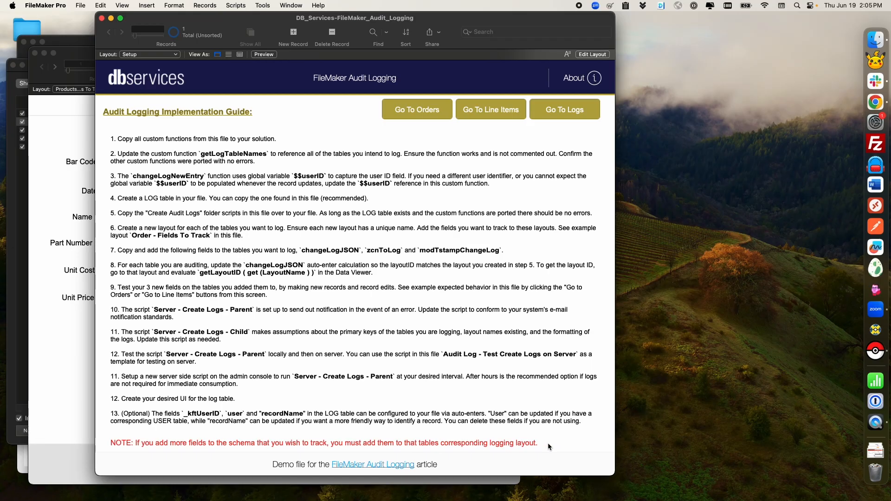
pyautogui.click(86, 272)
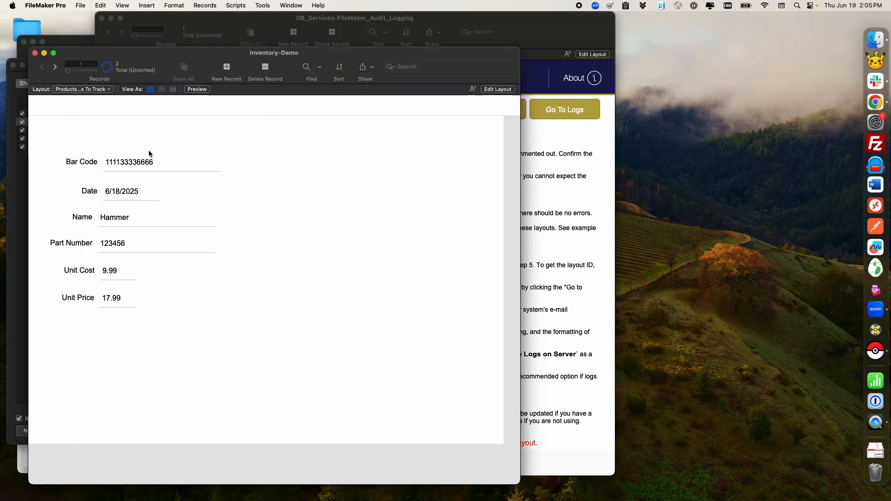
pyautogui.click(586, 260)
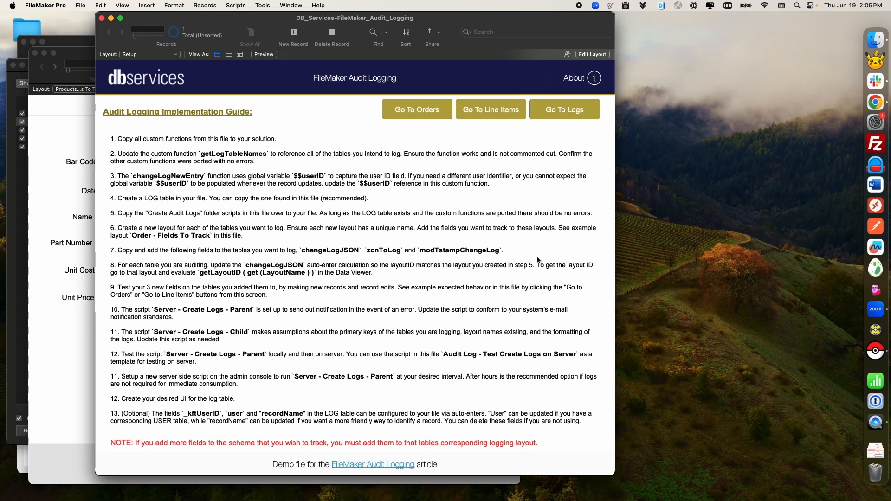